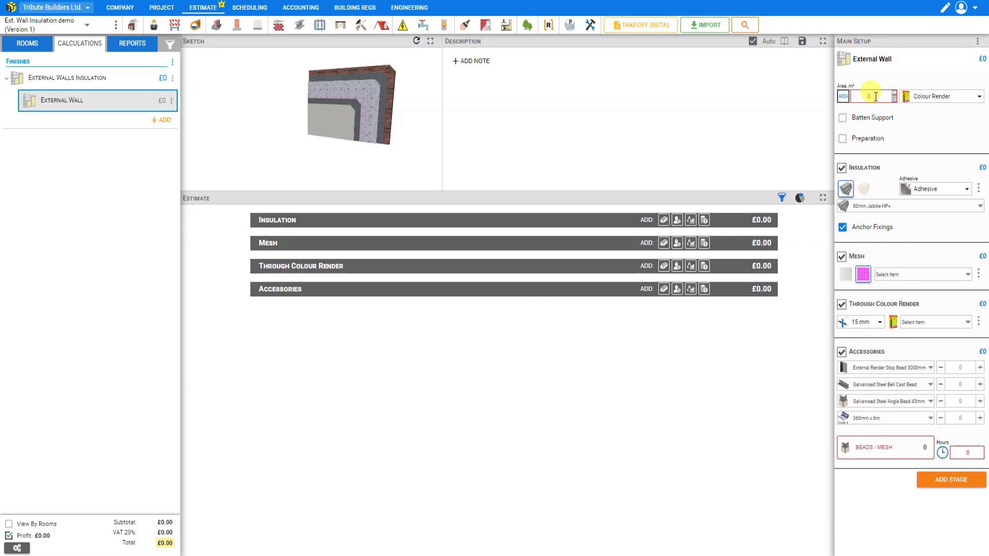
Set the external wall's area to 10 m² and enable batten support
{"action": "key", "text": "Delete"}
{"action": "key", "text": "Return"}
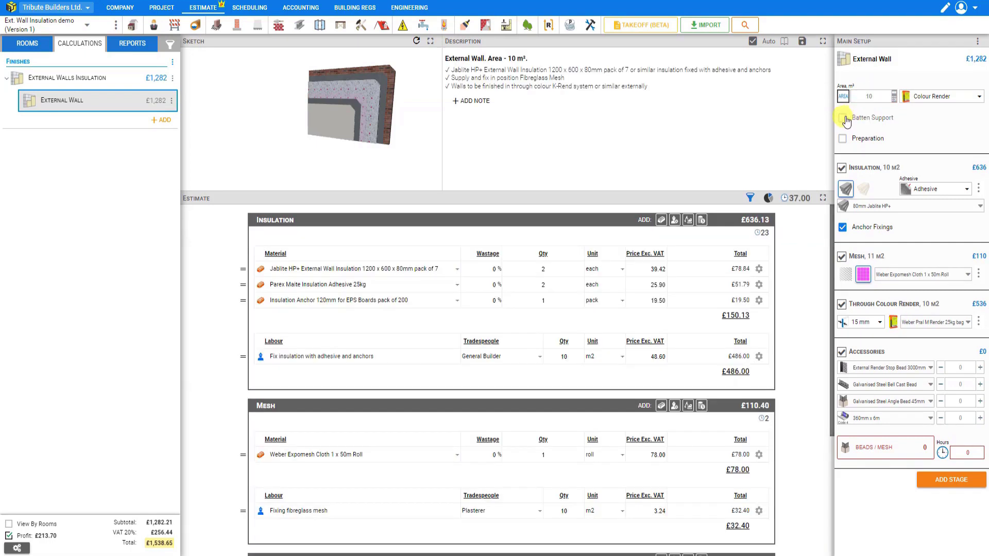
{"action": "left_click", "coordinate": [843, 119]}
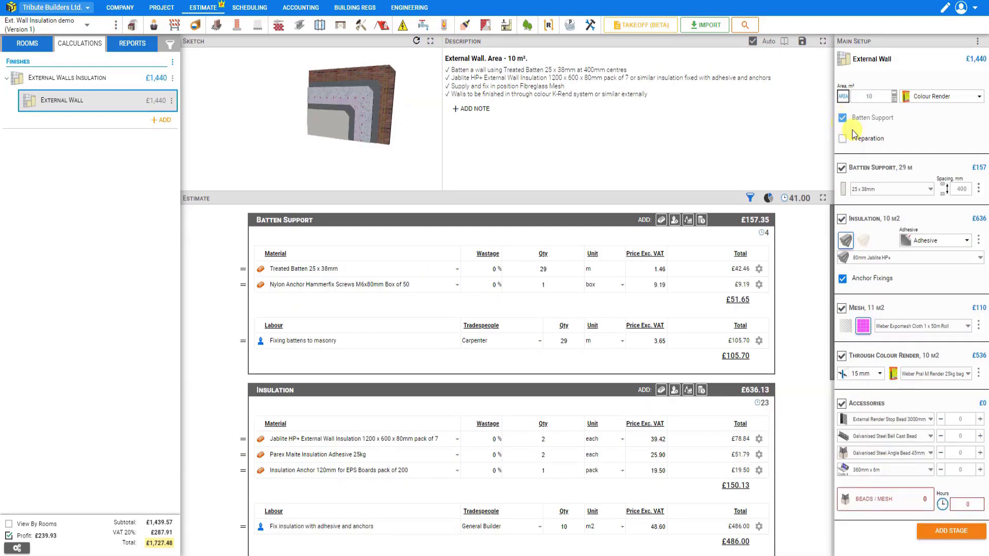
Try the Preparation option in place of batten support, and switch back to batten support alone
{"action": "left_click", "coordinate": [843, 119]}
{"action": "left_click", "coordinate": [843, 139]}
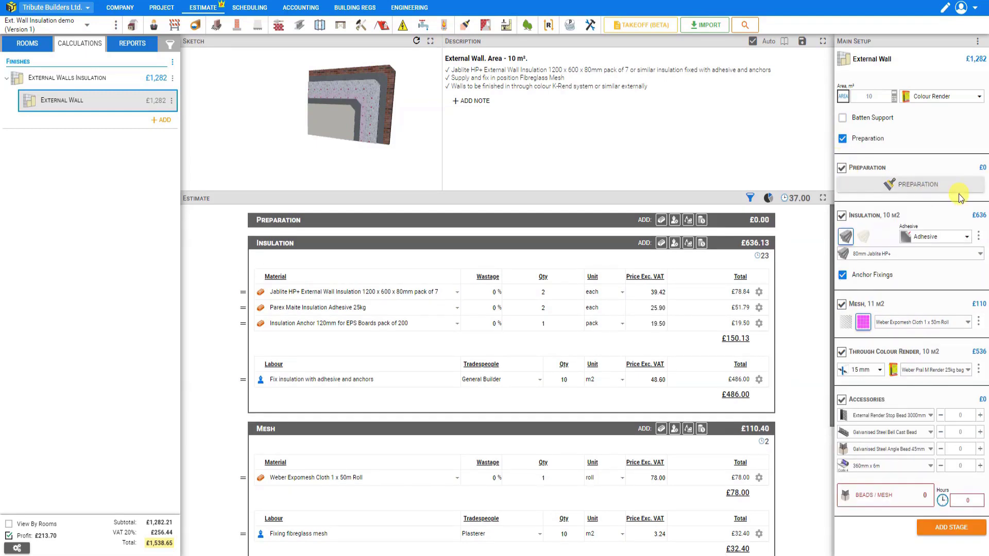
{"action": "left_click", "coordinate": [843, 139]}
{"action": "left_click", "coordinate": [843, 120]}
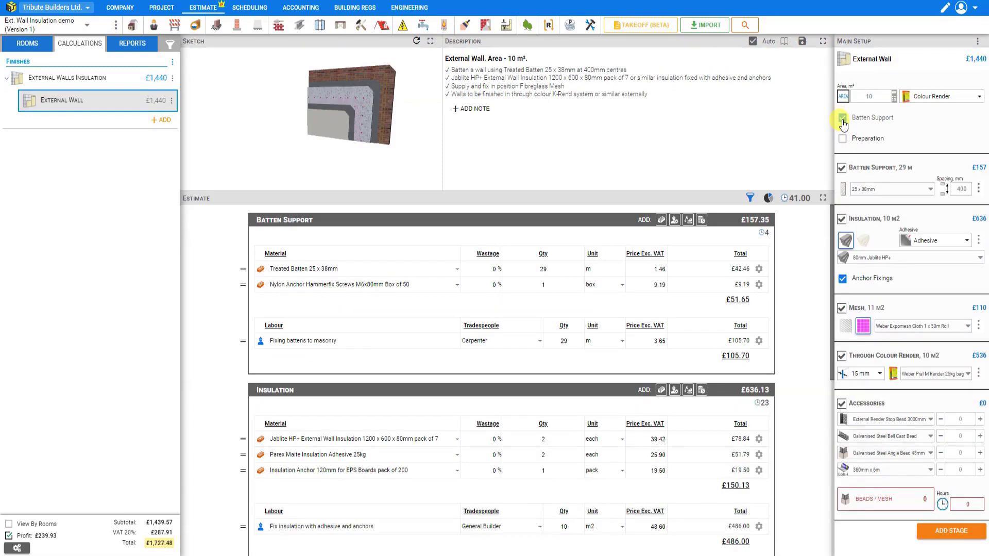
Set the spacing of the 25 x 38mm support battens to 300 mm and open the batten support's additional options
{"action": "left_click", "coordinate": [899, 195]}
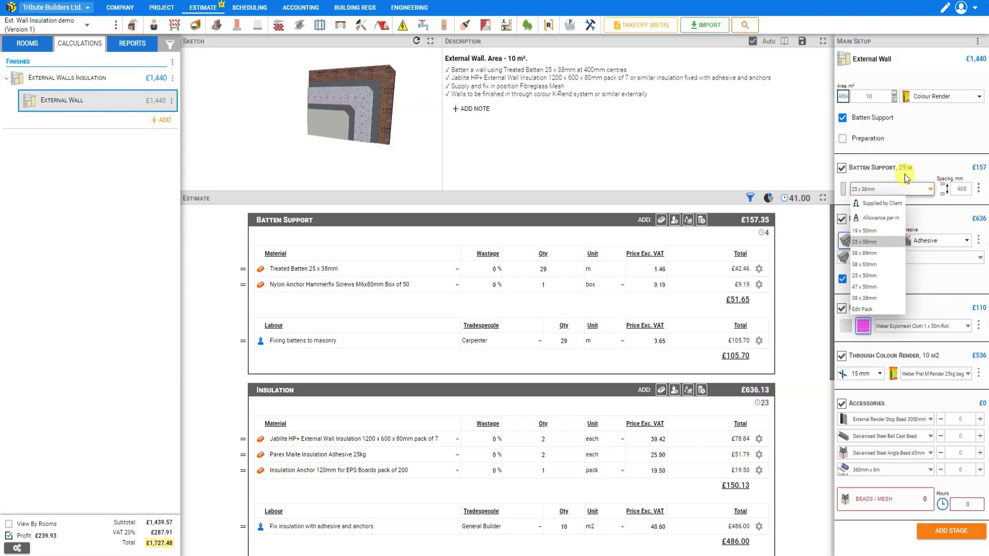
{"action": "left_click", "coordinate": [959, 189]}
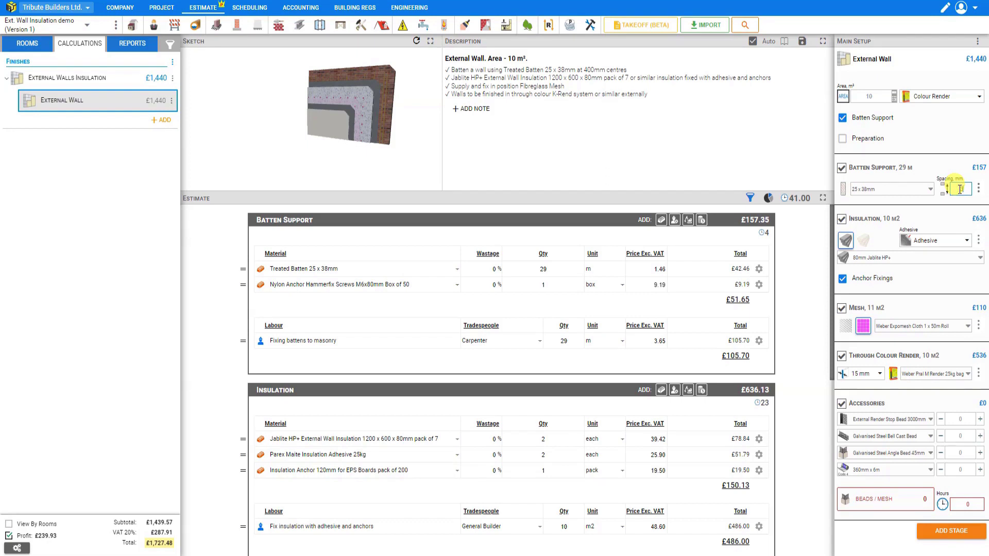
{"action": "scroll", "coordinate": [959, 189], "scroll_direction": "down", "scroll_amount": 1}
{"action": "left_click", "coordinate": [978, 189]}
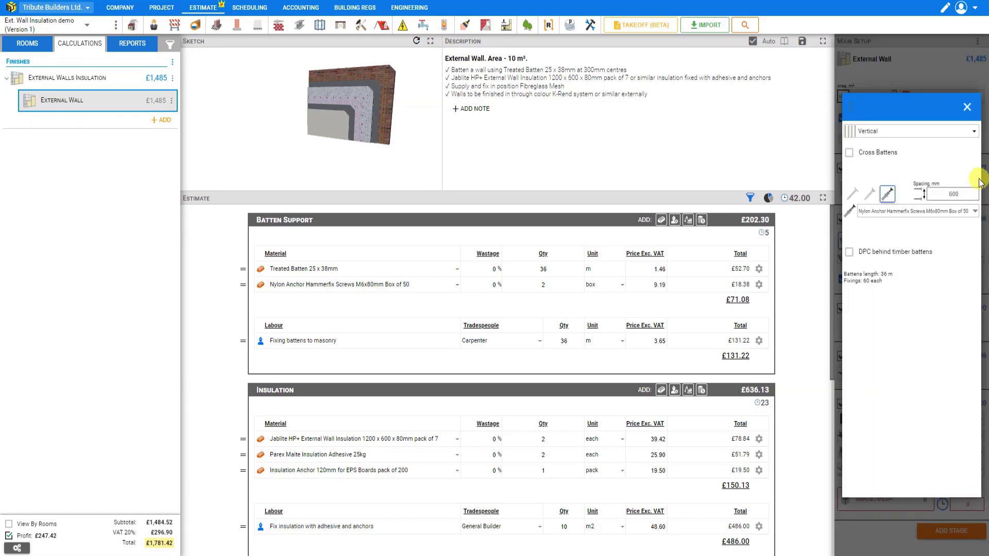
Try the horizontal batten direction and return it to vertical
{"action": "left_click", "coordinate": [973, 131]}
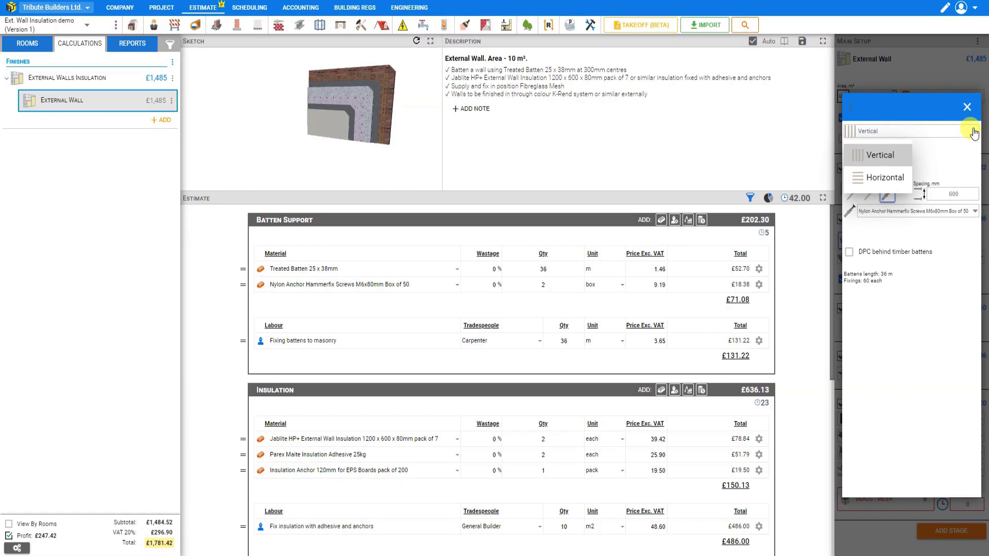
{"action": "left_click", "coordinate": [884, 178]}
{"action": "left_click", "coordinate": [881, 132]}
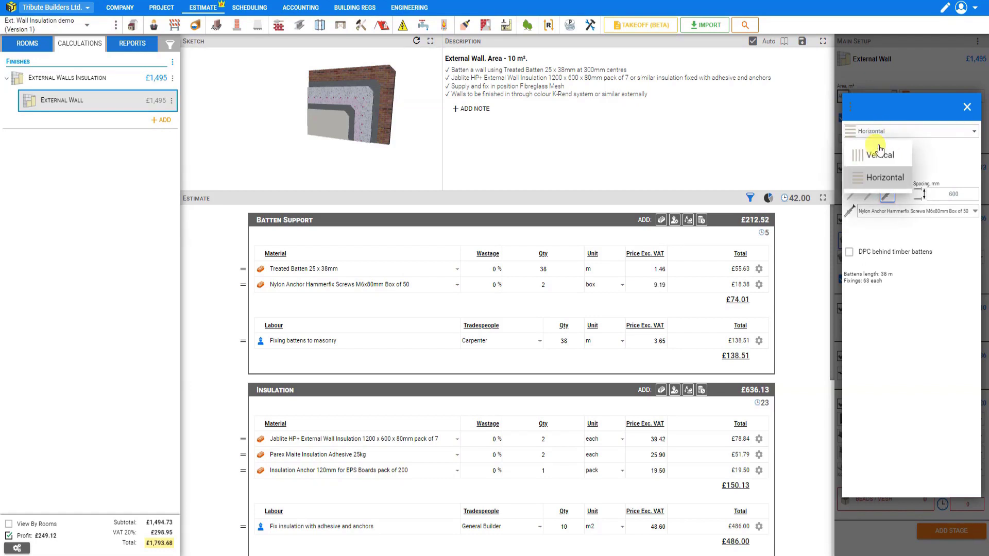
{"action": "left_click", "coordinate": [881, 158]}
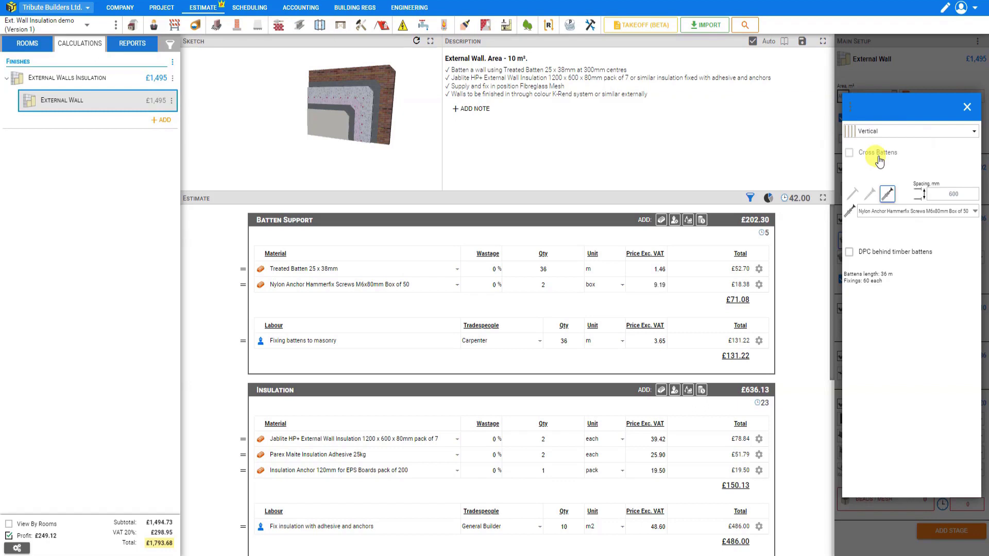
Enable cross battens, try a 3-row layout, and return the layout to By Spacing
{"action": "left_click", "coordinate": [849, 153]}
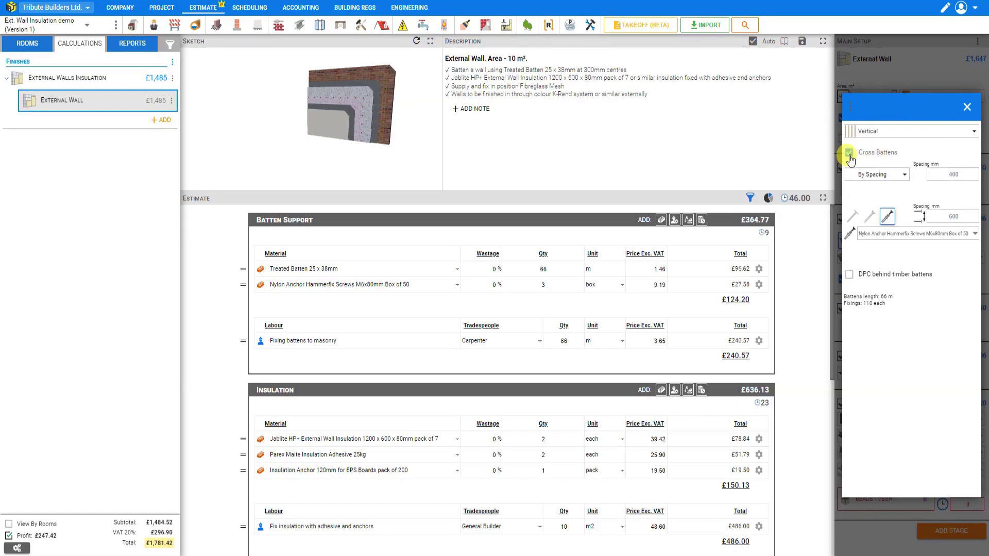
{"action": "left_click", "coordinate": [903, 176]}
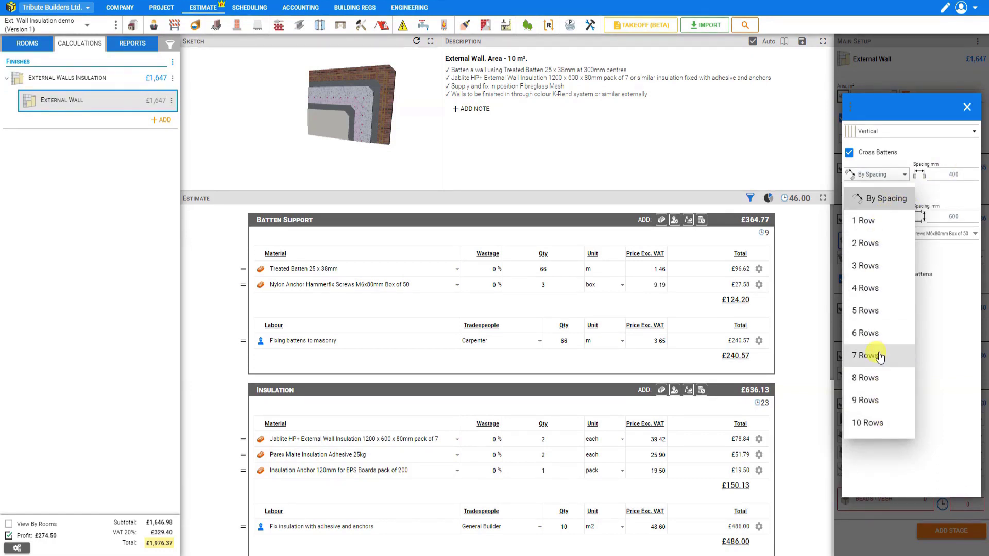
{"action": "left_click", "coordinate": [871, 268]}
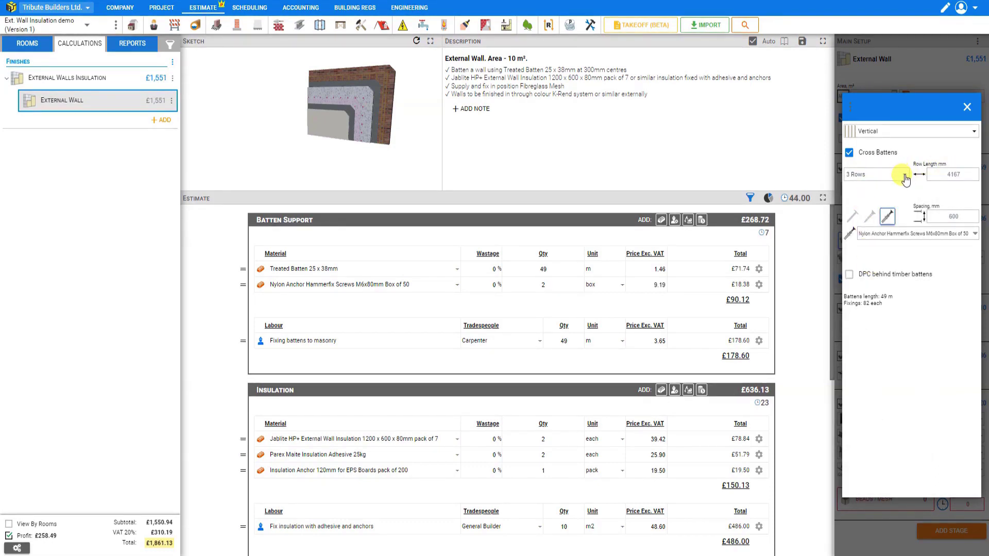
{"action": "left_click", "coordinate": [903, 176]}
{"action": "left_click", "coordinate": [886, 200]}
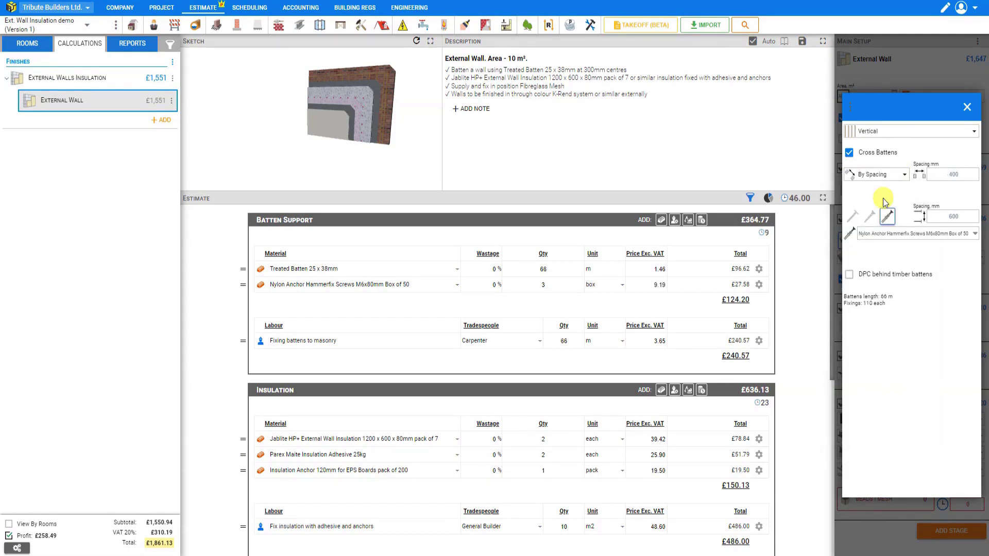
Set the cross batten spacing to 300 mm
{"action": "double_click", "coordinate": [953, 176]}
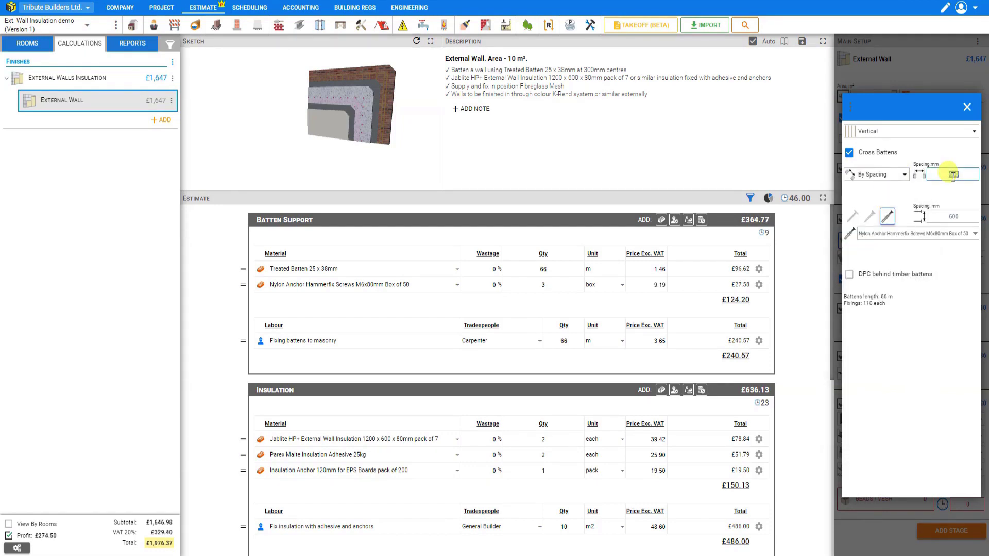
{"action": "type", "text": "300"}
{"action": "key", "text": "Return"}
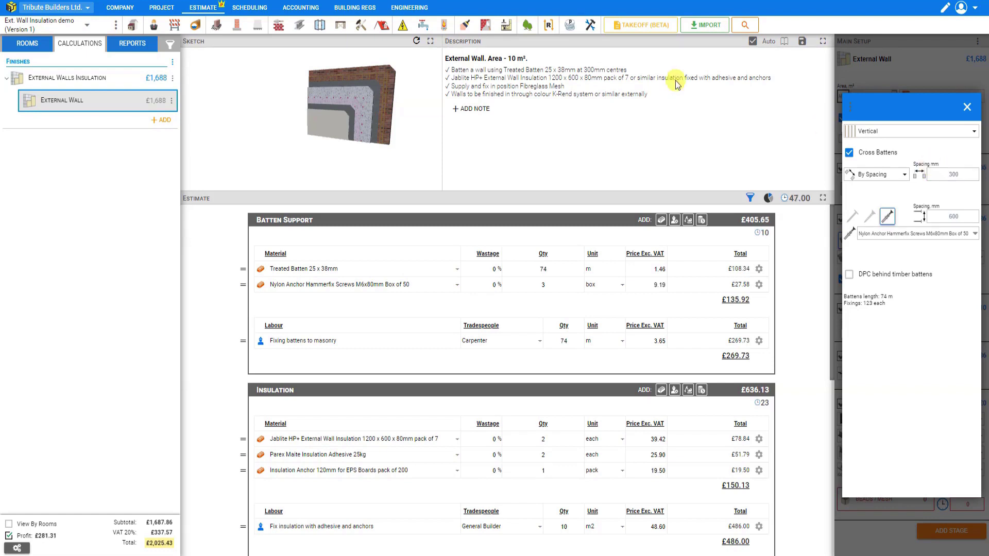
Enlarge the wall sketch and change the cross battens to 3 rows
{"action": "left_click", "coordinate": [431, 46]}
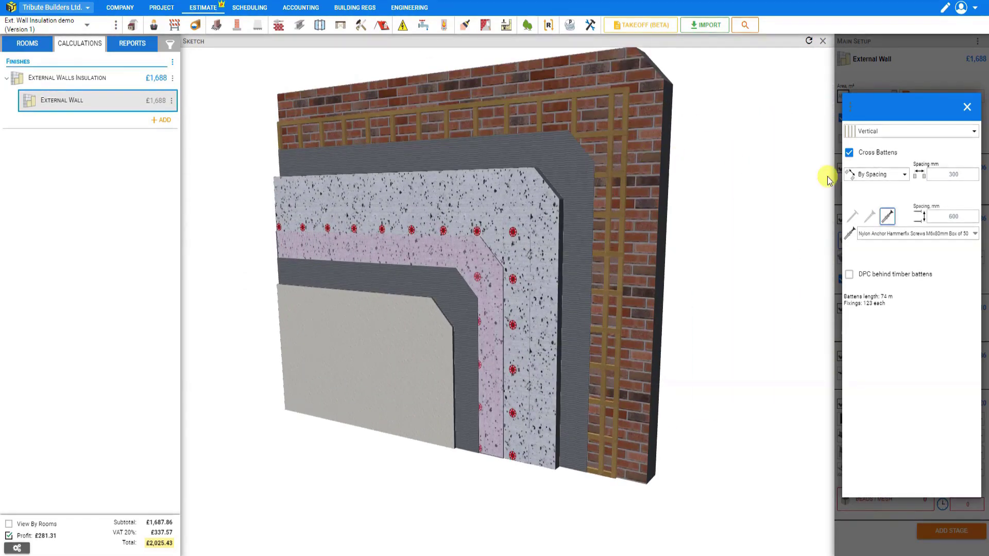
{"action": "left_click", "coordinate": [905, 175]}
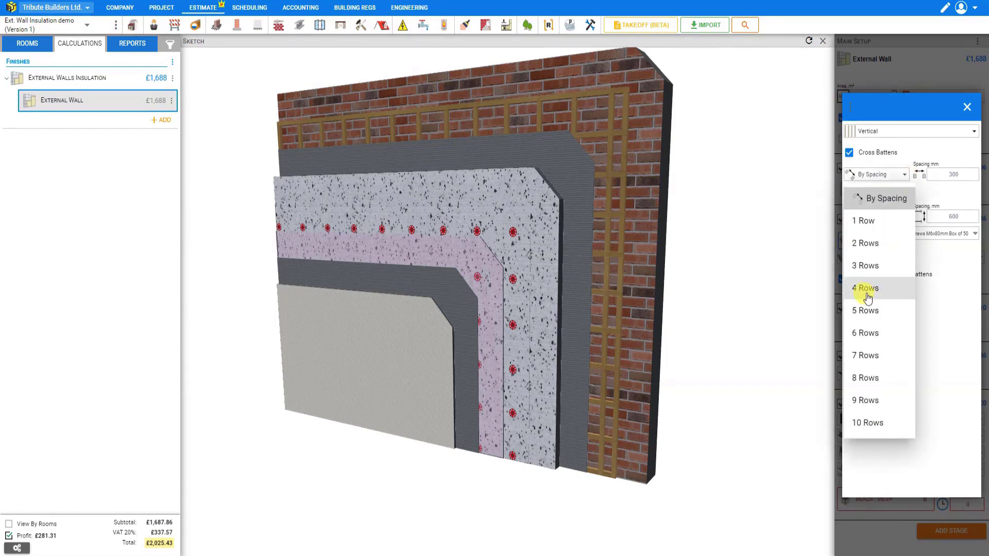
{"action": "left_click", "coordinate": [868, 268]}
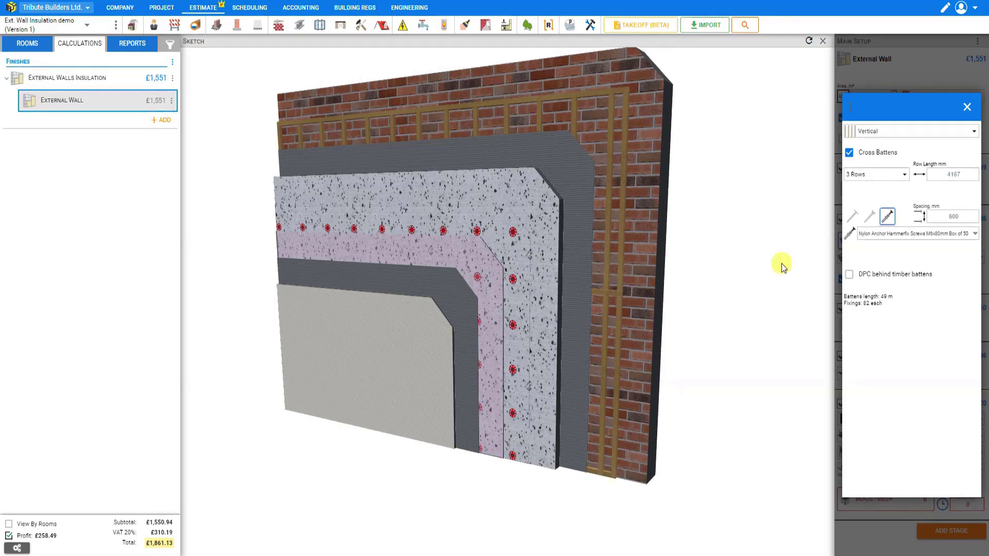
Preview horizontal battens with 3 cross batten rows in the sketch and return the direction to vertical
{"action": "left_click", "coordinate": [967, 132]}
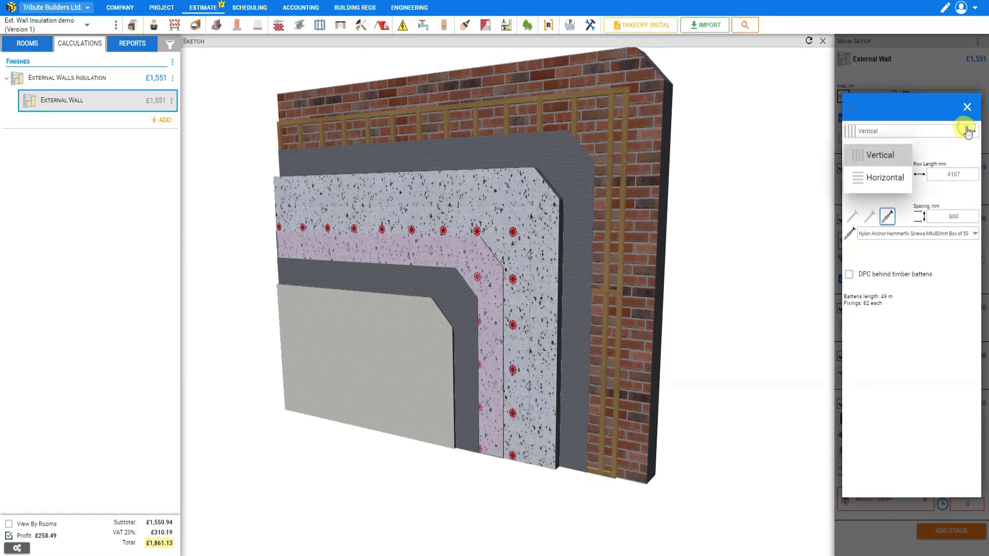
{"action": "left_click", "coordinate": [878, 178]}
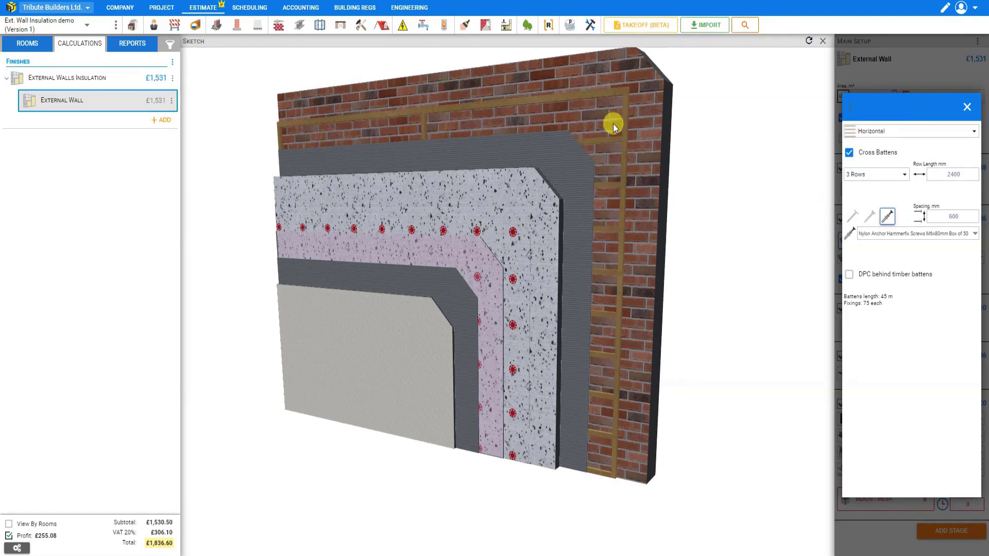
{"action": "left_click", "coordinate": [961, 134]}
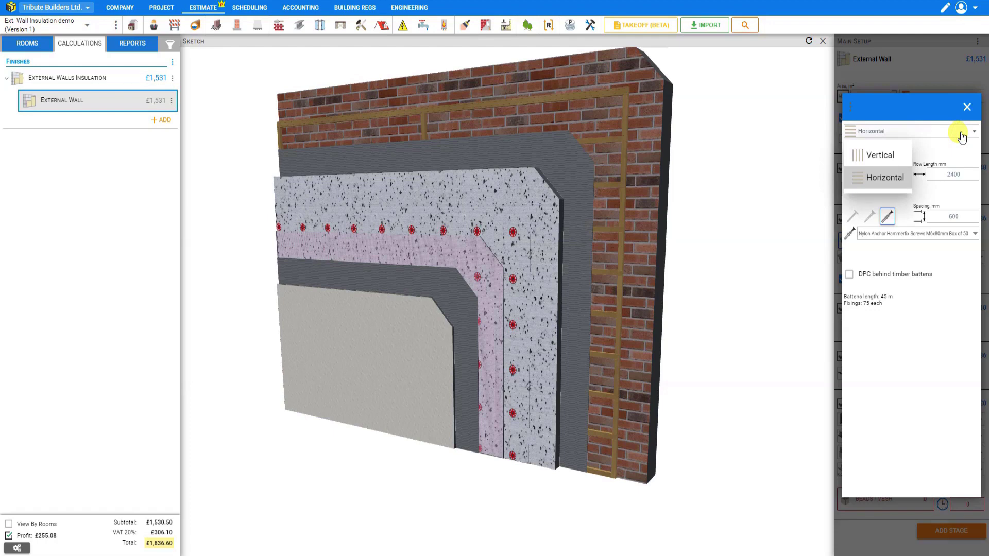
{"action": "left_click", "coordinate": [879, 157]}
Turn the cross battens off and on again, and lay them out By Spacing
{"action": "left_click", "coordinate": [849, 154]}
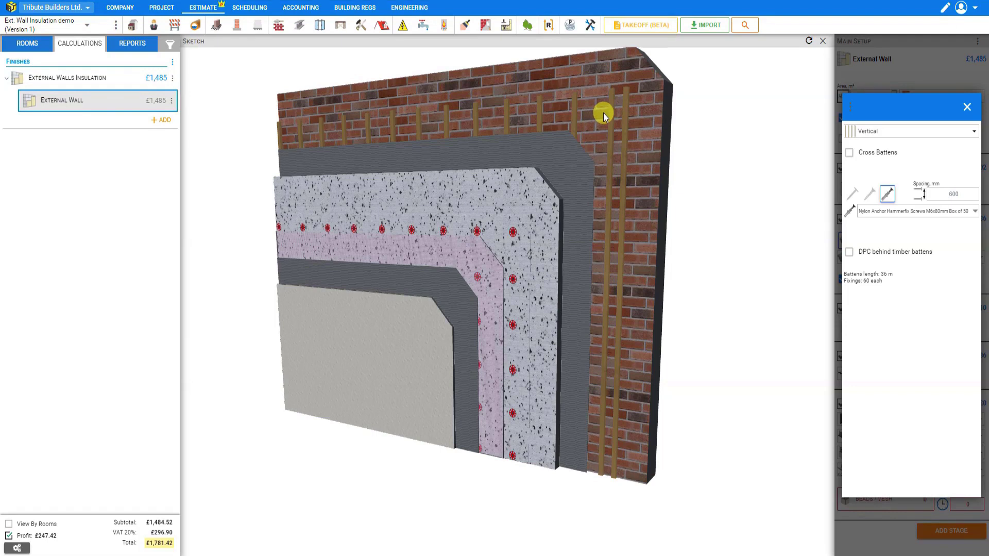
{"action": "left_click", "coordinate": [849, 153]}
{"action": "left_click", "coordinate": [879, 174]}
{"action": "left_click", "coordinate": [879, 197]}
{"action": "left_click", "coordinate": [940, 177]}
{"action": "left_click", "coordinate": [963, 175]}
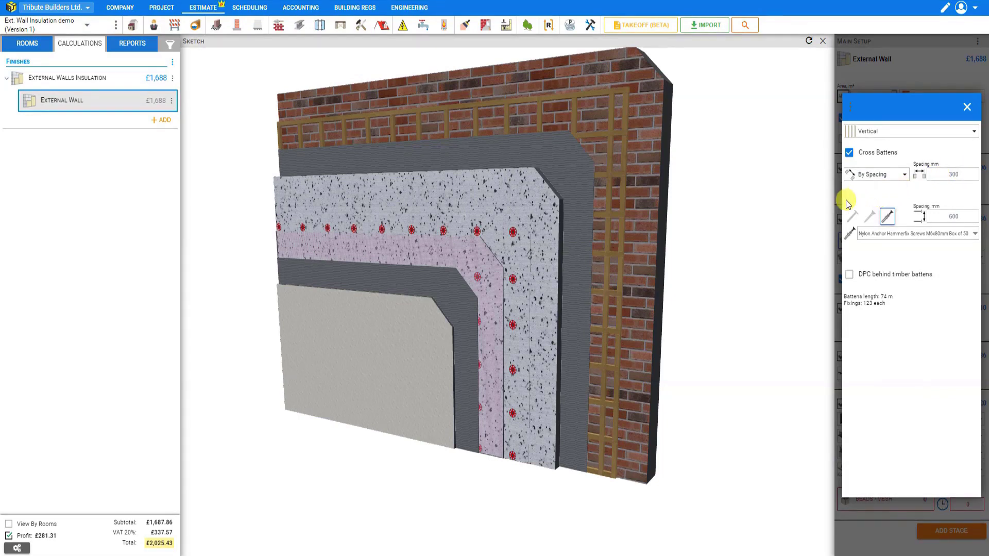
Try nails and the other alternative fixing type for the battens, and return to Hammer Fixings
{"action": "left_click", "coordinate": [853, 221]}
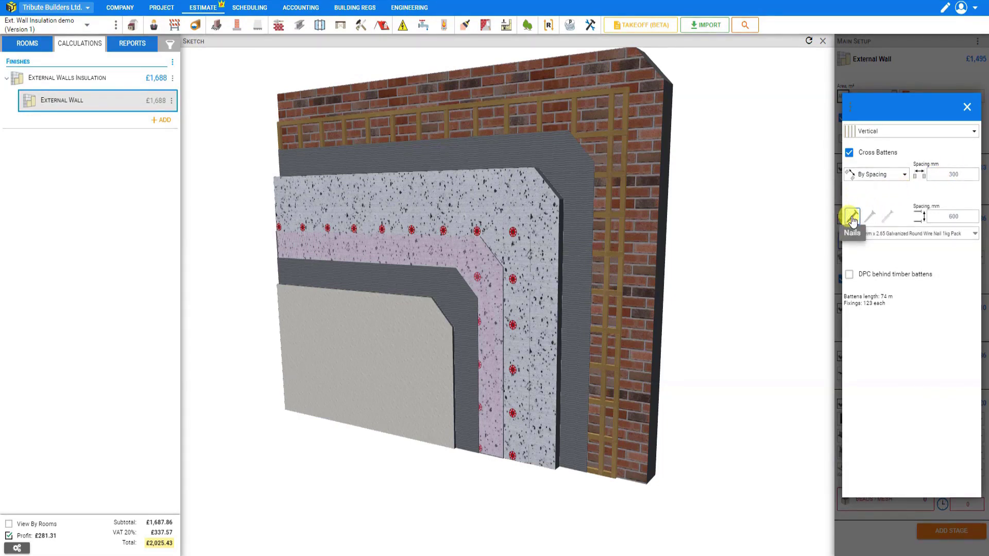
{"action": "left_click", "coordinate": [871, 217]}
{"action": "left_click", "coordinate": [890, 218]}
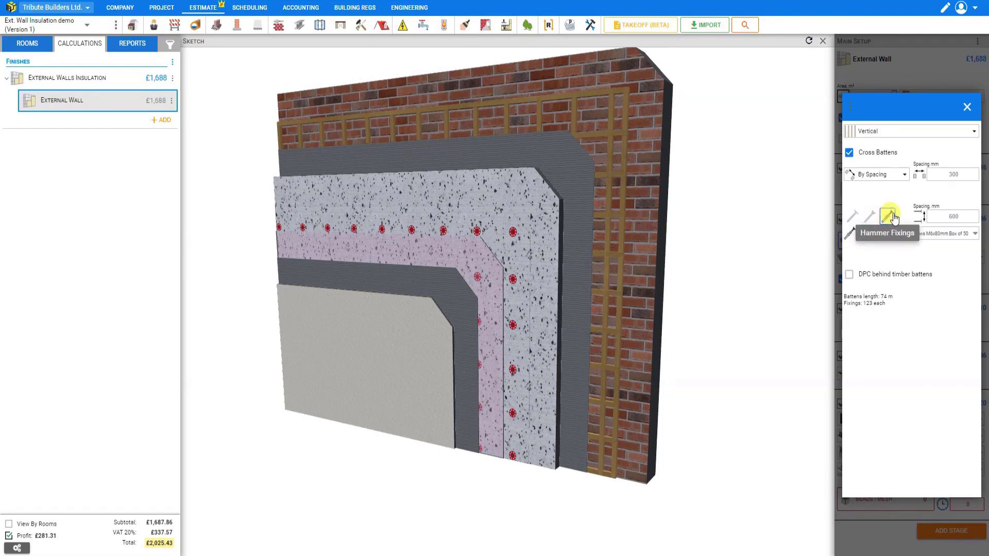
Set the spacing of the batten fixings to 300 mm
{"action": "left_click", "coordinate": [957, 216]}
{"action": "double_click", "coordinate": [957, 216]}
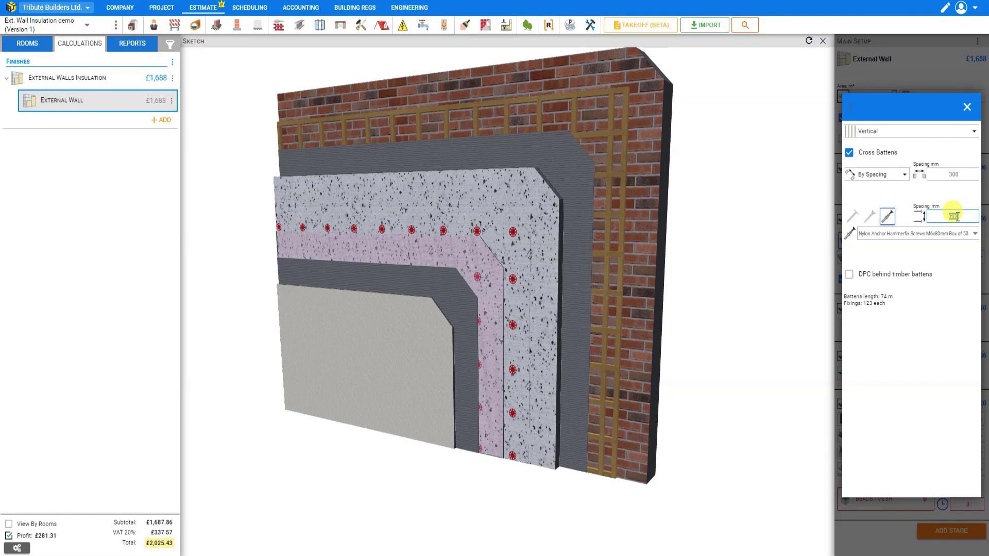
{"action": "key", "text": "BackSpace"}
{"action": "type", "text": "300"}
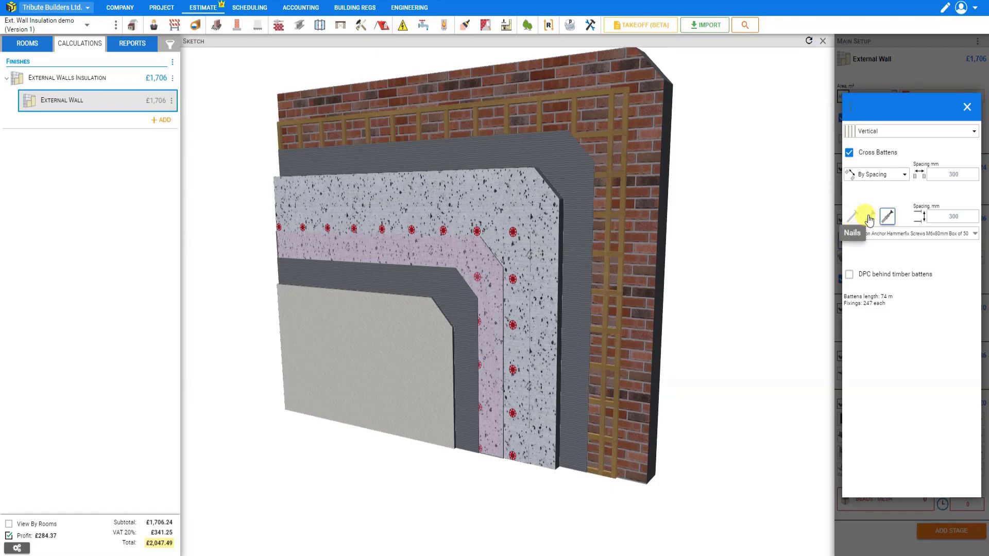
Choose Nylon Anchor Hammerfix Screws M6x80mm Box of 50 as the batten fixing and set the fixing spacing to 400 mm
{"action": "left_click", "coordinate": [882, 235]}
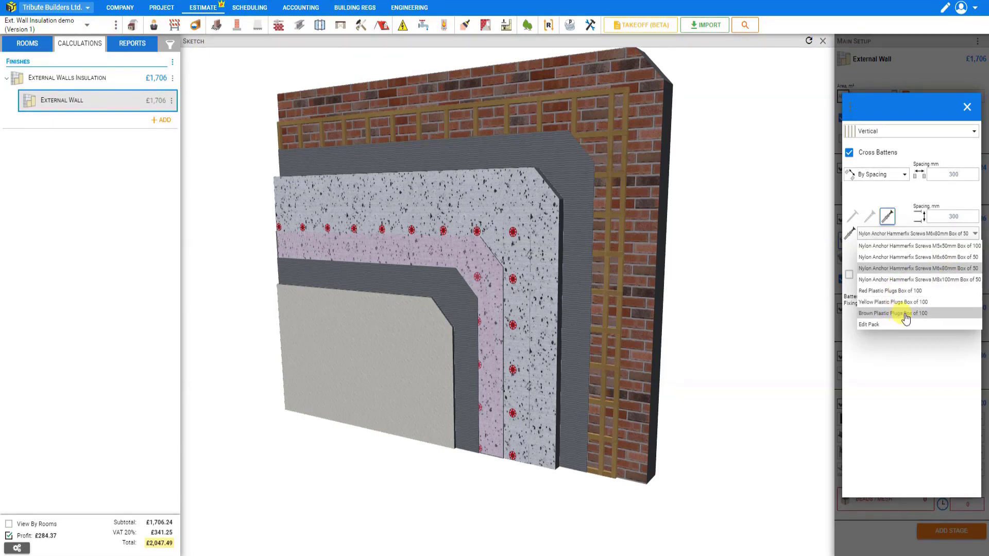
{"action": "left_click", "coordinate": [929, 270]}
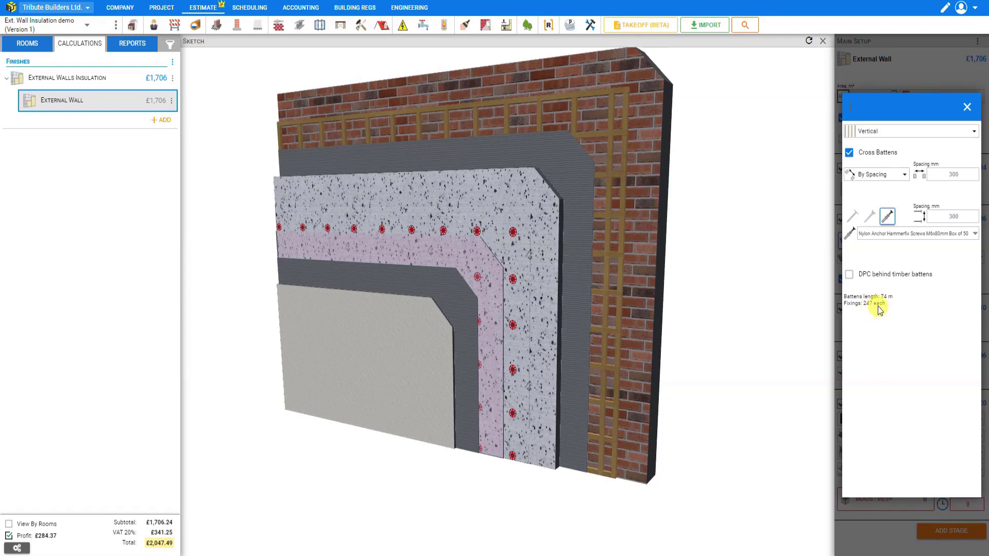
{"action": "double_click", "coordinate": [954, 217]}
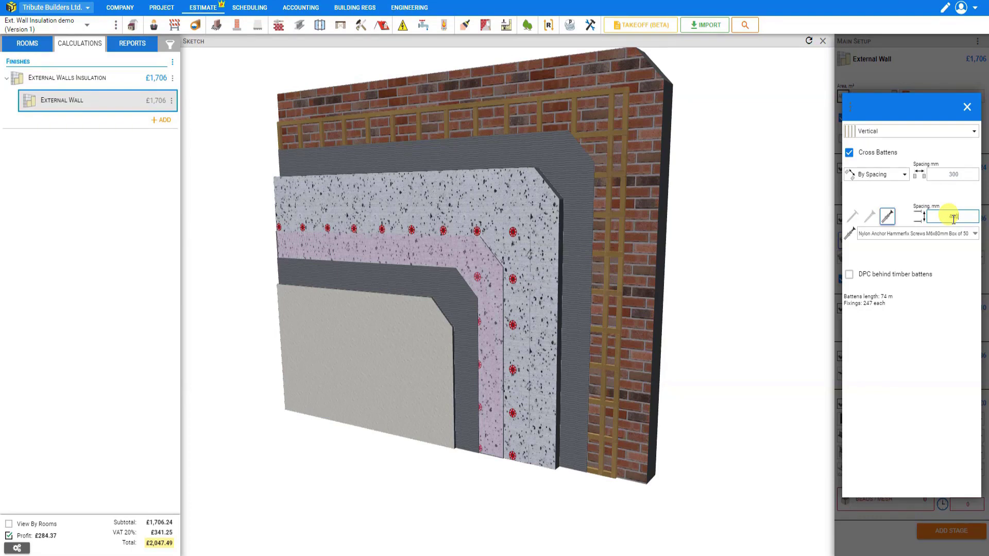
{"action": "key", "text": "Return"}
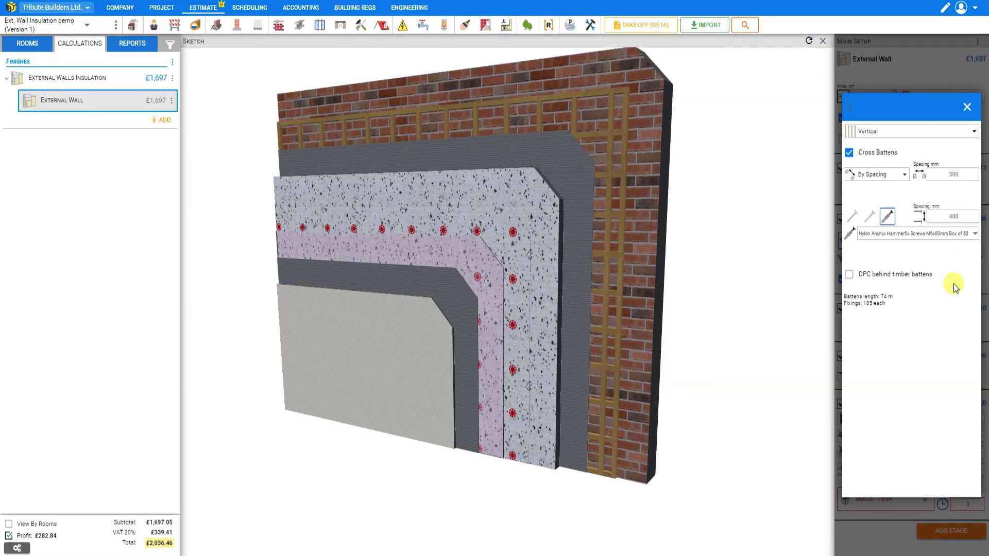
Set the cross batten spacing to 400 mm and include DPC behind the timber battens
{"action": "double_click", "coordinate": [954, 174]}
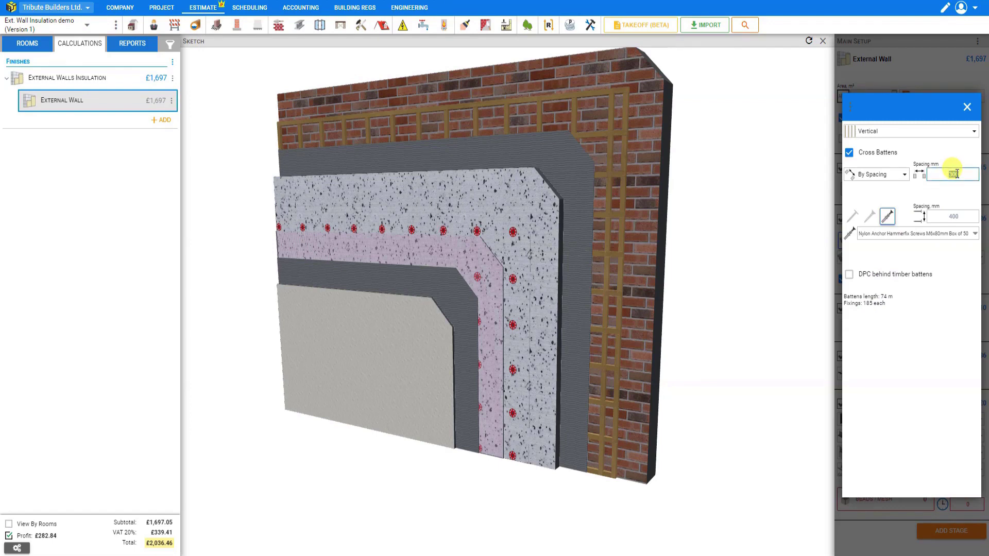
{"action": "type", "text": "400"}
{"action": "left_click", "coordinate": [884, 303]}
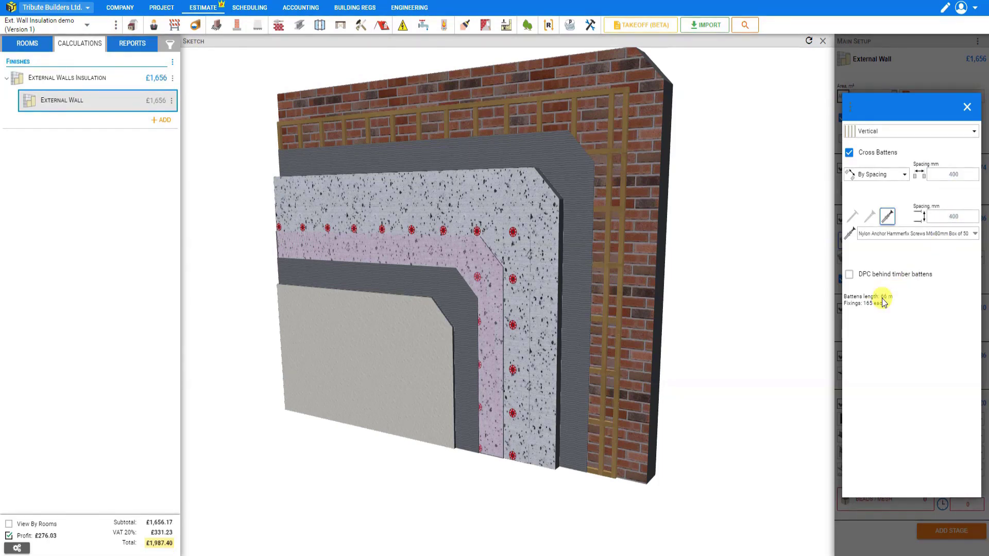
{"action": "left_click", "coordinate": [849, 275]}
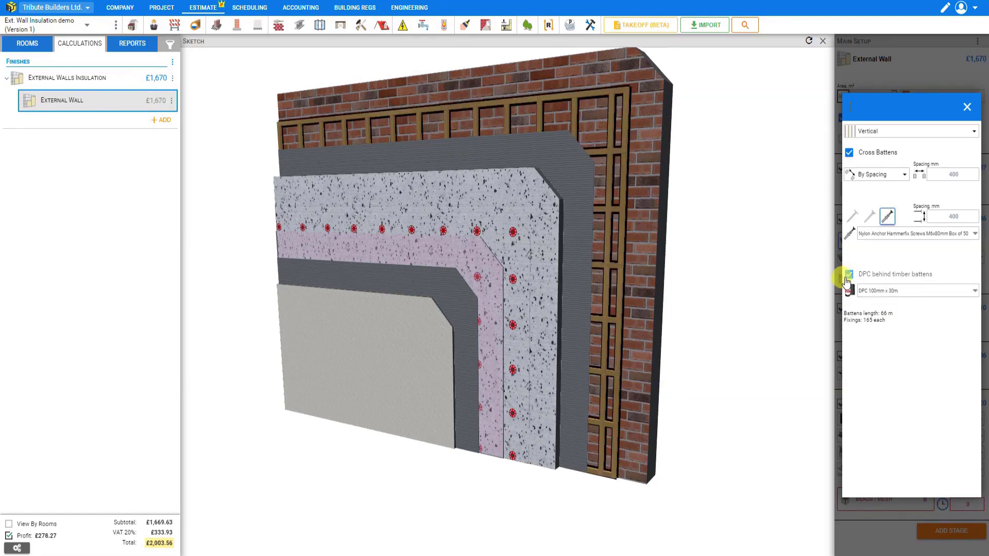
Choose DPC 225mm x 30m as the DPC behind the timber battens and close the batten options
{"action": "left_click", "coordinate": [910, 295]}
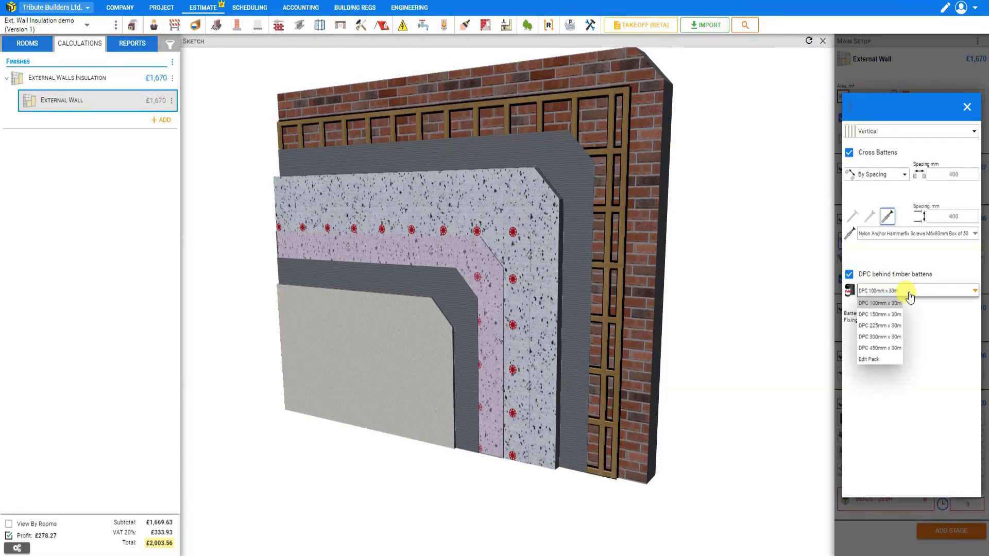
{"action": "left_click", "coordinate": [882, 327]}
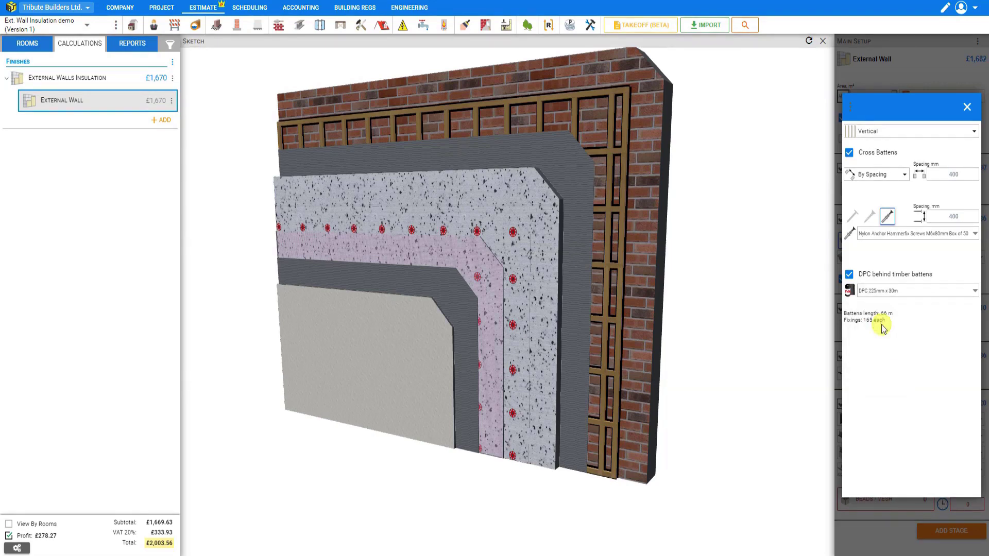
{"action": "left_click", "coordinate": [967, 106]}
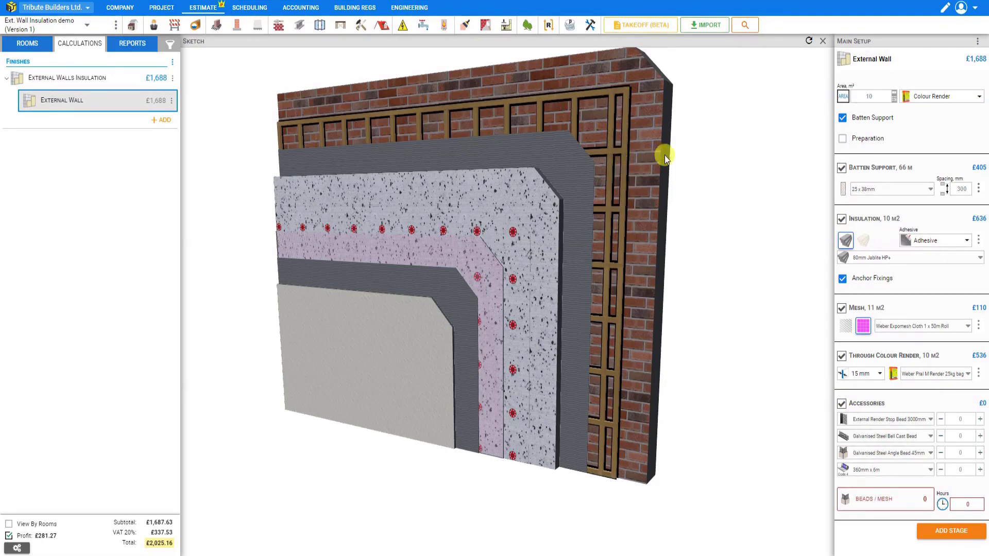
Include Preparation for the wall and add filling holes and cracks and burning off paint to woodwork as preparation tasks
{"action": "left_click", "coordinate": [844, 143]}
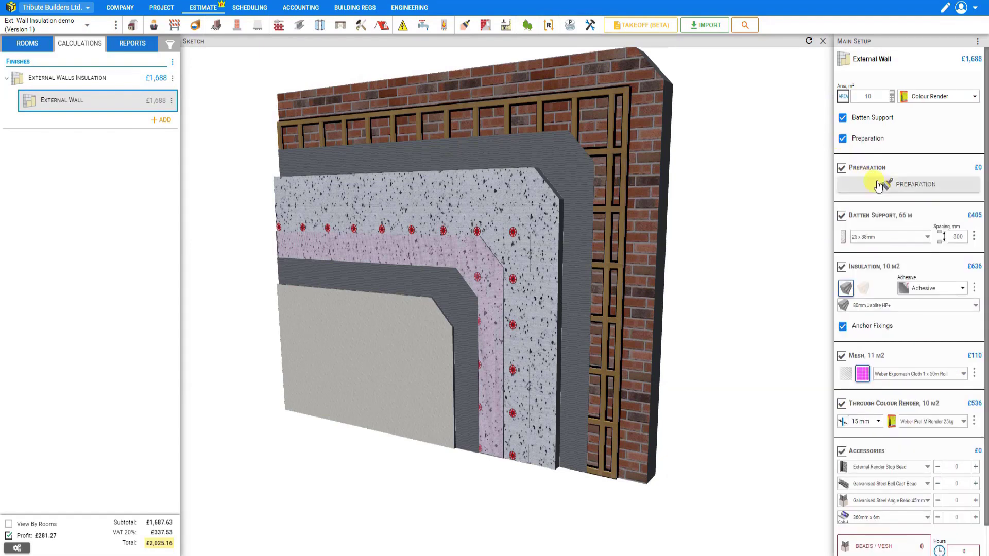
{"action": "left_click", "coordinate": [915, 186]}
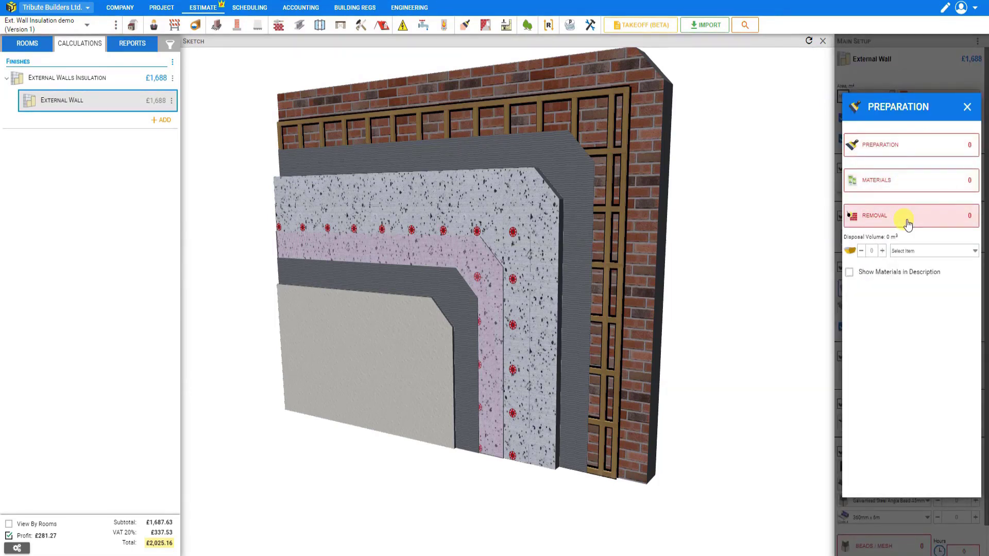
{"action": "left_click", "coordinate": [896, 147]}
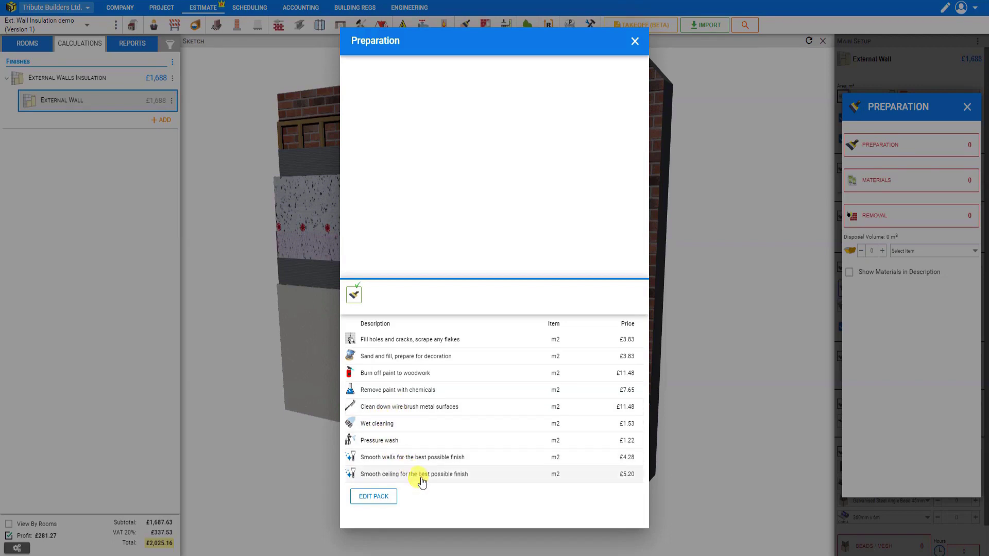
{"action": "left_click", "coordinate": [391, 341]}
{"action": "left_click", "coordinate": [388, 357]}
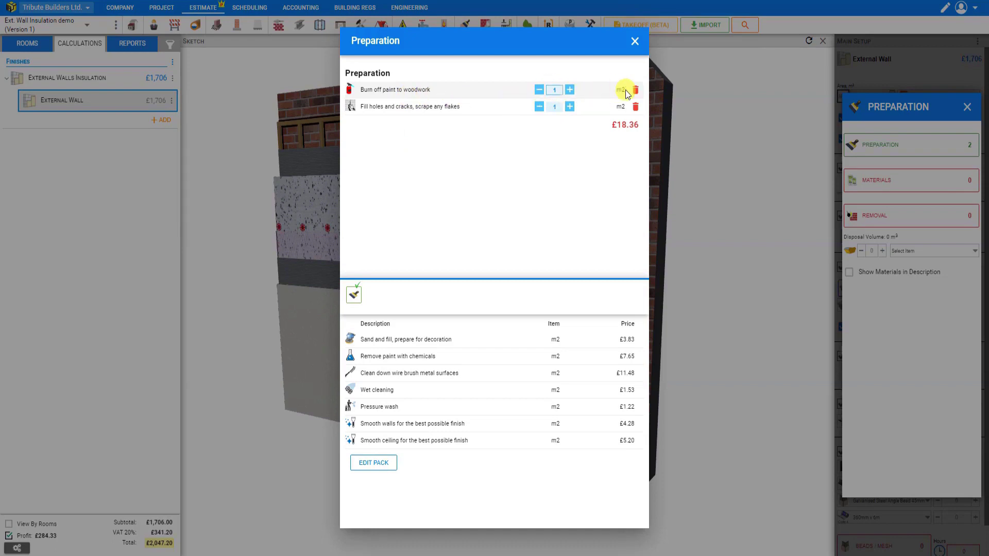
Set the quantities of both preparation tasks to 10 m² and leave the enlarged sketch to show the estimate
{"action": "left_click", "coordinate": [569, 92]}
{"action": "left_click", "coordinate": [569, 91]}
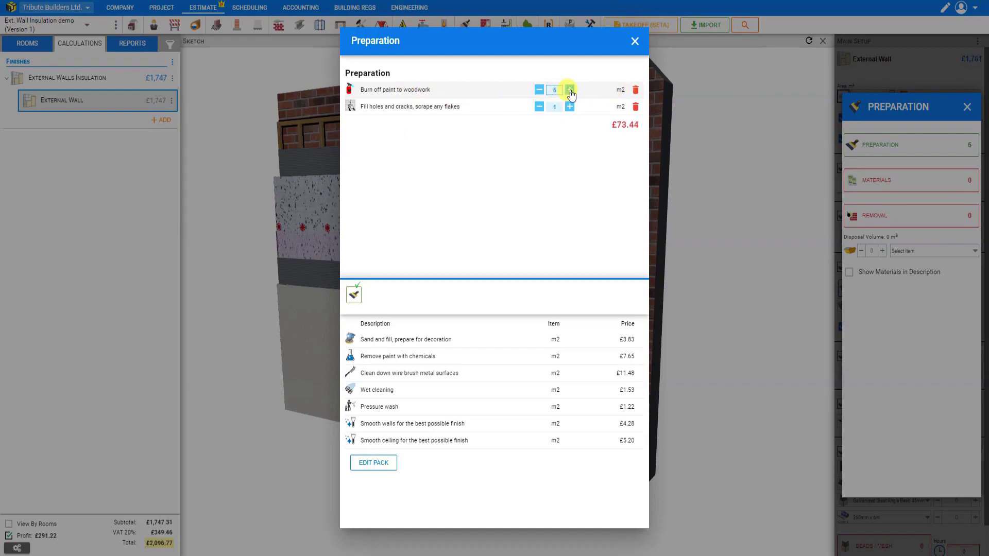
{"action": "left_click", "coordinate": [570, 91]}
{"action": "left_click", "coordinate": [570, 92]}
{"action": "left_click", "coordinate": [570, 91]}
{"action": "left_click", "coordinate": [570, 91]}
{"action": "left_click", "coordinate": [570, 91]}
{"action": "left_click", "coordinate": [555, 105]}
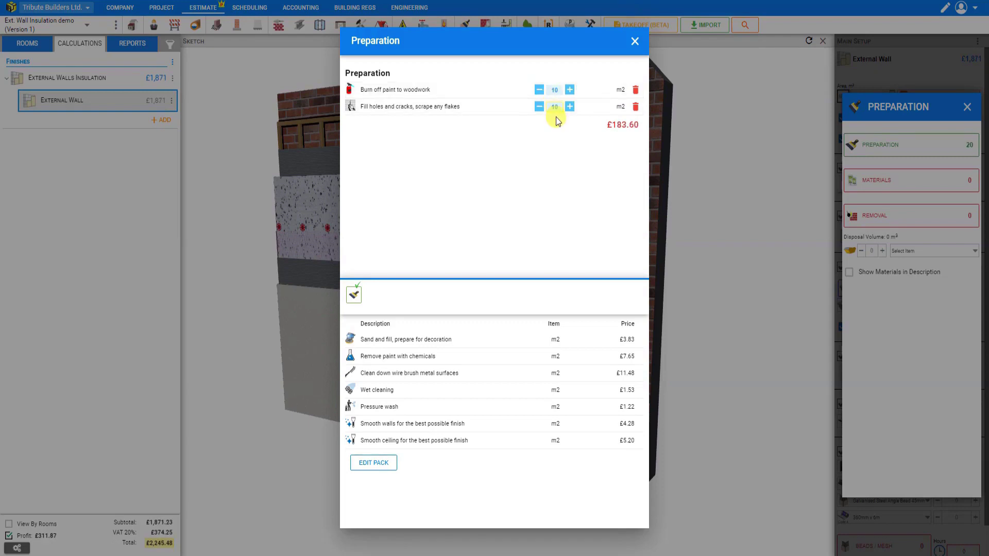
{"action": "left_click", "coordinate": [635, 41]}
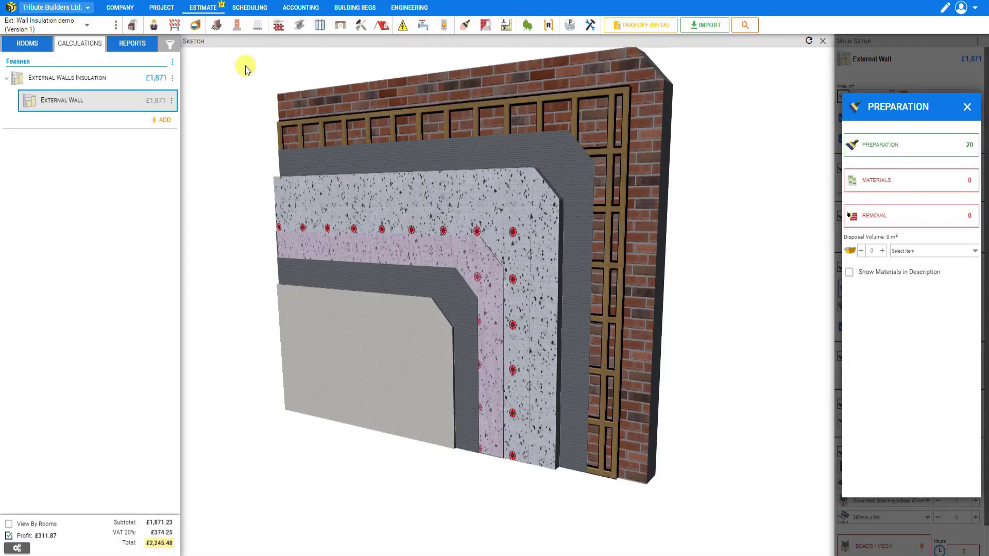
{"action": "left_click", "coordinate": [825, 45]}
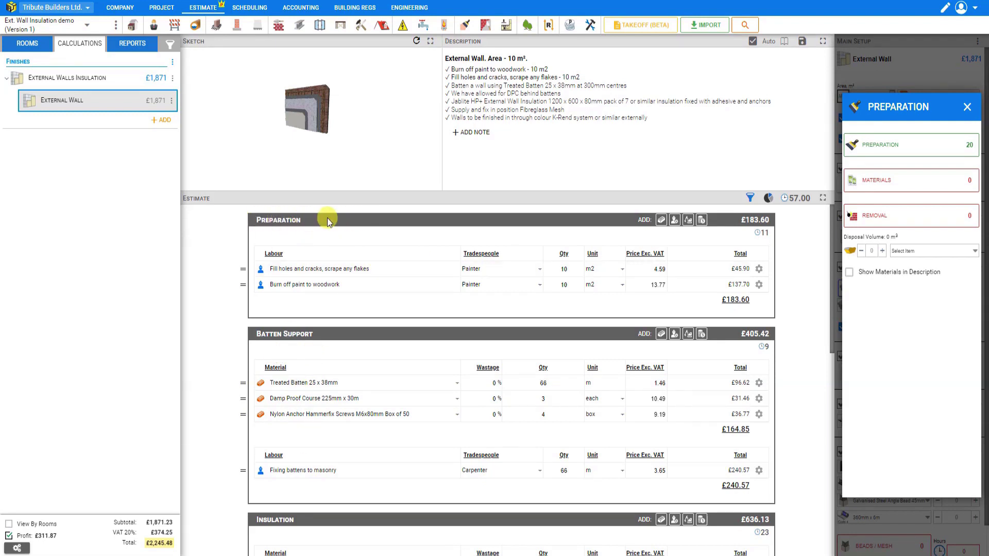
Look through the preparation material categories, from fillers, building chemicals and paints to protection rolls, dust sheets, rendering beads and drywall screws
{"action": "left_click", "coordinate": [906, 183]}
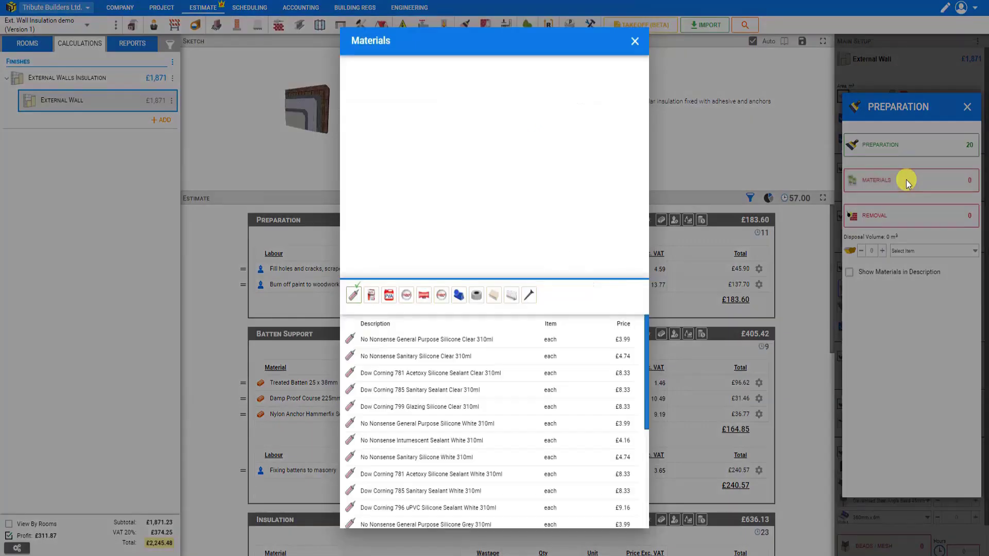
{"action": "left_click", "coordinate": [372, 297]}
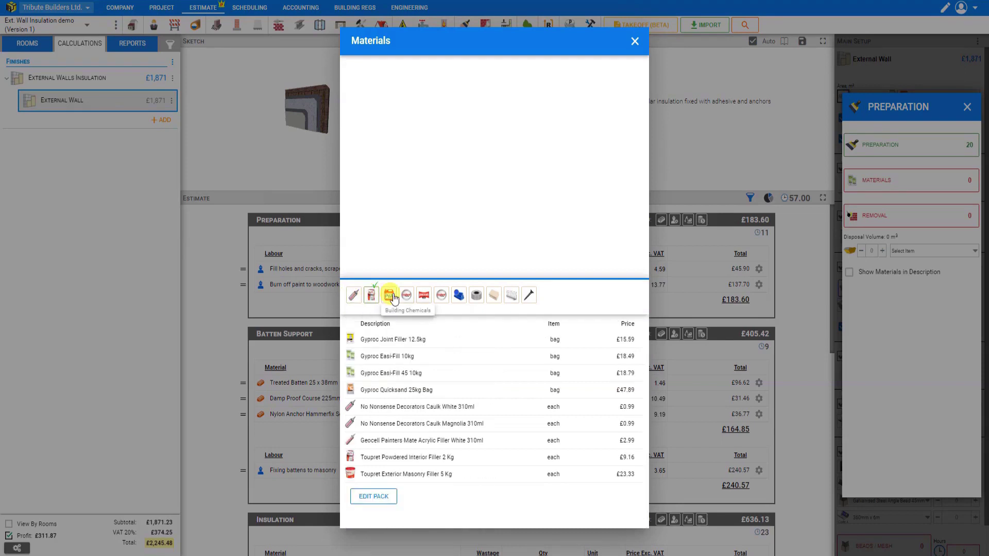
{"action": "left_click", "coordinate": [394, 298]}
{"action": "left_click", "coordinate": [406, 298]}
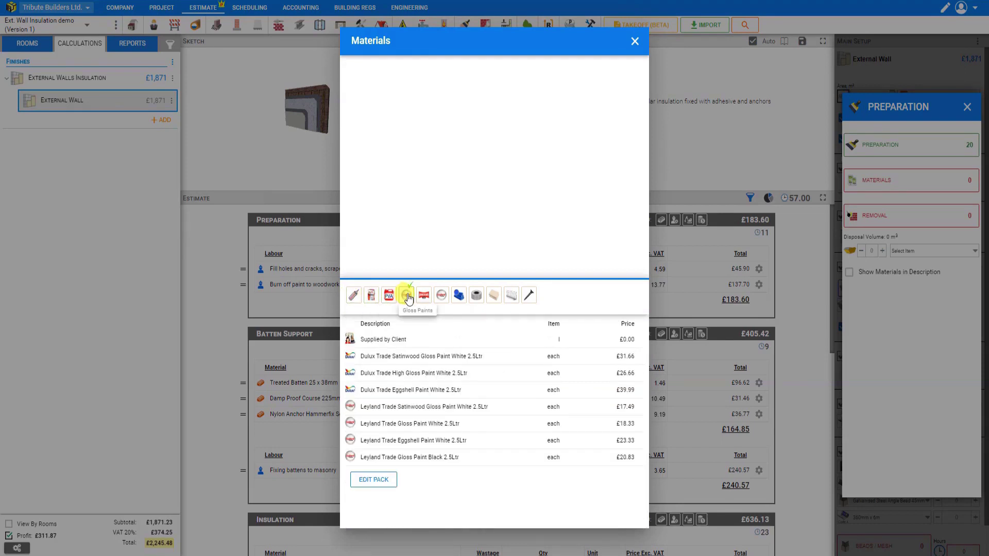
{"action": "left_click", "coordinate": [425, 298]}
{"action": "left_click", "coordinate": [443, 297]}
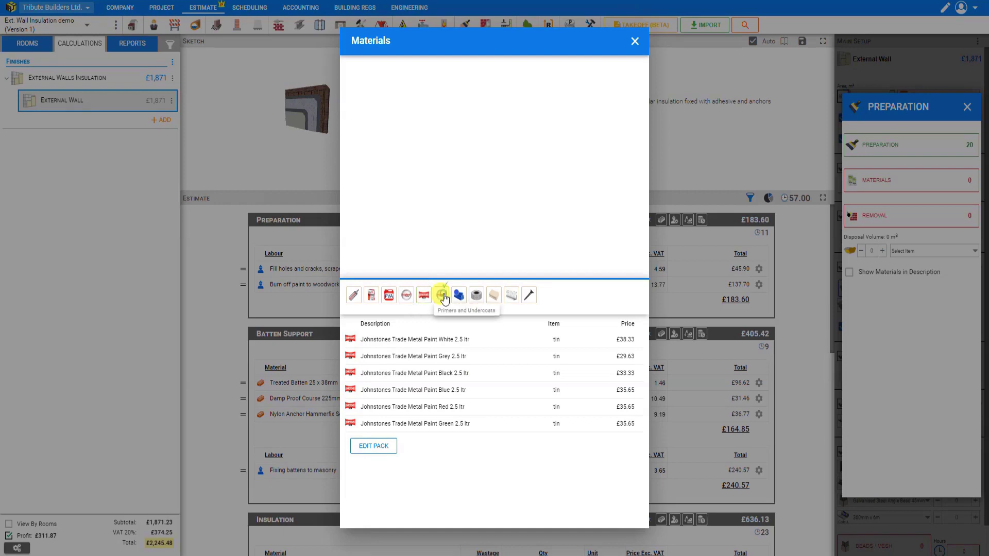
{"action": "left_click", "coordinate": [458, 296]}
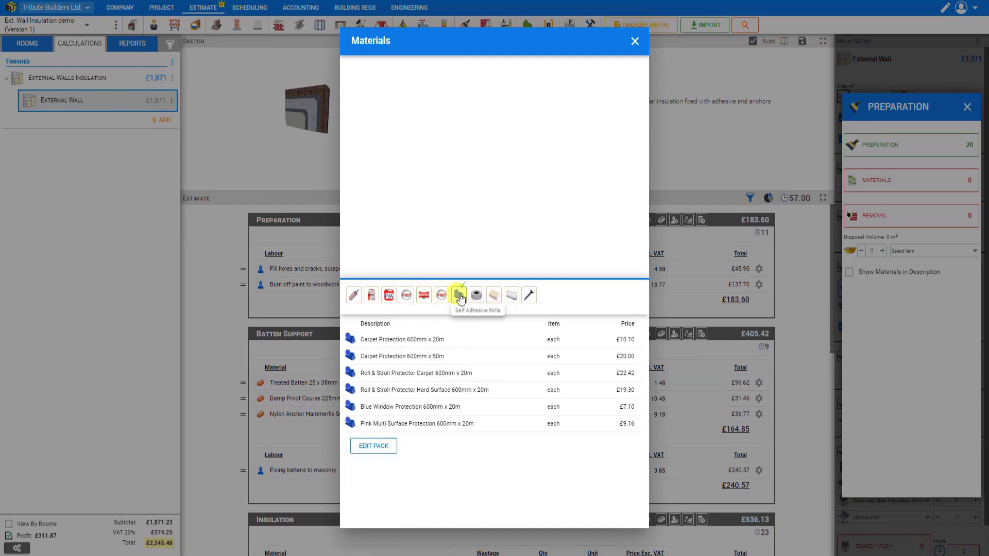
{"action": "left_click", "coordinate": [478, 299]}
{"action": "left_click", "coordinate": [494, 298]}
{"action": "left_click", "coordinate": [513, 296]}
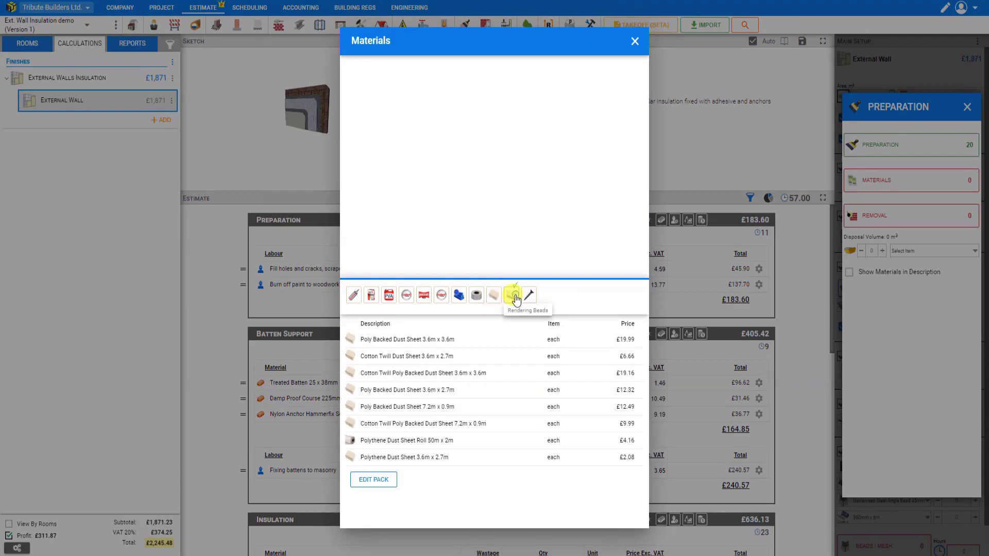
{"action": "left_click", "coordinate": [528, 299]}
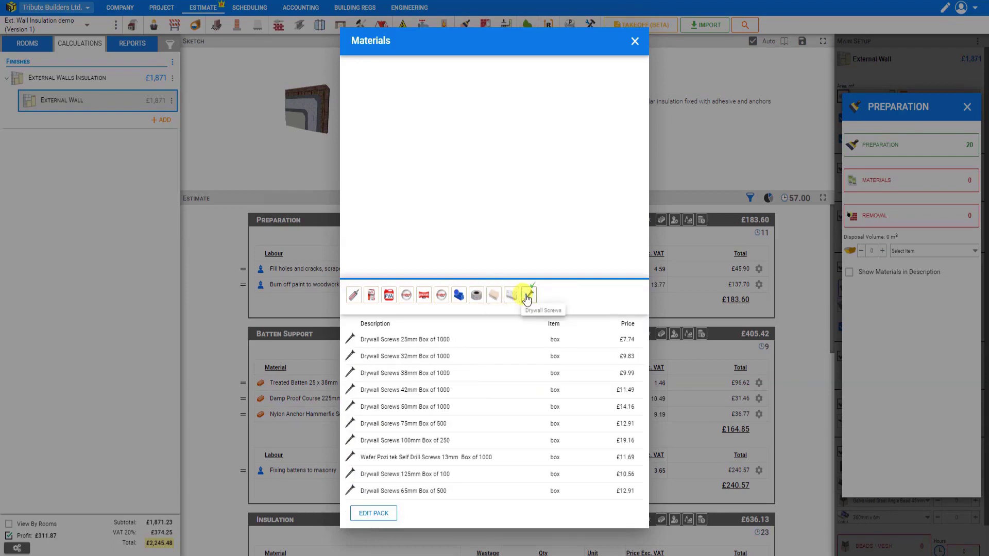
Add 3 No Nonsense General Purpose Silicone Clear 310ml sealants to the preparation materials
{"action": "left_click", "coordinate": [358, 298]}
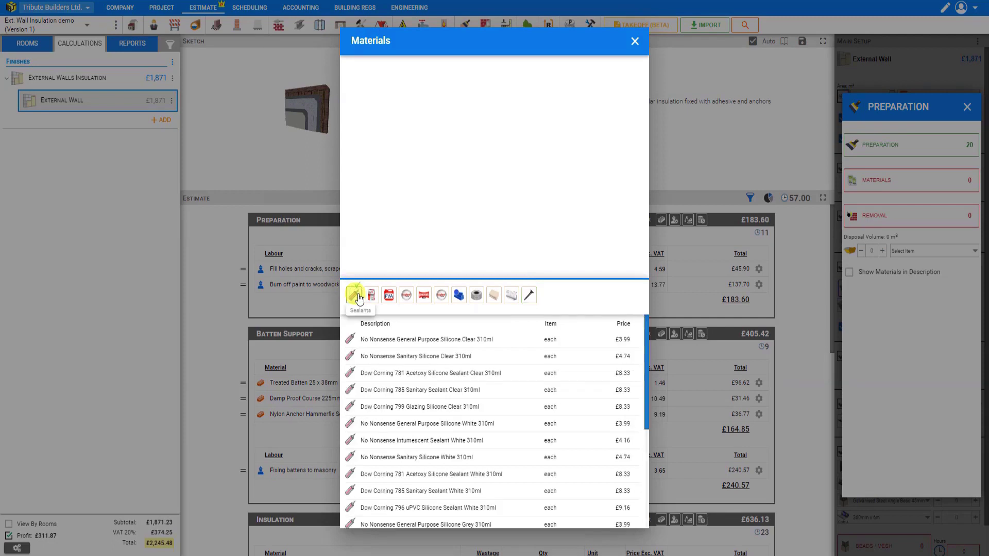
{"action": "left_click", "coordinate": [393, 340]}
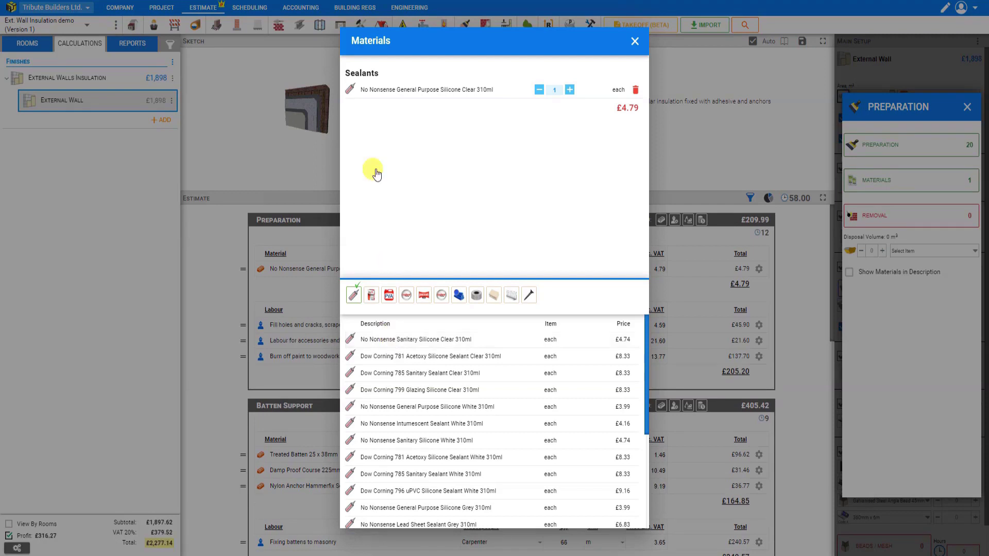
{"action": "left_click", "coordinate": [570, 90]}
{"action": "left_click", "coordinate": [570, 90]}
Add 1 bag of Gyproc Joint Filler 12.5kg and 3 Poly Backed Dust Sheets 3.6m x 3.6m to the preparation materials
{"action": "left_click", "coordinate": [370, 297]}
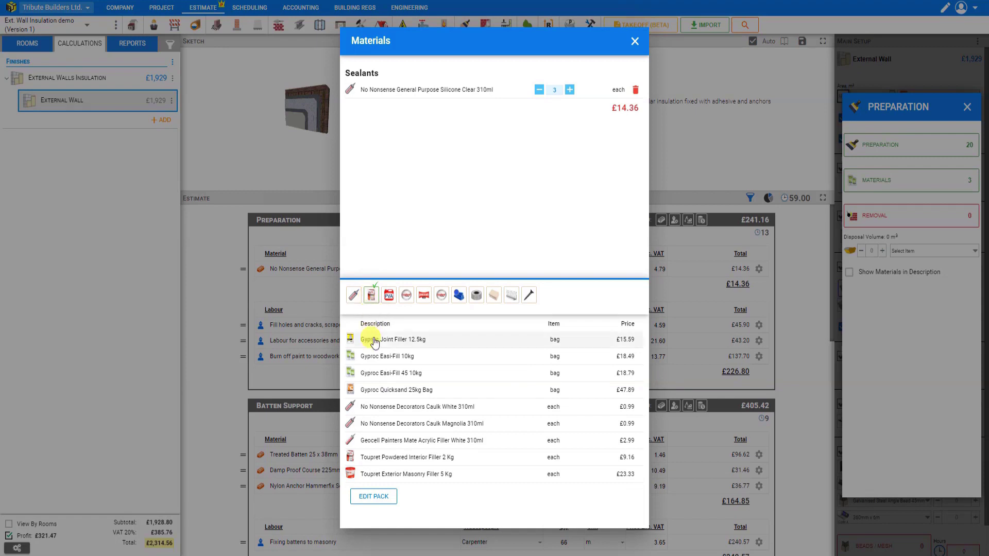
{"action": "left_click", "coordinate": [375, 342]}
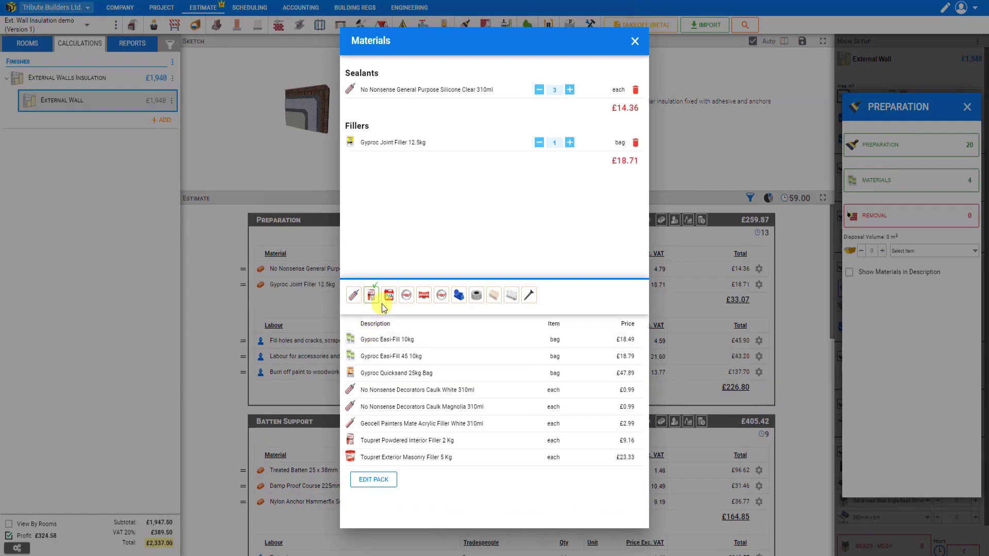
{"action": "left_click", "coordinate": [494, 294]}
{"action": "left_click", "coordinate": [371, 342]}
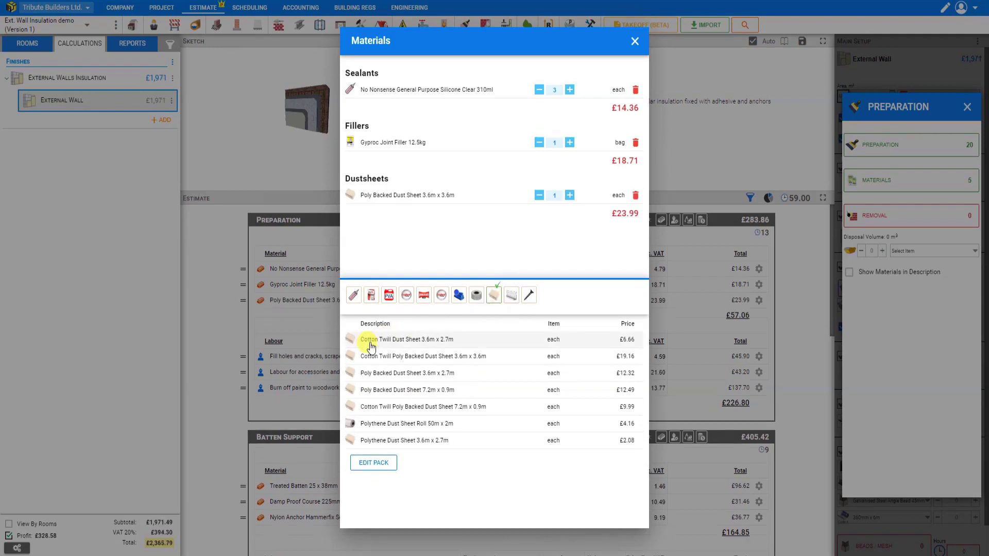
{"action": "left_click", "coordinate": [570, 196]}
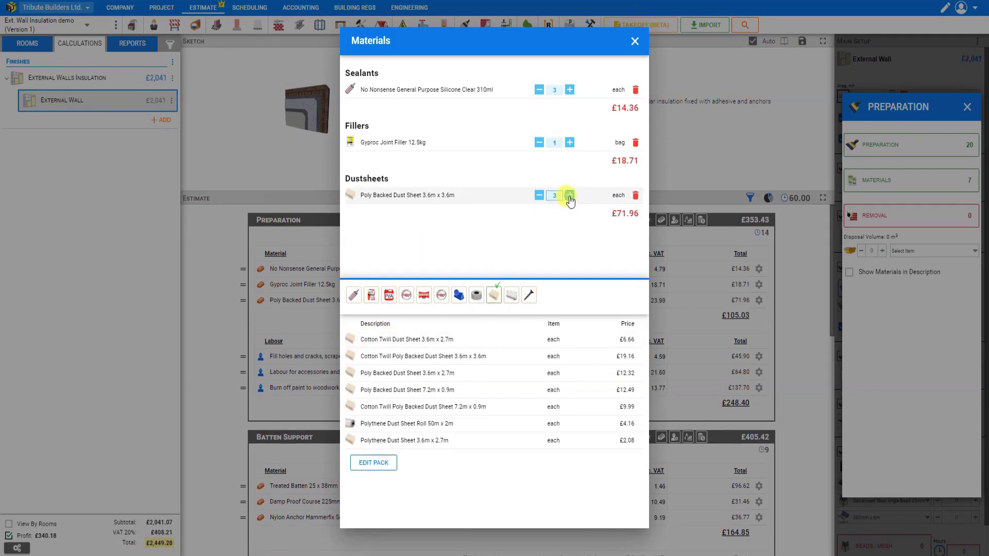
Add 4 External Render Stop Beads 10-12mm x 2.5m to the preparation materials and close the materials list
{"action": "left_click", "coordinate": [511, 296]}
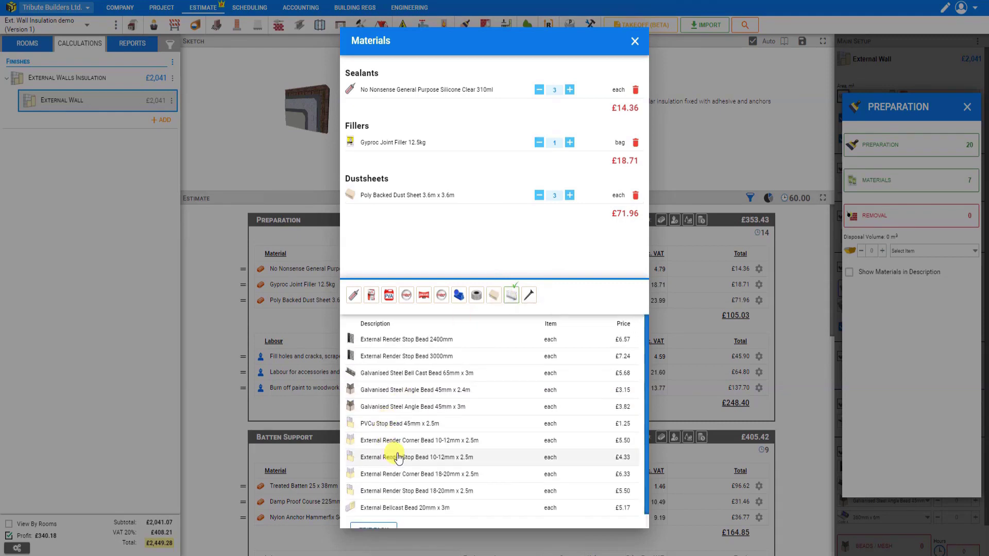
{"action": "left_click", "coordinate": [395, 458]}
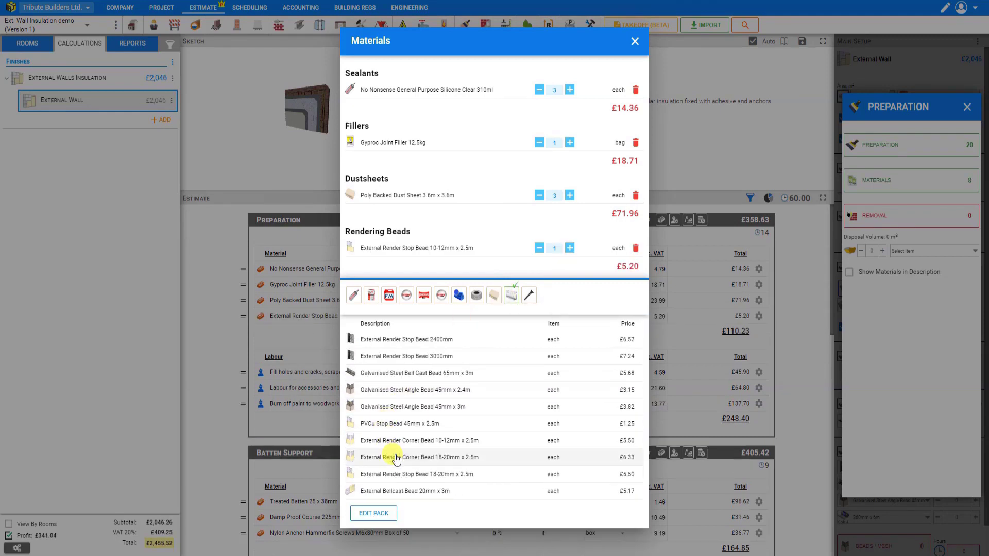
{"action": "left_click", "coordinate": [570, 249]}
{"action": "left_click", "coordinate": [571, 249]}
{"action": "left_click", "coordinate": [571, 249]}
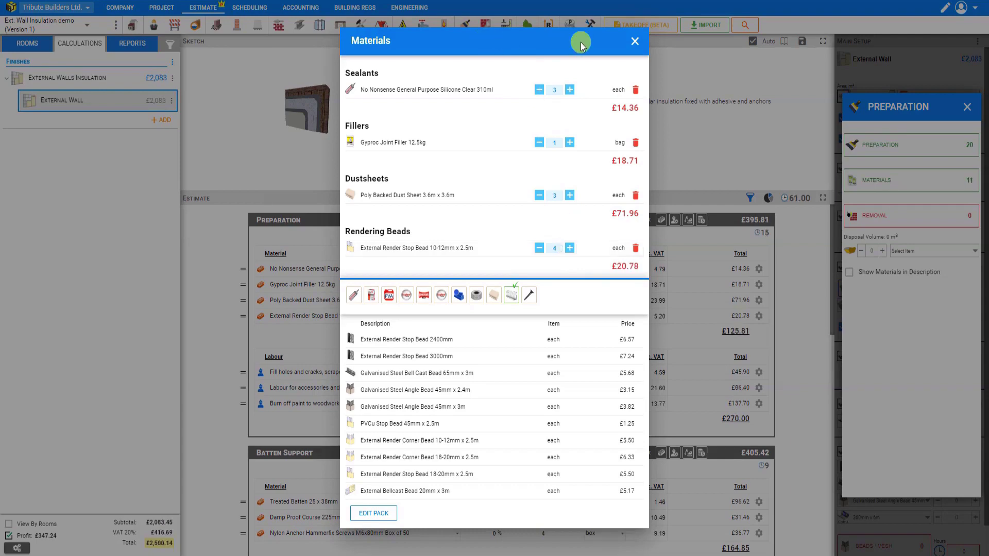
{"action": "left_click", "coordinate": [634, 41]}
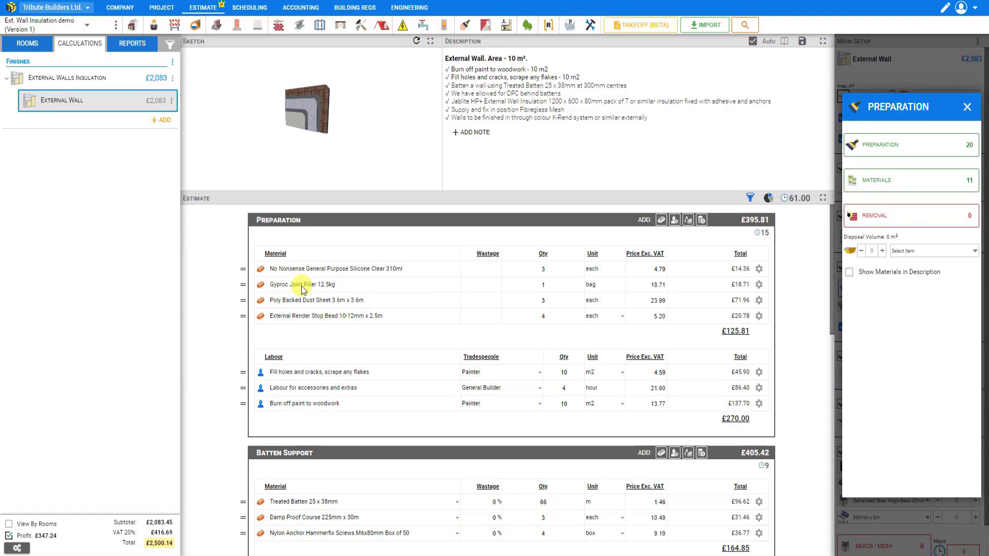
Look through the removal categories, from wall finishes, ceilings and concrete demolition to floor finishes, walls and chimneys, and building demolition
{"action": "left_click", "coordinate": [906, 216]}
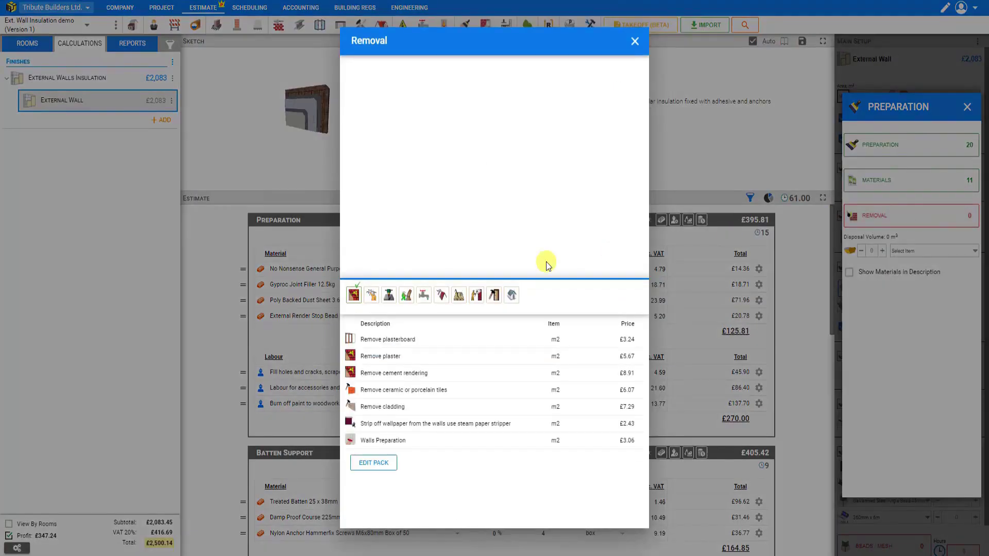
{"action": "left_click", "coordinate": [354, 295]}
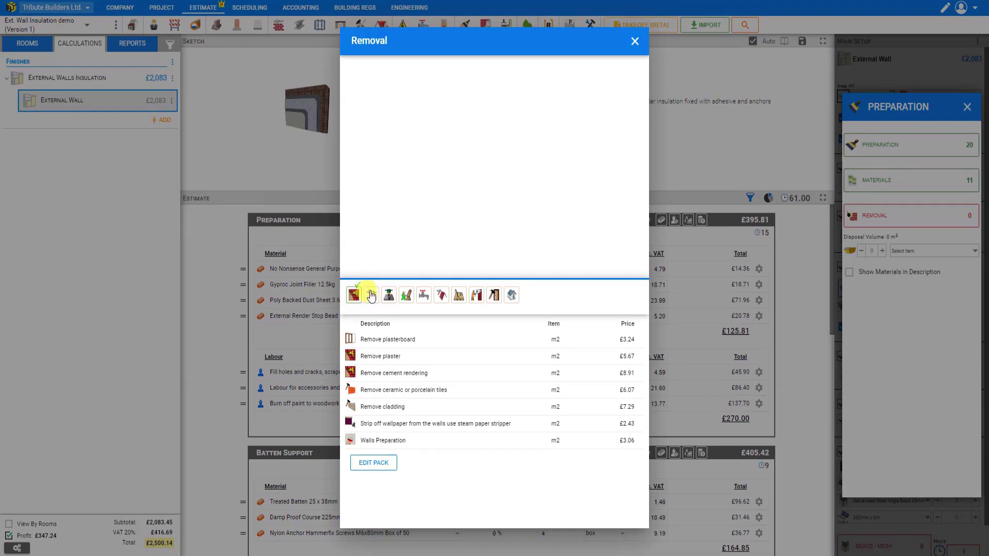
{"action": "left_click", "coordinate": [371, 295]}
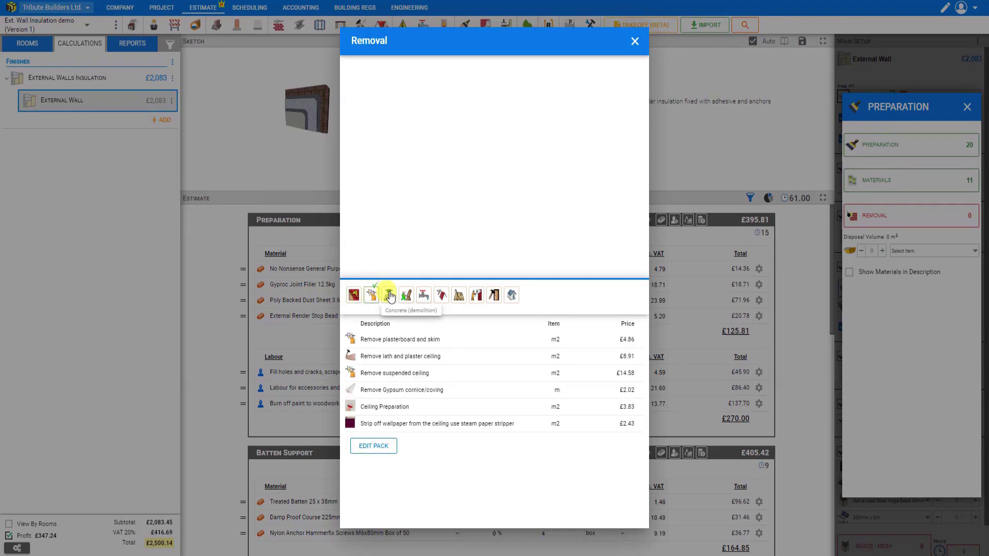
{"action": "left_click", "coordinate": [389, 296]}
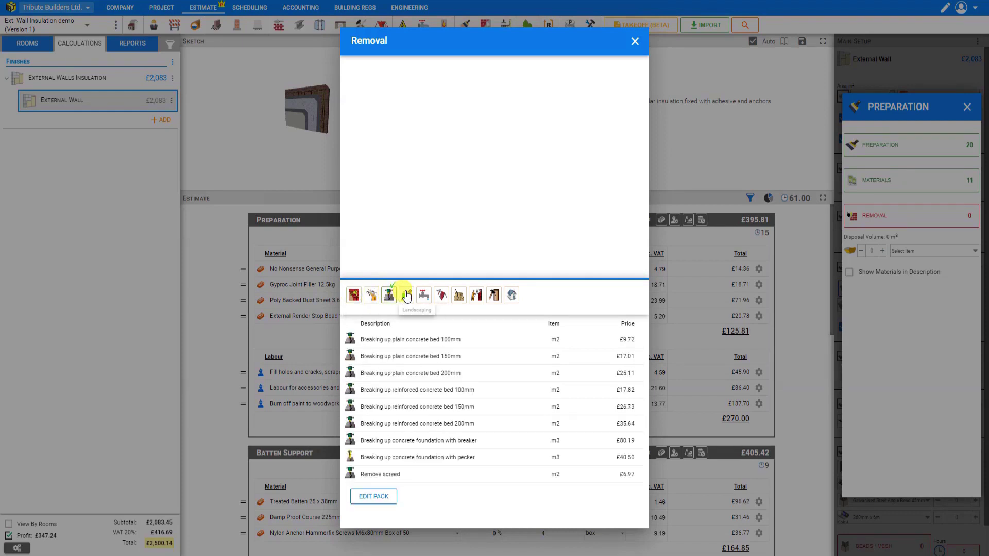
{"action": "left_click", "coordinate": [407, 295]}
{"action": "left_click", "coordinate": [428, 299]}
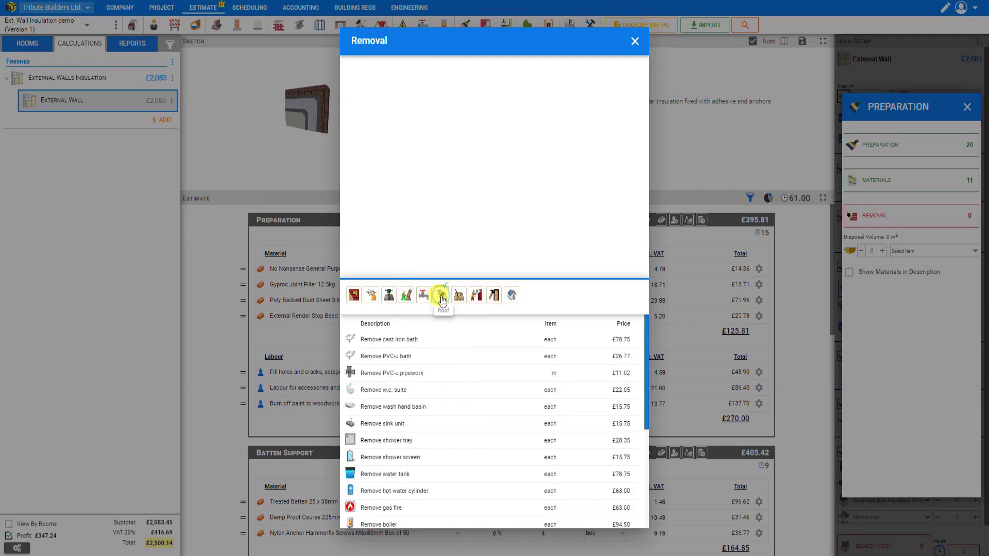
{"action": "left_click", "coordinate": [462, 298]}
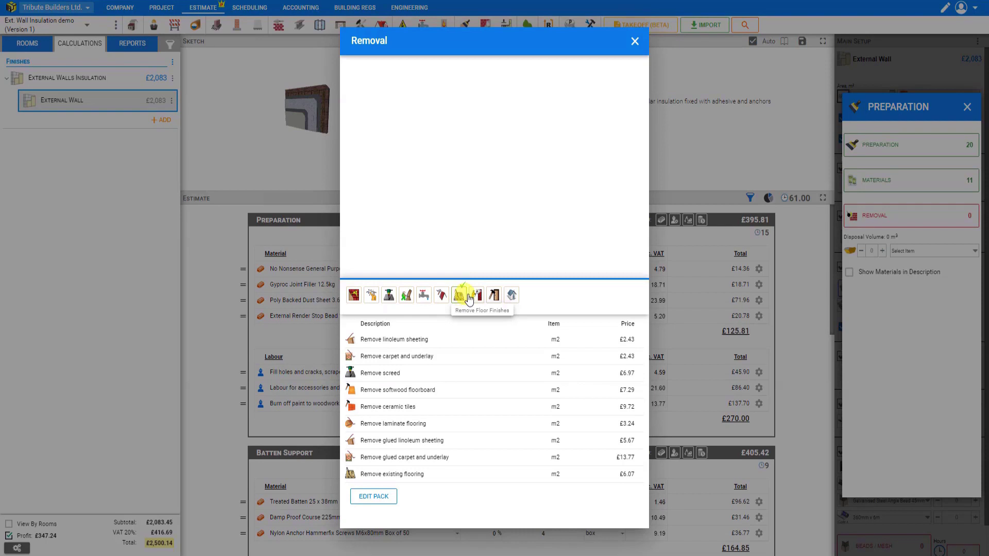
{"action": "left_click", "coordinate": [478, 297]}
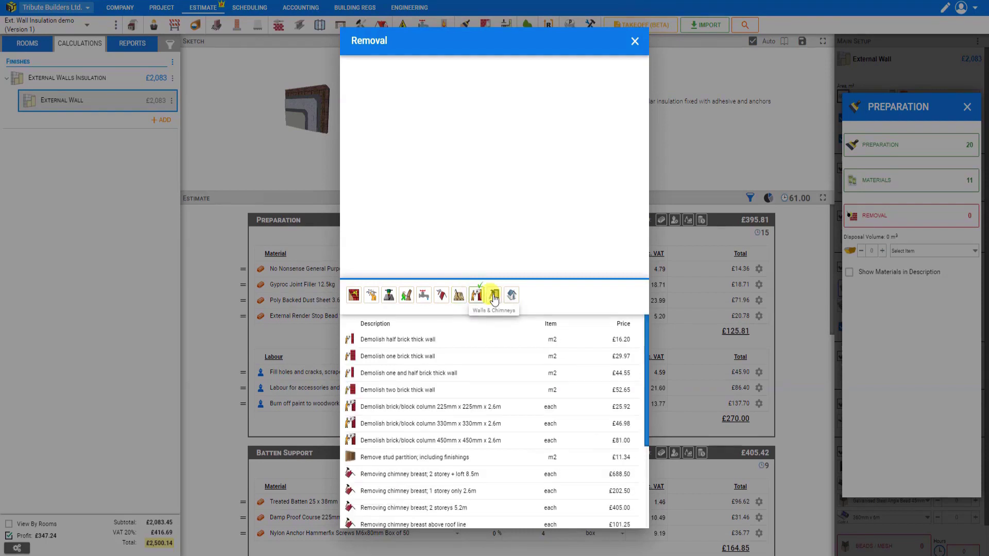
{"action": "left_click", "coordinate": [512, 296]}
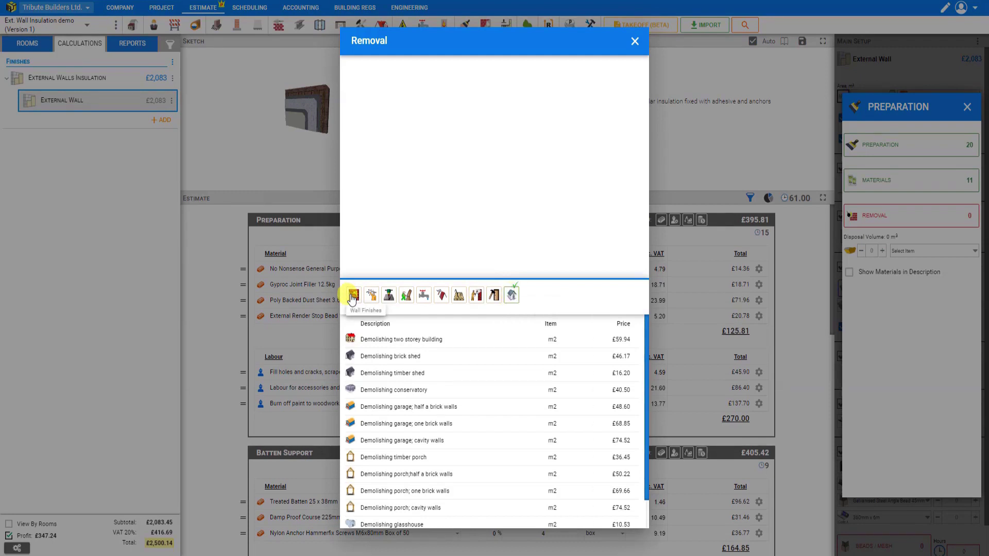
Add Remove plasterboard and Remove cladding from the wall finishes to the removal list, with a quantity of 10 m2 each
{"action": "left_click", "coordinate": [353, 296]}
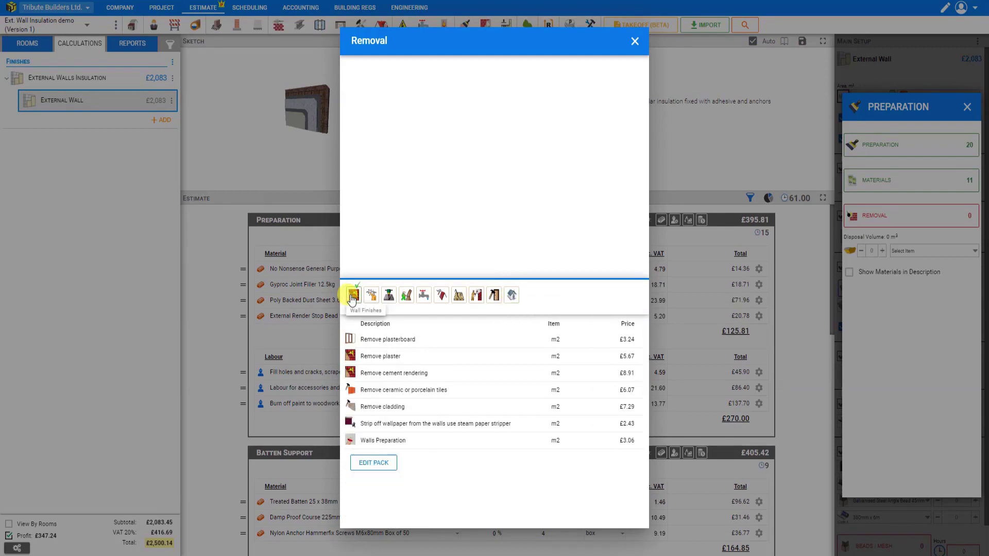
{"action": "left_click", "coordinate": [379, 339]}
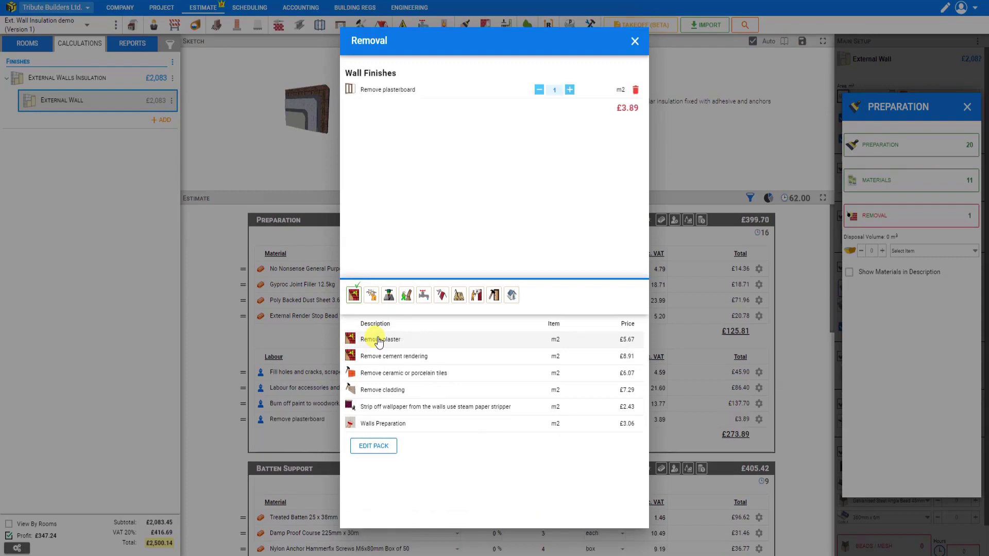
{"action": "left_click", "coordinate": [375, 390]}
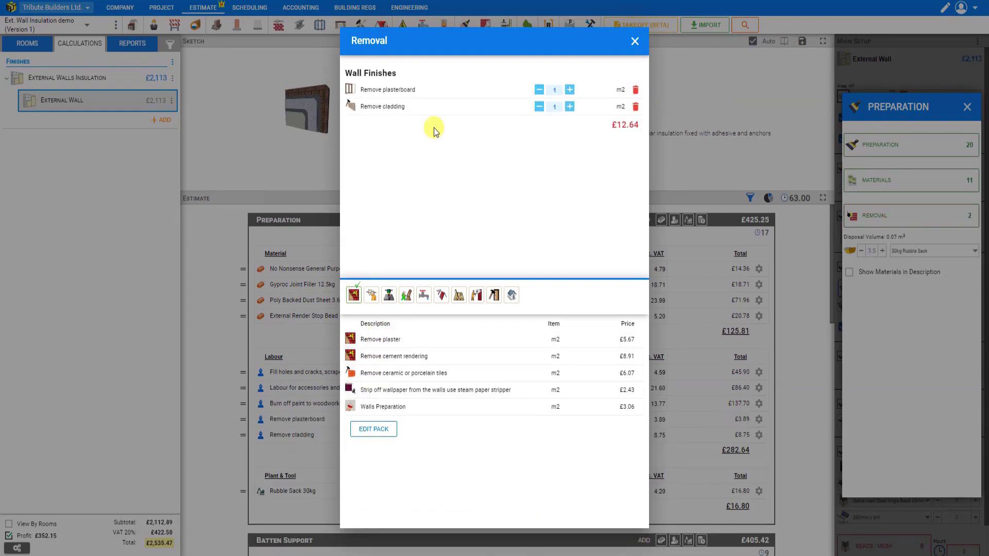
{"action": "double_click", "coordinate": [570, 90]}
{"action": "triple_click", "coordinate": [569, 90]}
{"action": "triple_click", "coordinate": [569, 90]}
{"action": "left_click", "coordinate": [569, 90]}
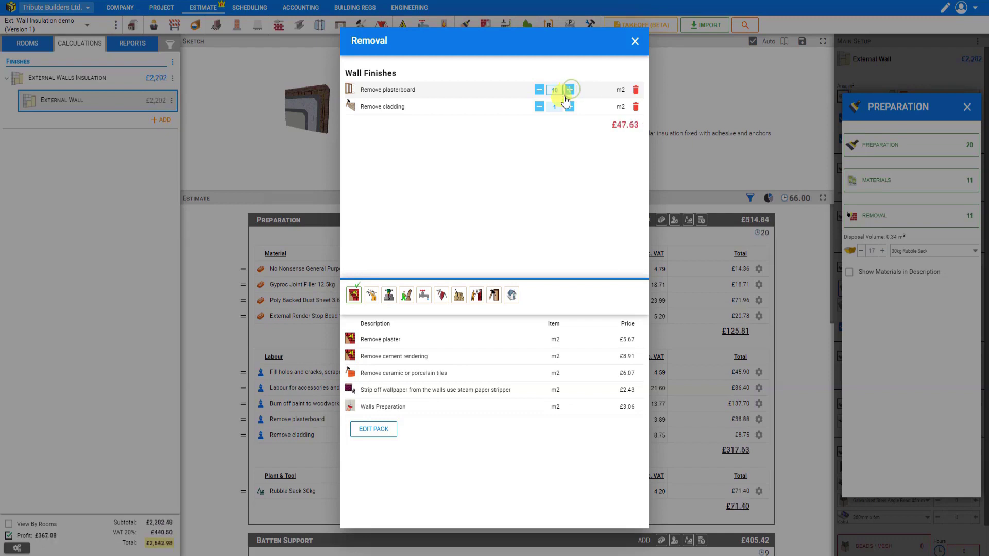
{"action": "left_click", "coordinate": [552, 107]}
{"action": "type", "text": "0"}
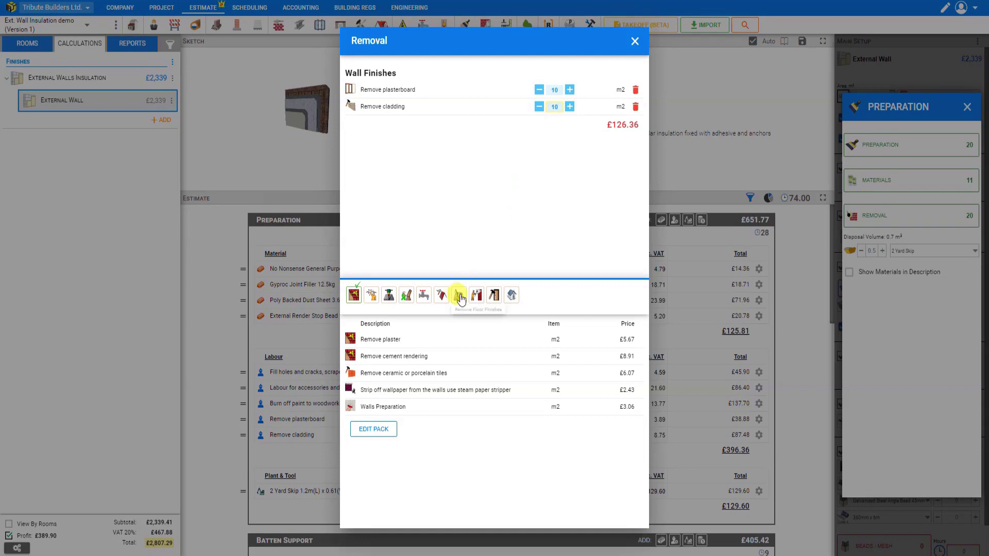
Add Remove linoleum sheeting from the floor finishes and delete it from the removal list again
{"action": "left_click", "coordinate": [460, 298]}
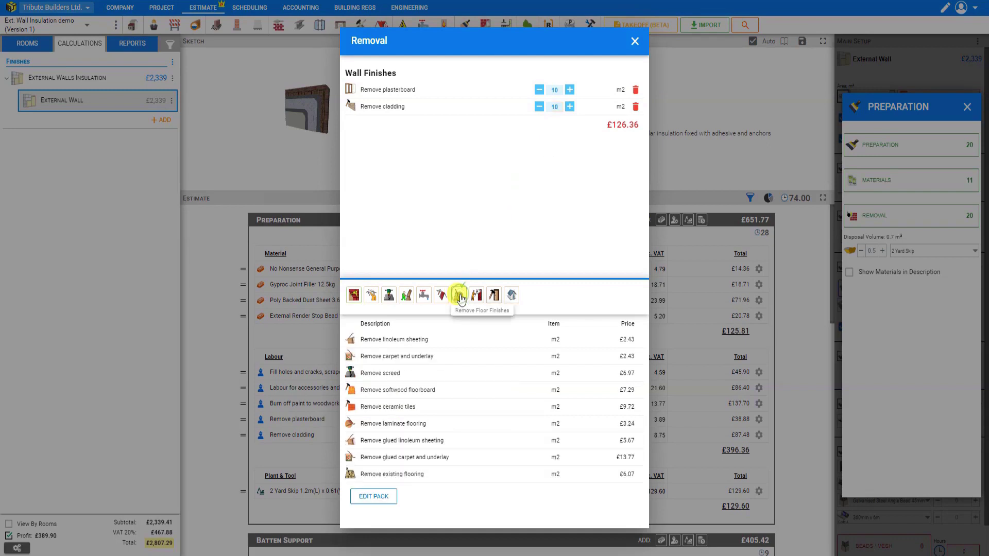
{"action": "left_click", "coordinate": [367, 341]}
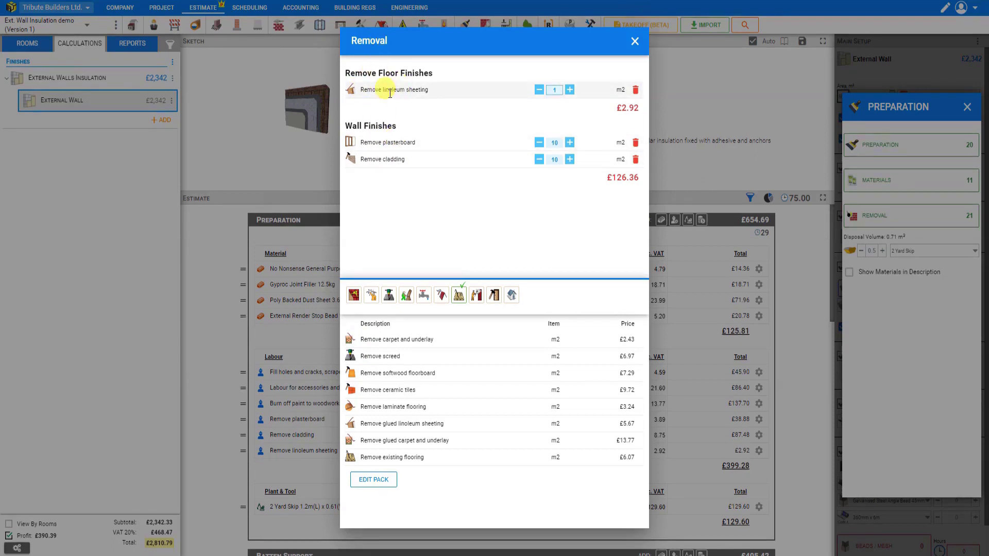
{"action": "left_click", "coordinate": [636, 91]}
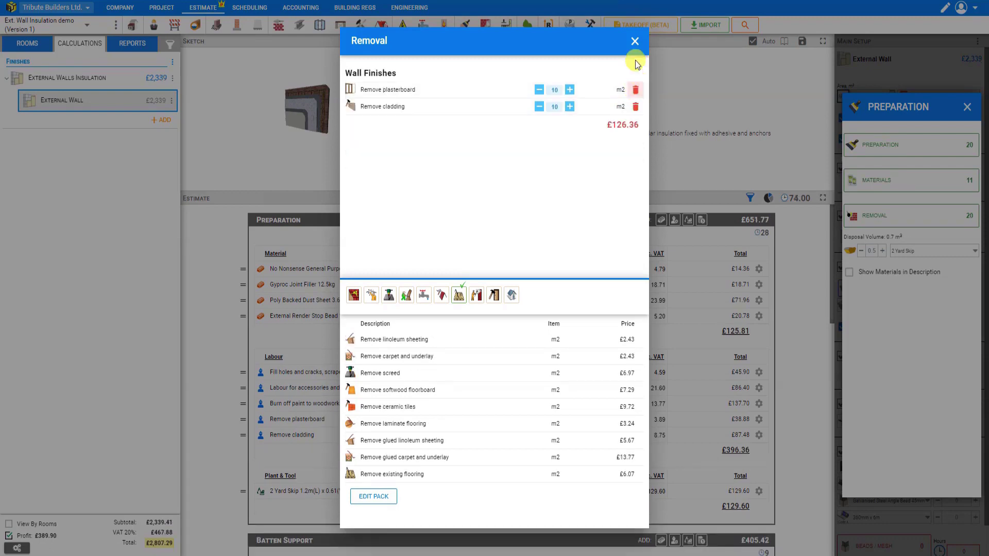
Close the removal list and raise the 2 Yard Skip disposal quantity to 1
{"action": "left_click", "coordinate": [636, 42]}
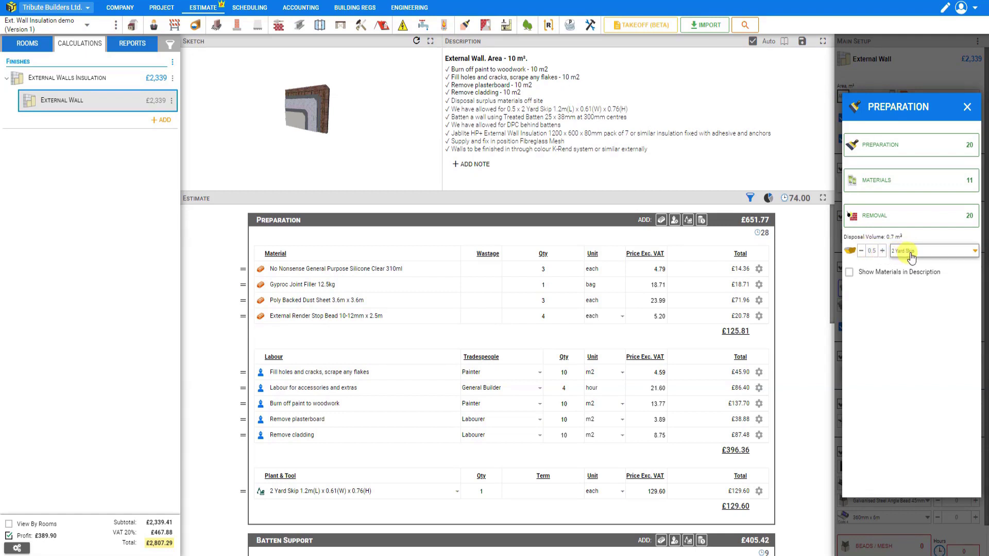
{"action": "left_click", "coordinate": [883, 252]}
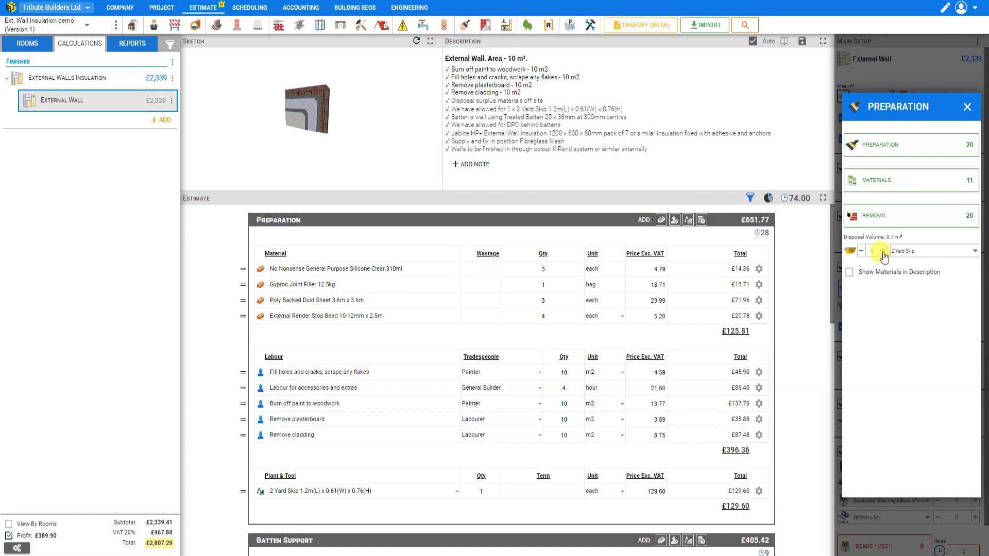
Try 30kg Rubble Sack and 4 Yard Skip as the disposal method, and settle on the 4t Tipper Lorry
{"action": "left_click", "coordinate": [920, 255]}
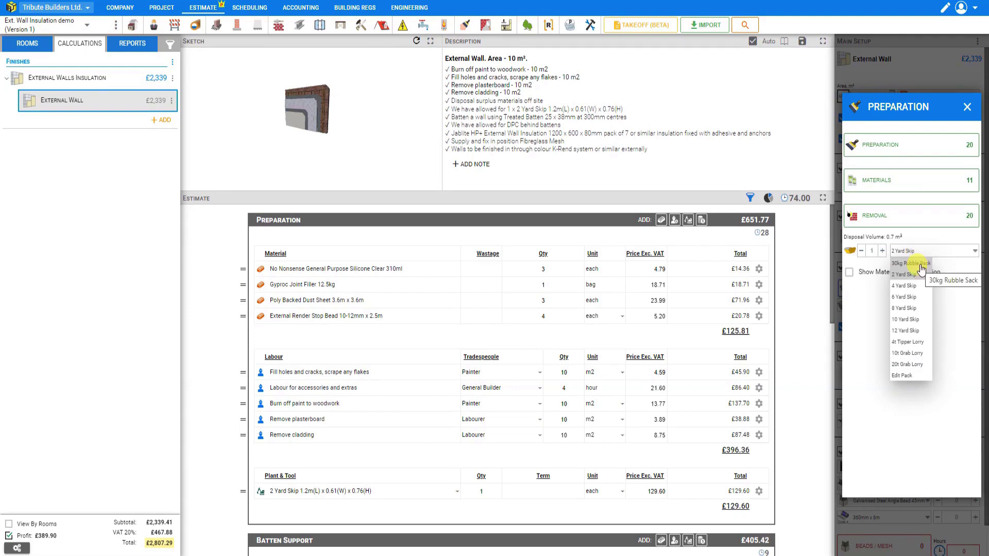
{"action": "left_click", "coordinate": [920, 264]}
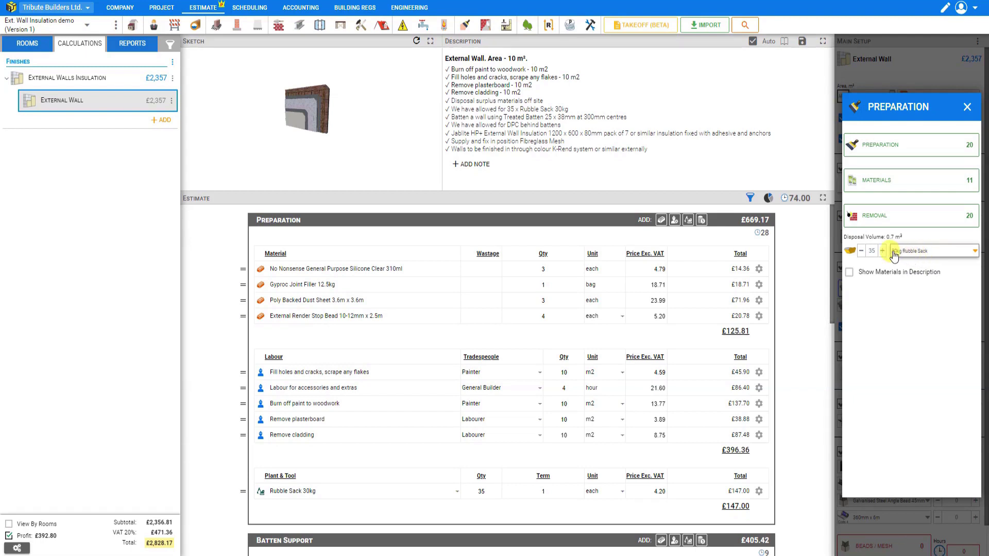
{"action": "left_click", "coordinate": [911, 252]}
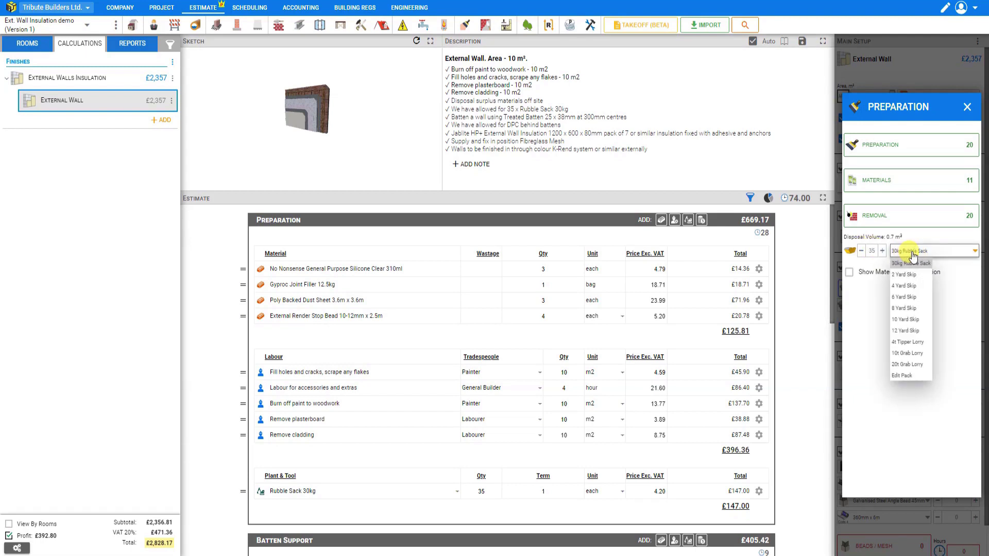
{"action": "left_click", "coordinate": [909, 285]}
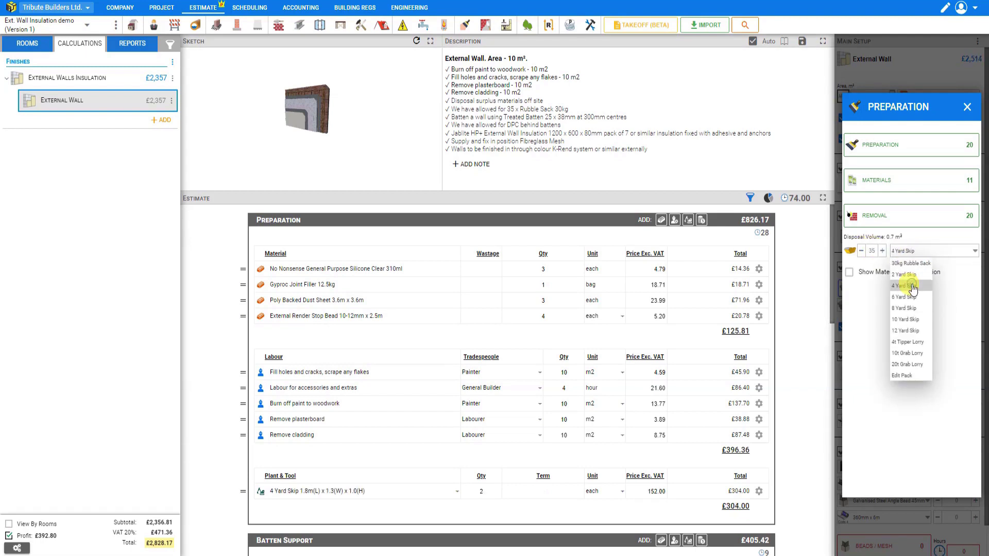
{"action": "left_click", "coordinate": [916, 252]}
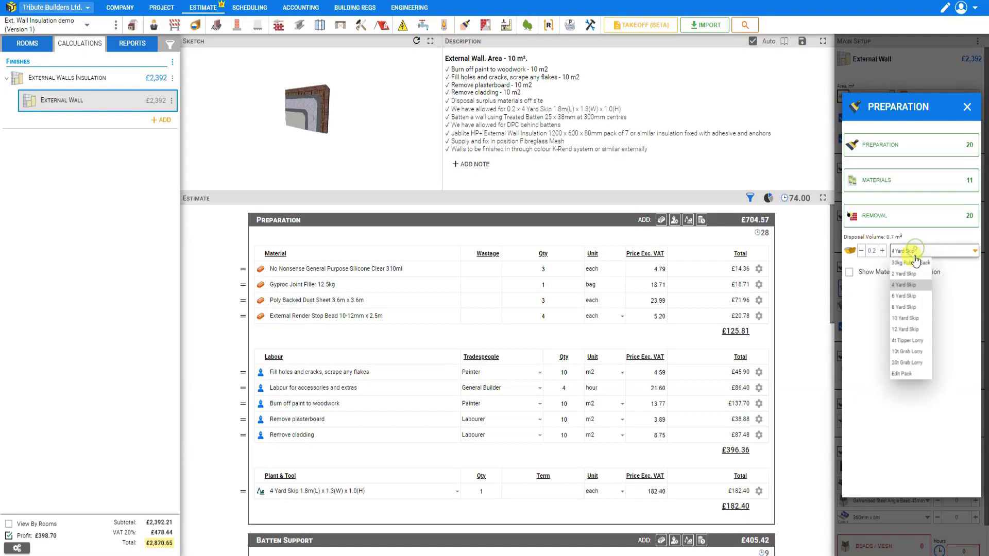
{"action": "left_click", "coordinate": [911, 343]}
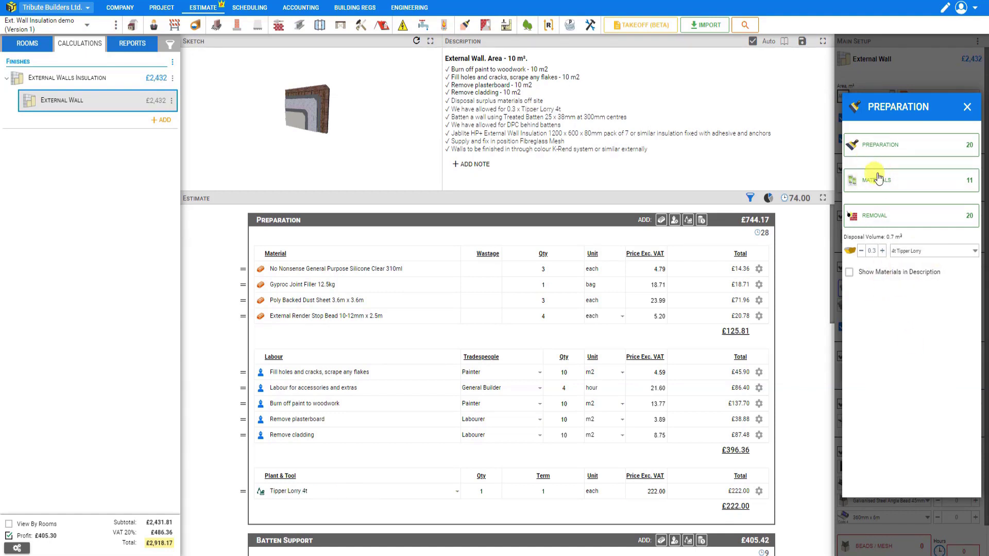
Show the preparation materials in the description, review the text, and hide them again
{"action": "left_click", "coordinate": [848, 274]}
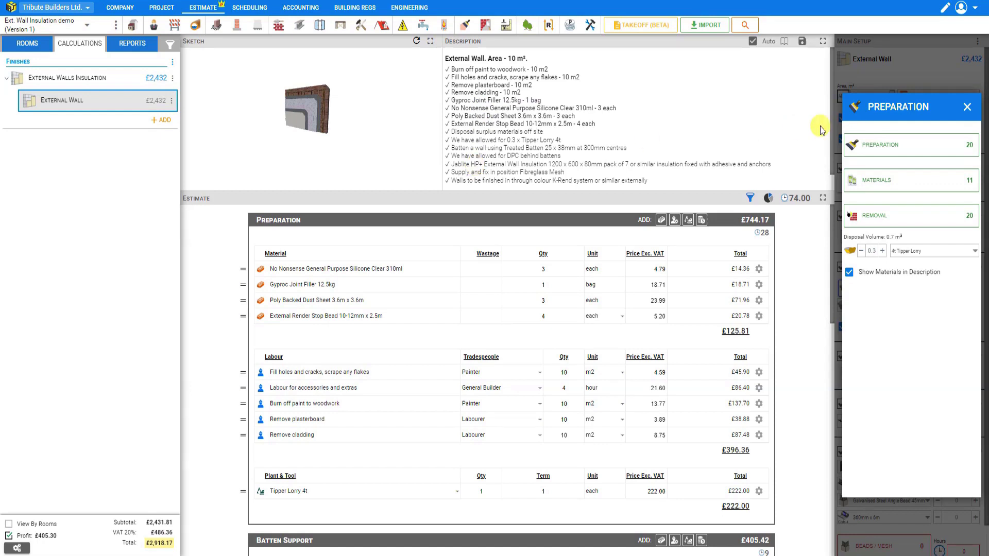
{"action": "scroll", "coordinate": [831, 121], "scroll_direction": "down", "scroll_amount": 2}
{"action": "scroll", "coordinate": [834, 134], "scroll_direction": "up", "scroll_amount": 2}
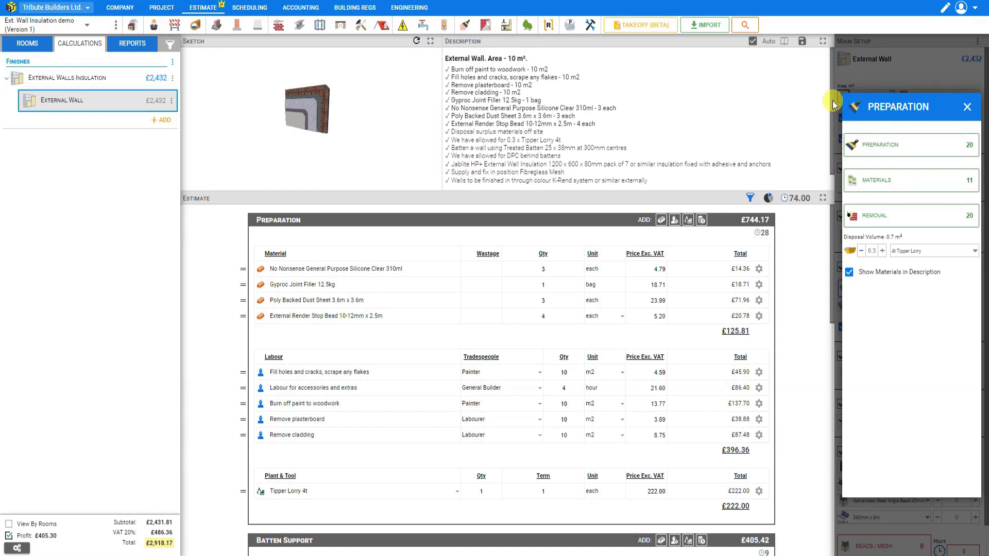
{"action": "left_click", "coordinate": [851, 274]}
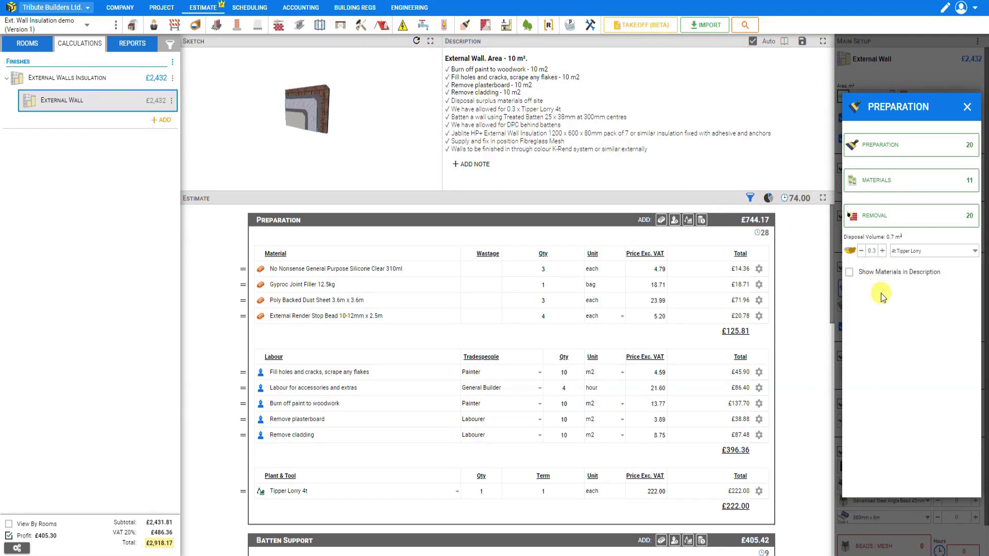
Close the Preparation settings, try toggling the Preparation option and stages, and leave only the Batten Support stage switched off
{"action": "left_click", "coordinate": [967, 108]}
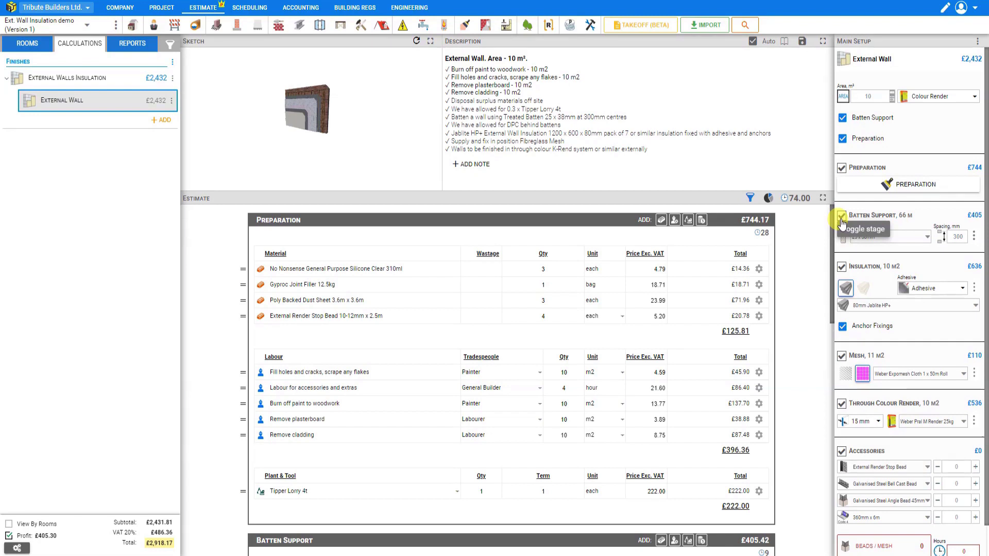
{"action": "left_click", "coordinate": [842, 138]}
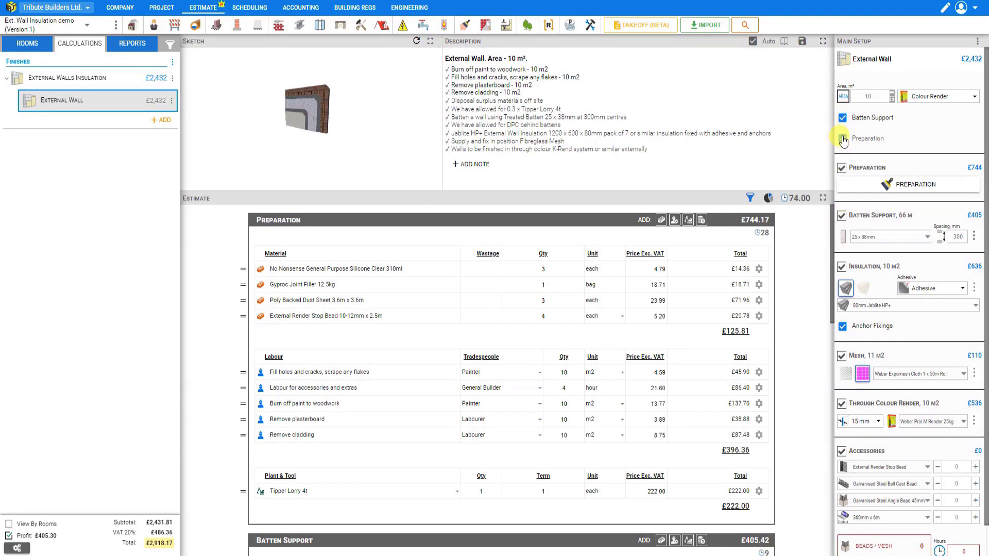
{"action": "left_click", "coordinate": [843, 138]}
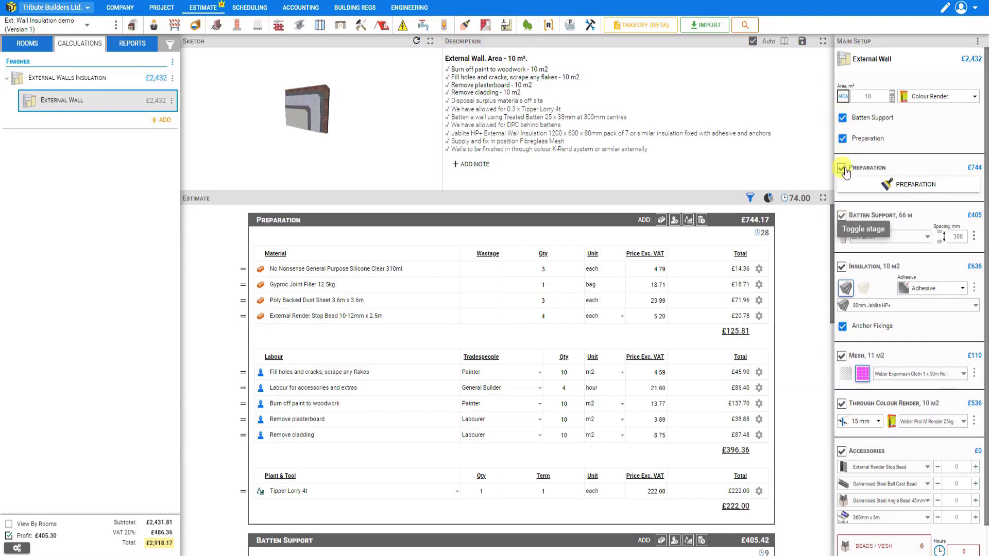
{"action": "left_click", "coordinate": [843, 216]}
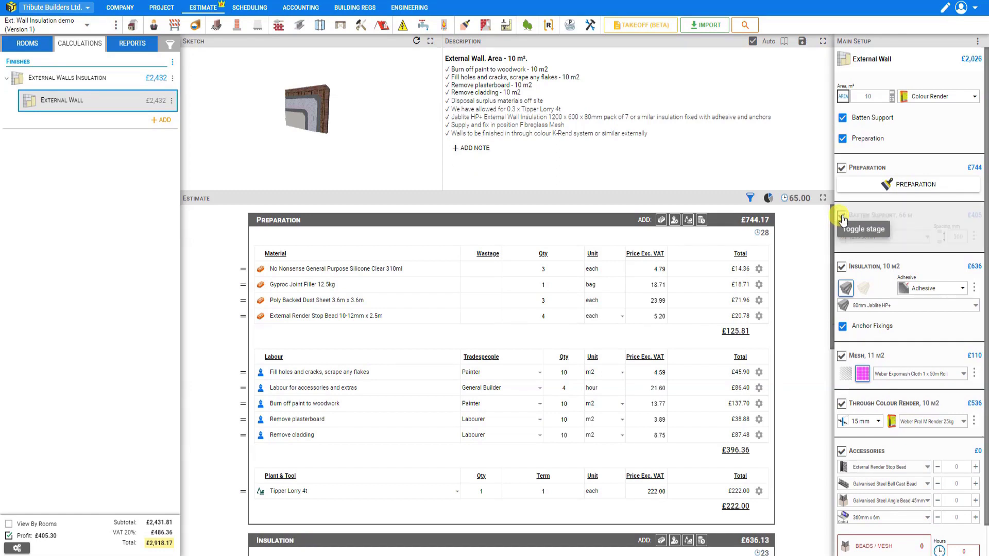
{"action": "left_click", "coordinate": [843, 169]}
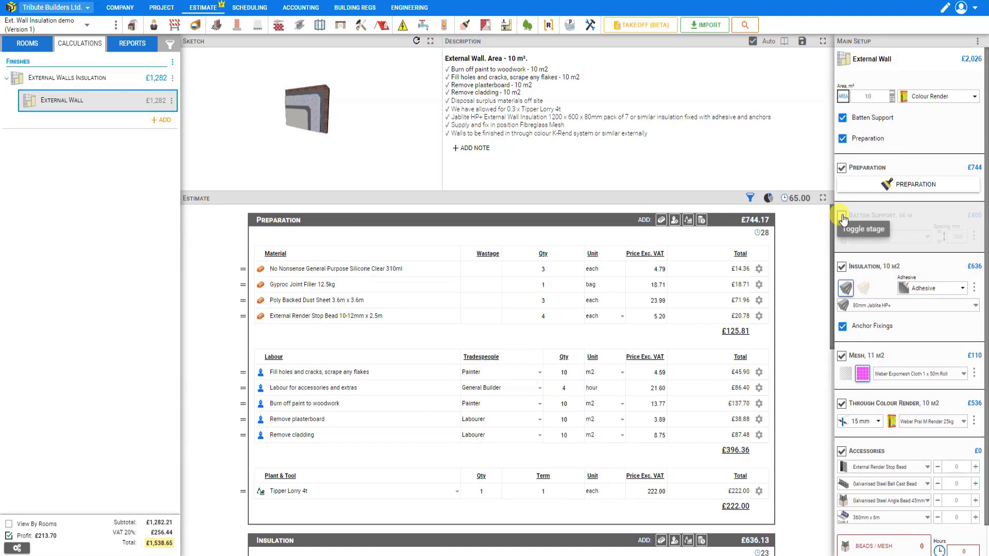
{"action": "left_click", "coordinate": [843, 219]}
{"action": "scroll", "coordinate": [878, 240], "scroll_direction": "down", "scroll_amount": 1}
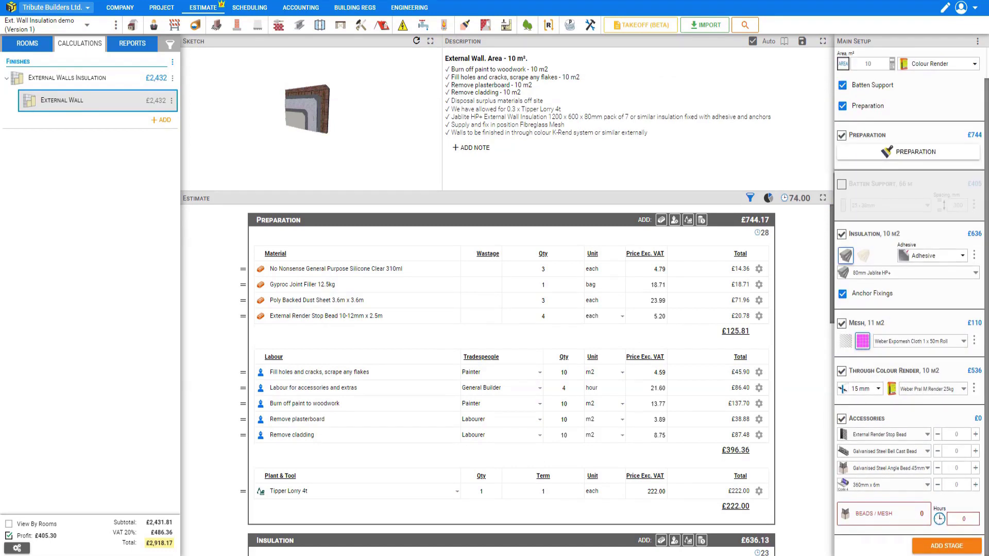
Switch the wall insulation type to Slabs and enlarge the sketch to view the wall build-up
{"action": "left_click", "coordinate": [870, 256]}
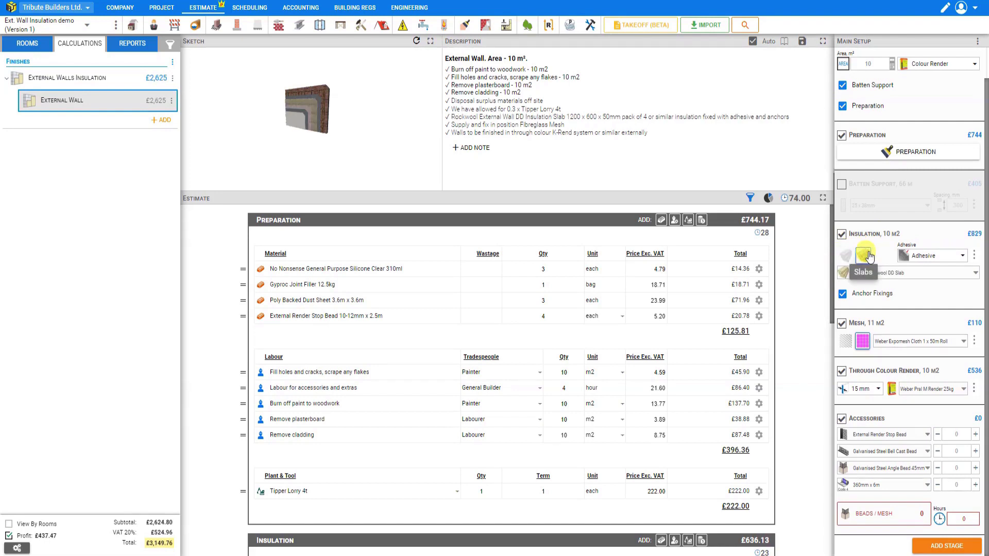
{"action": "left_click", "coordinate": [431, 41]}
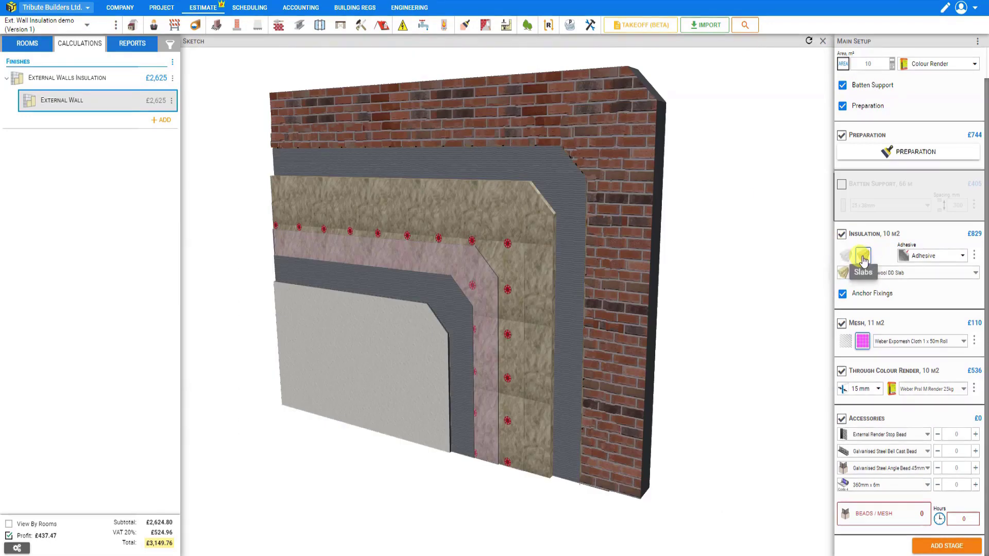
Try the Rigid insulation type, browse its boards, then return to Slabs and browse the available slabs
{"action": "left_click", "coordinate": [847, 257]}
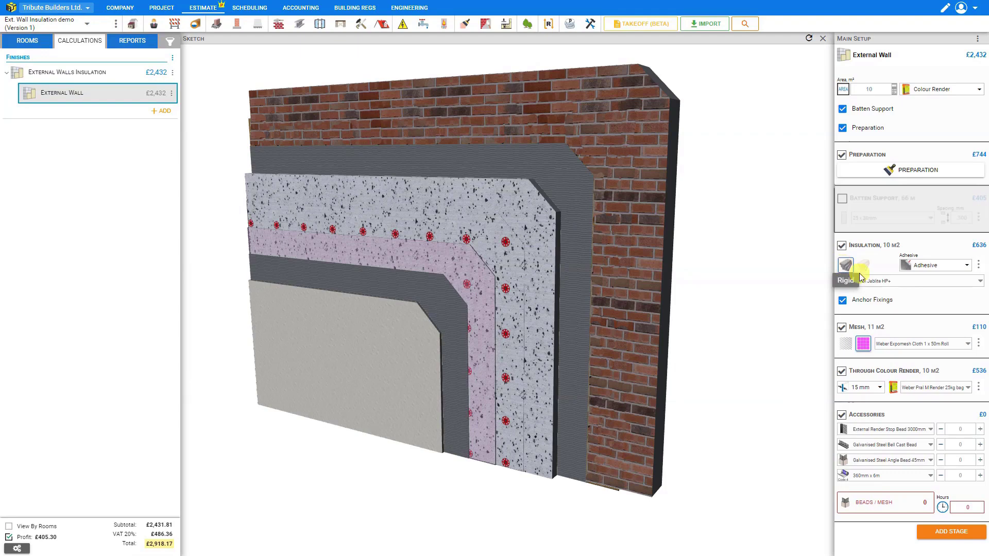
{"action": "left_click", "coordinate": [898, 282]}
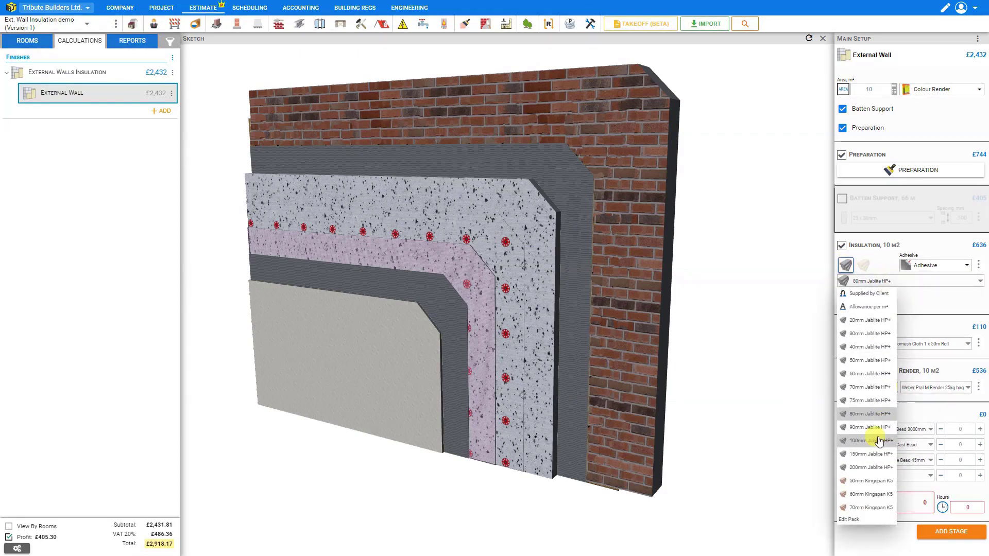
{"action": "left_click", "coordinate": [864, 265]}
{"action": "left_click", "coordinate": [901, 285]}
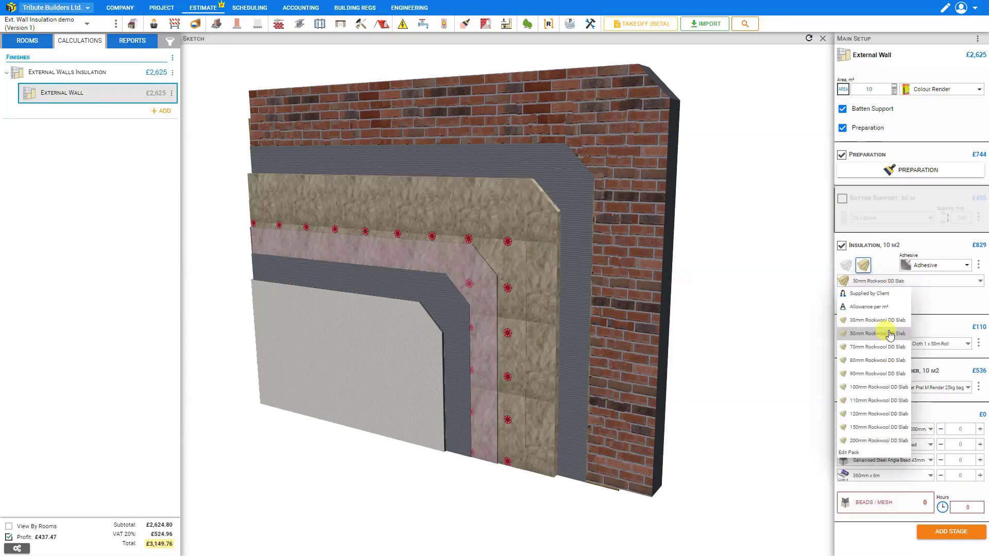
{"action": "left_click", "coordinate": [864, 265]}
Try None, Spray Foam and Sealant Adhesive as the insulation's fixing method, and return it to Adhesive
{"action": "left_click", "coordinate": [965, 267]}
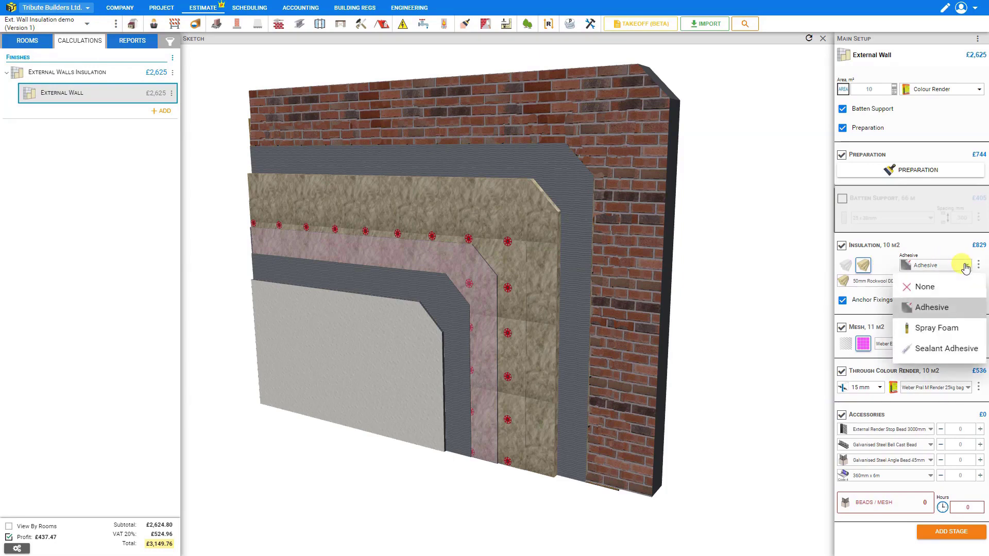
{"action": "left_click", "coordinate": [927, 289]}
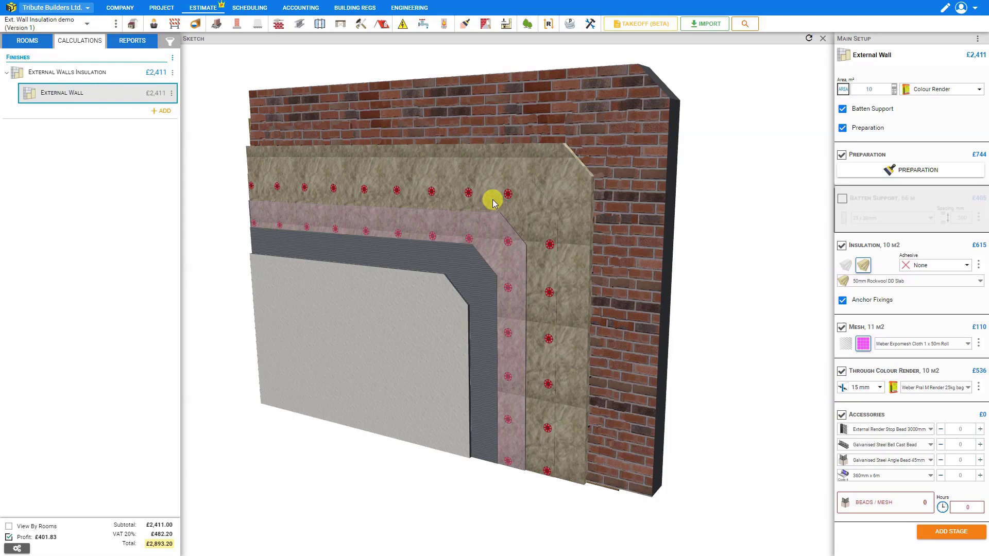
{"action": "left_click", "coordinate": [952, 265]}
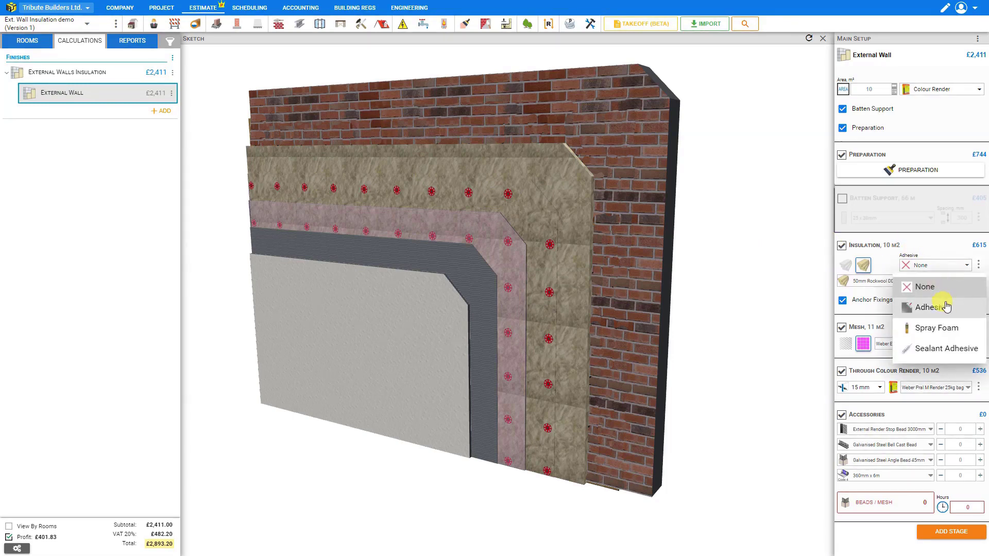
{"action": "left_click", "coordinate": [947, 307]}
{"action": "left_click", "coordinate": [960, 266]}
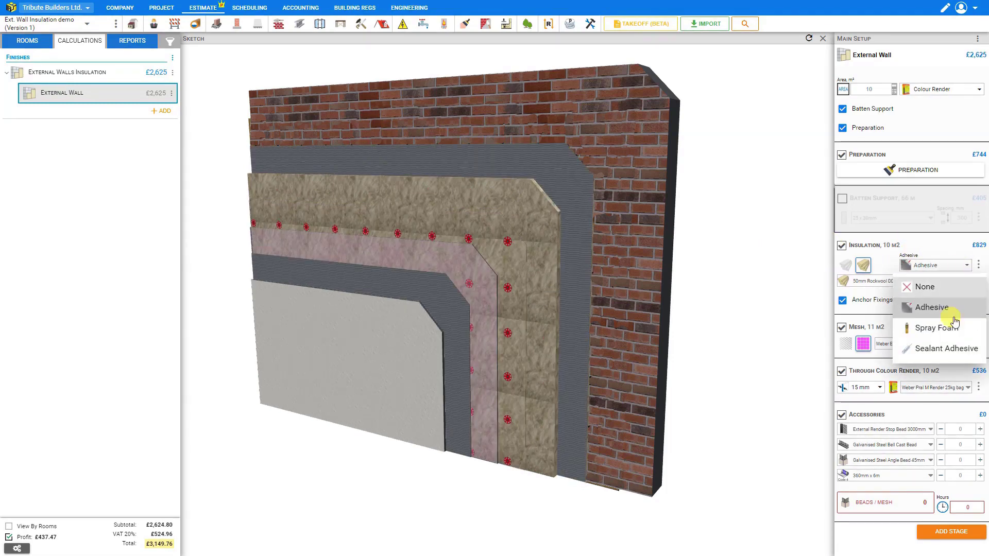
{"action": "left_click", "coordinate": [952, 328]}
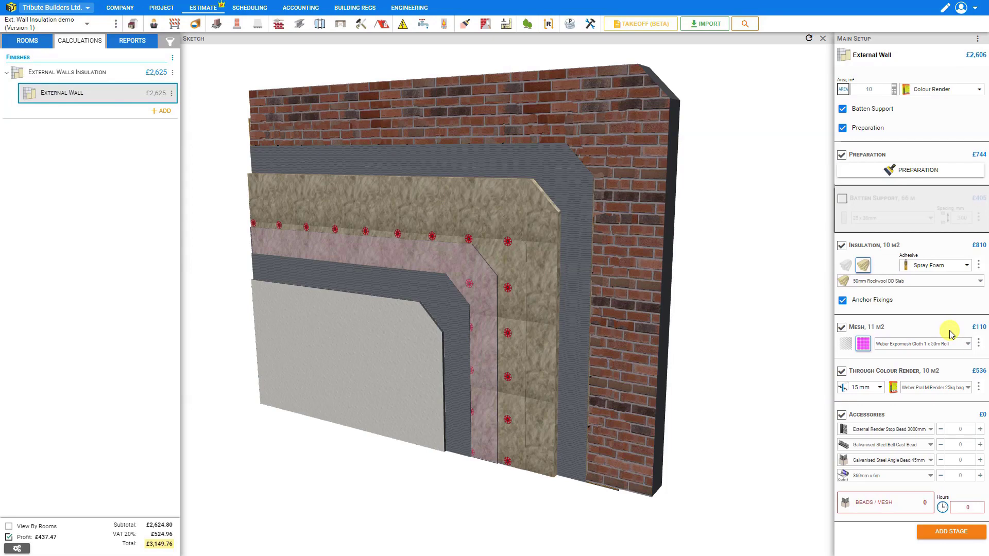
{"action": "left_click", "coordinate": [942, 265]}
{"action": "left_click", "coordinate": [947, 348]}
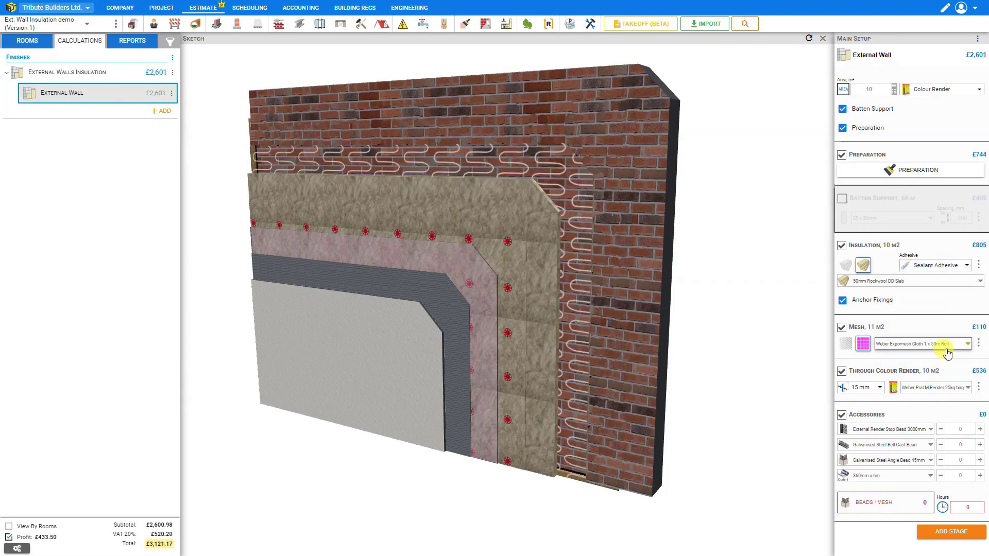
{"action": "left_click", "coordinate": [947, 266]}
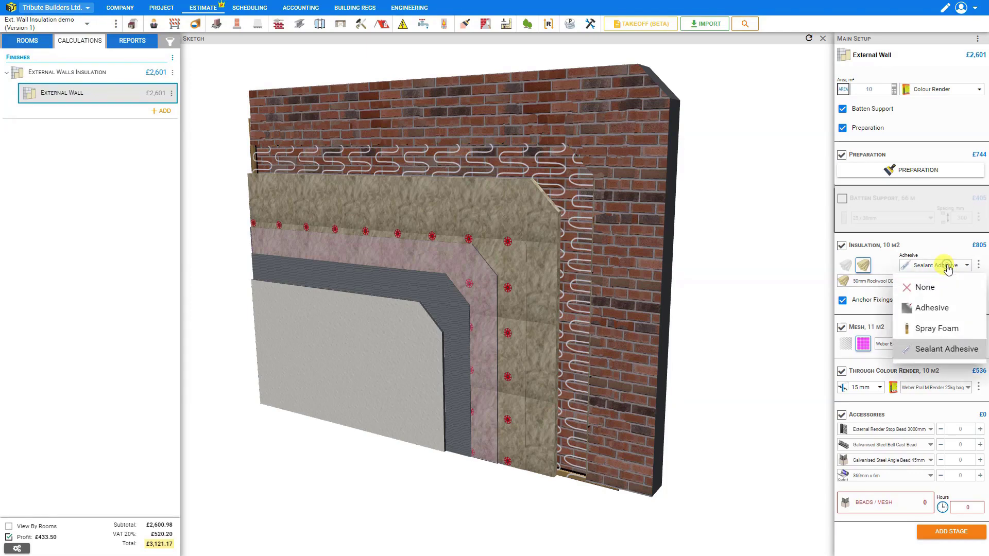
{"action": "left_click", "coordinate": [938, 308]}
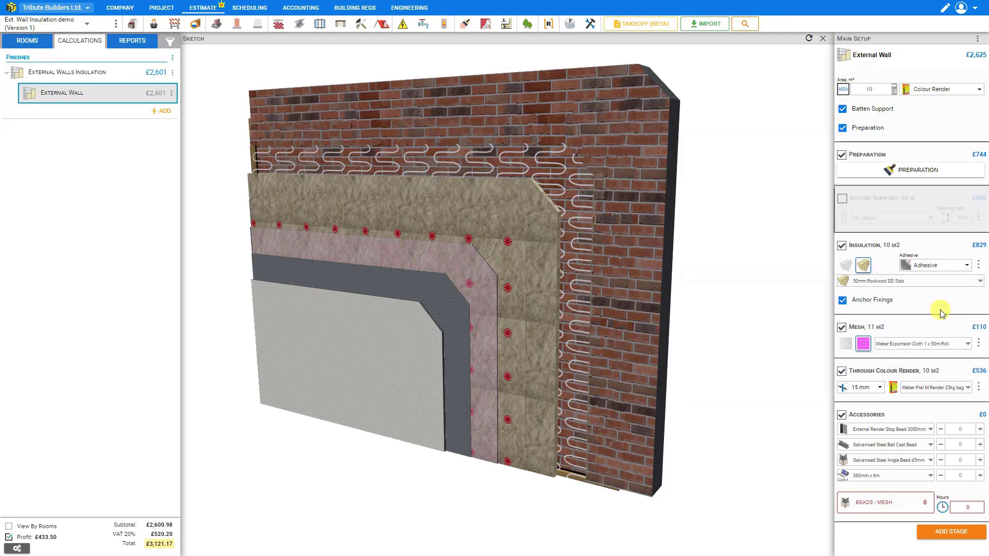
Switch Anchor Fixings off and on again, and examine the insulation's anchor quantity, anchor type, adhesive coverage and adhesive product settings
{"action": "left_click", "coordinate": [843, 301]}
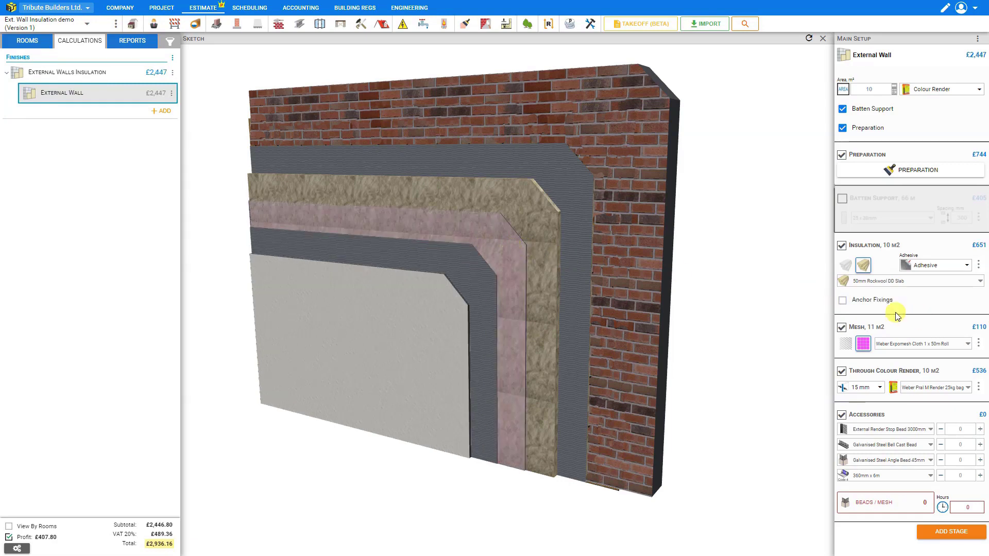
{"action": "left_click", "coordinate": [845, 303]}
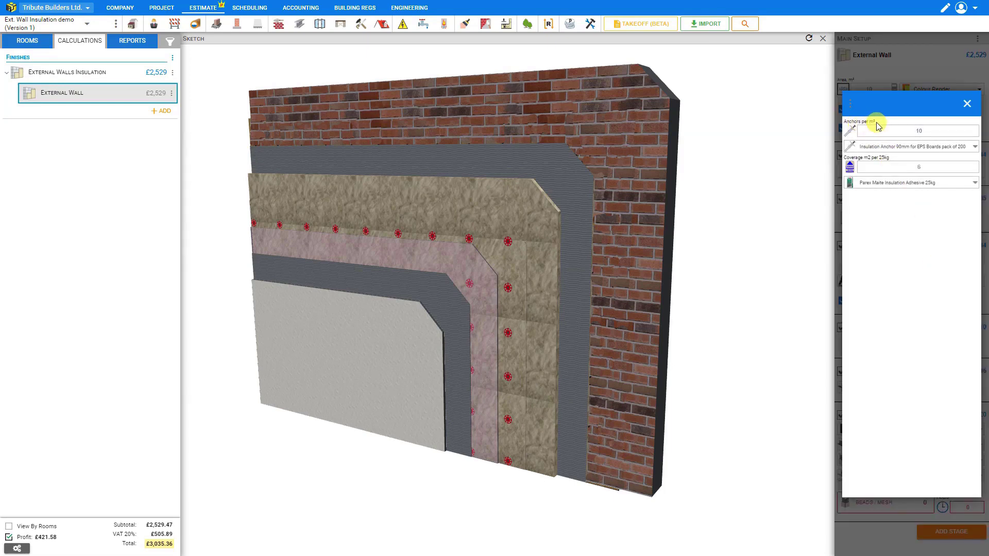
{"action": "left_click", "coordinate": [924, 131]}
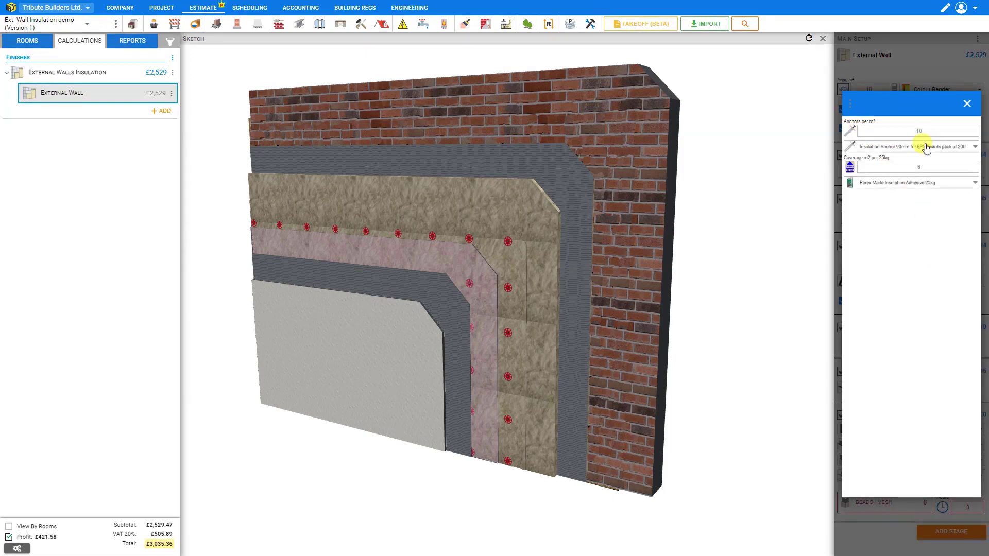
{"action": "left_click", "coordinate": [928, 148]}
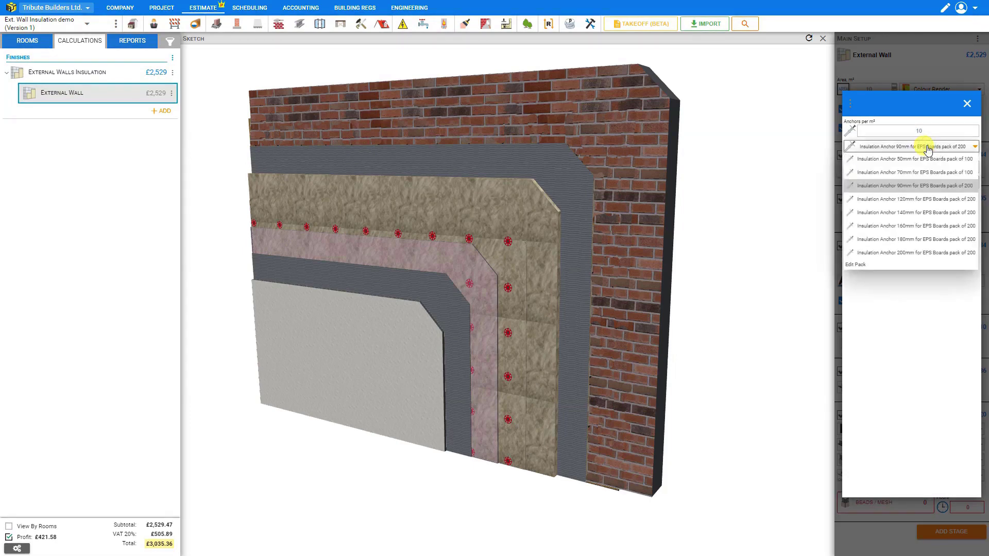
{"action": "left_click", "coordinate": [927, 149]}
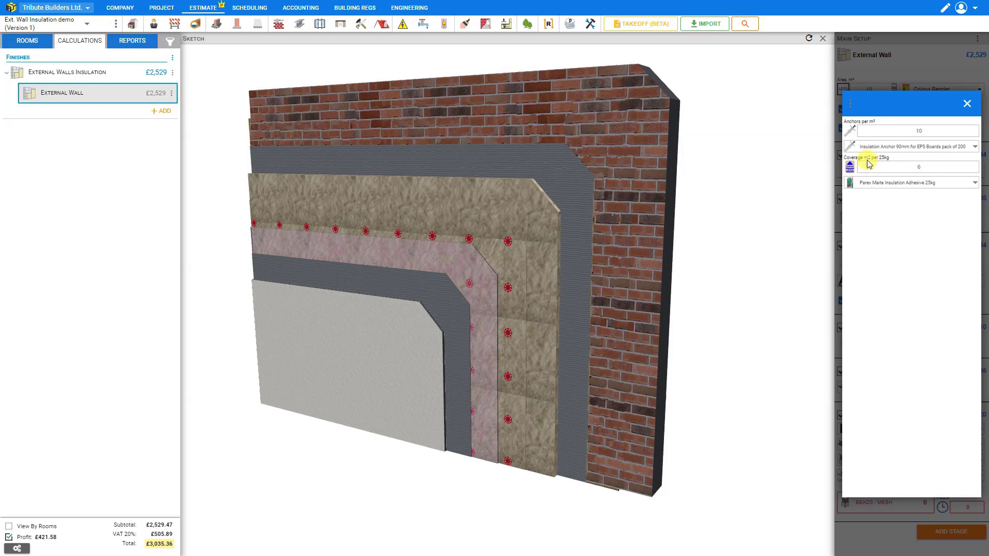
{"action": "double_click", "coordinate": [925, 167]}
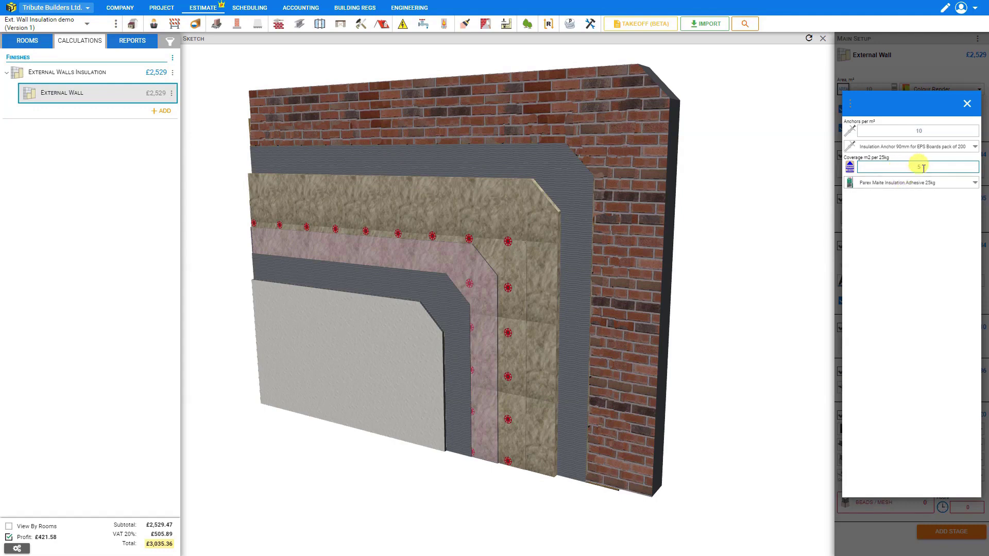
{"action": "left_click", "coordinate": [915, 188]}
{"action": "left_click", "coordinate": [916, 187]}
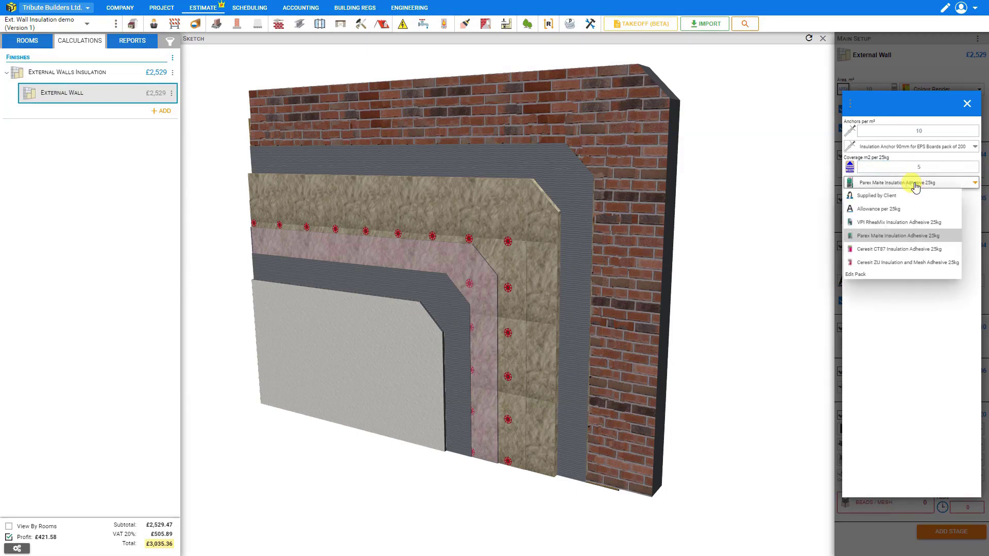
{"action": "left_click", "coordinate": [968, 104]}
{"action": "left_click", "coordinate": [843, 281]}
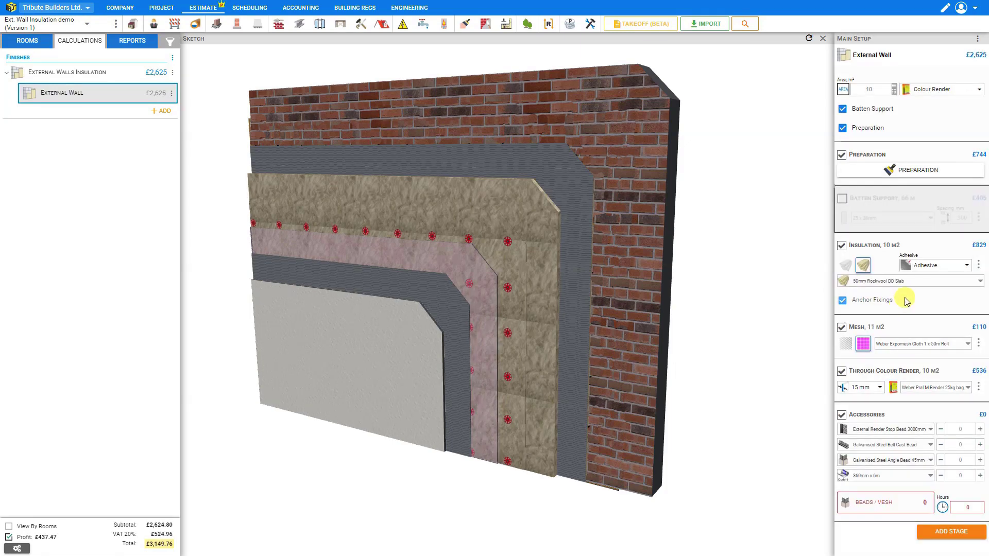
Try Supplied by Client as the insulation material and close the enlarged sketch to read the description
{"action": "left_click", "coordinate": [912, 282]}
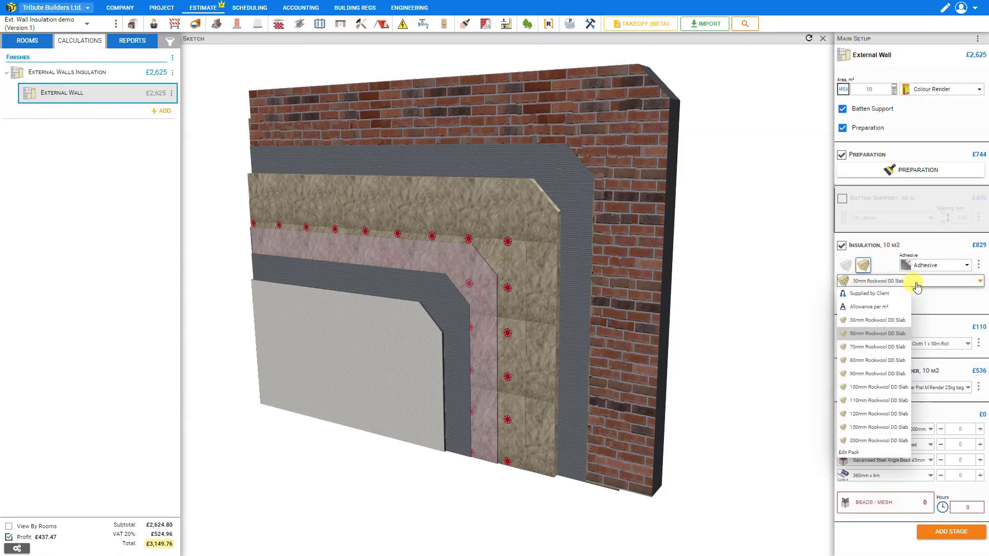
{"action": "left_click", "coordinate": [882, 293]}
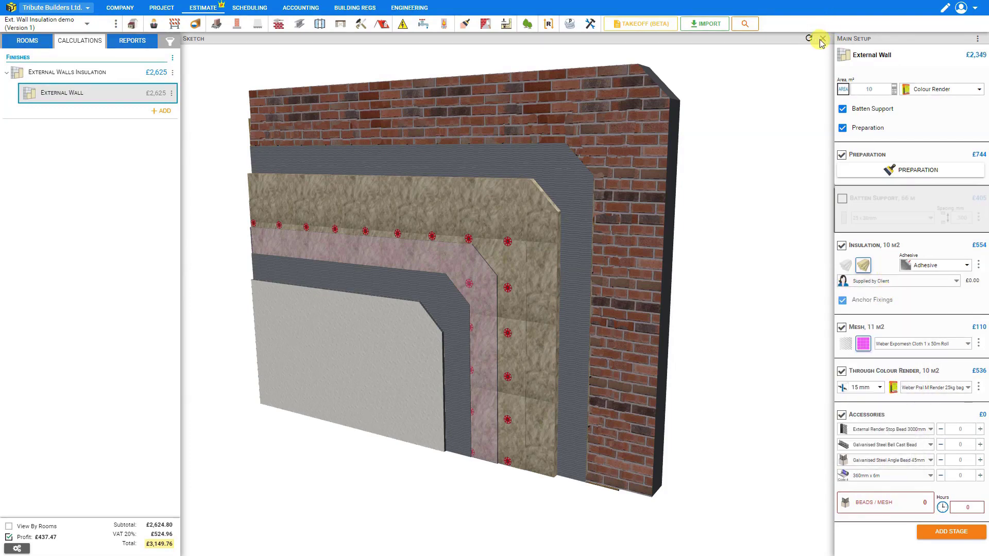
{"action": "left_click", "coordinate": [823, 40]}
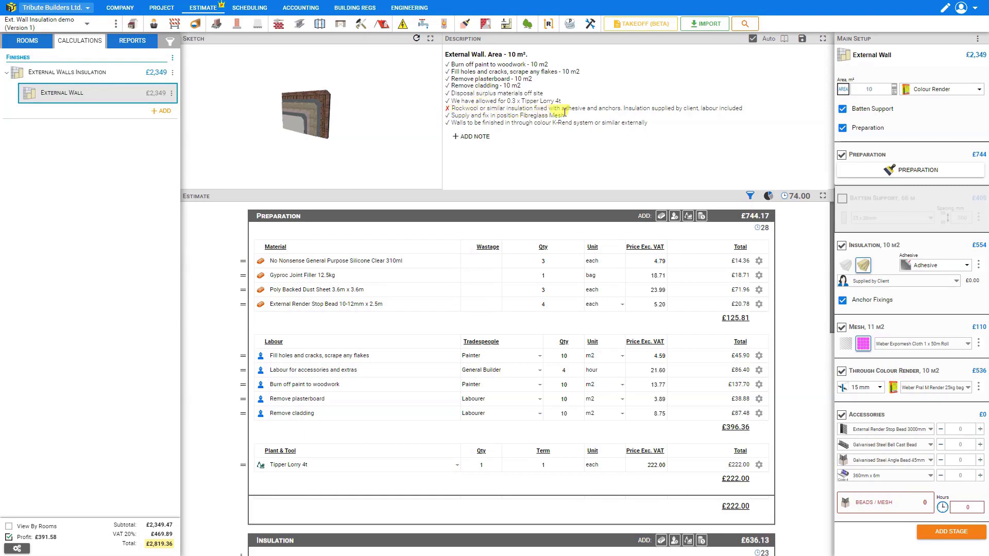
Set the insulation material to Allowance per m² at £15 excluding VAT
{"action": "left_click", "coordinate": [893, 285]}
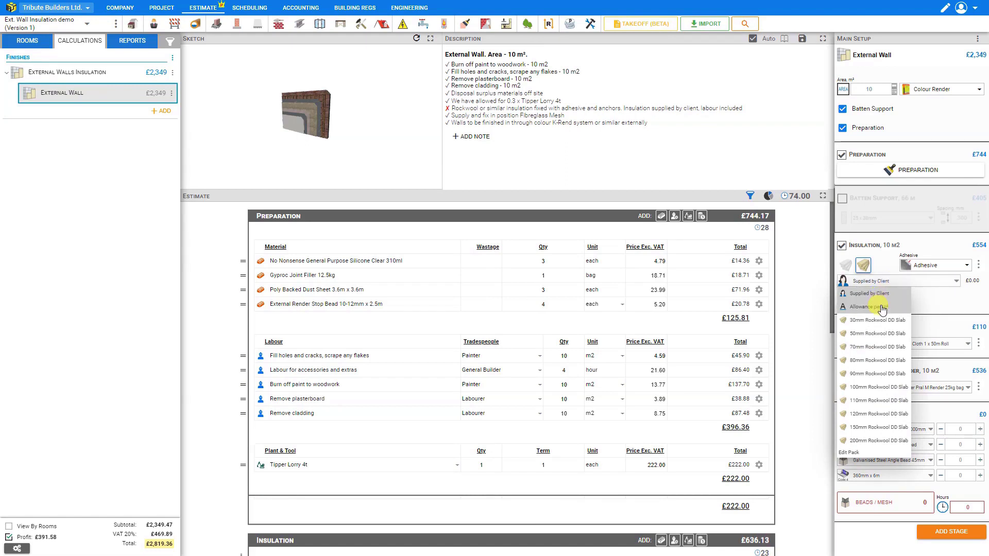
{"action": "left_click", "coordinate": [883, 309]}
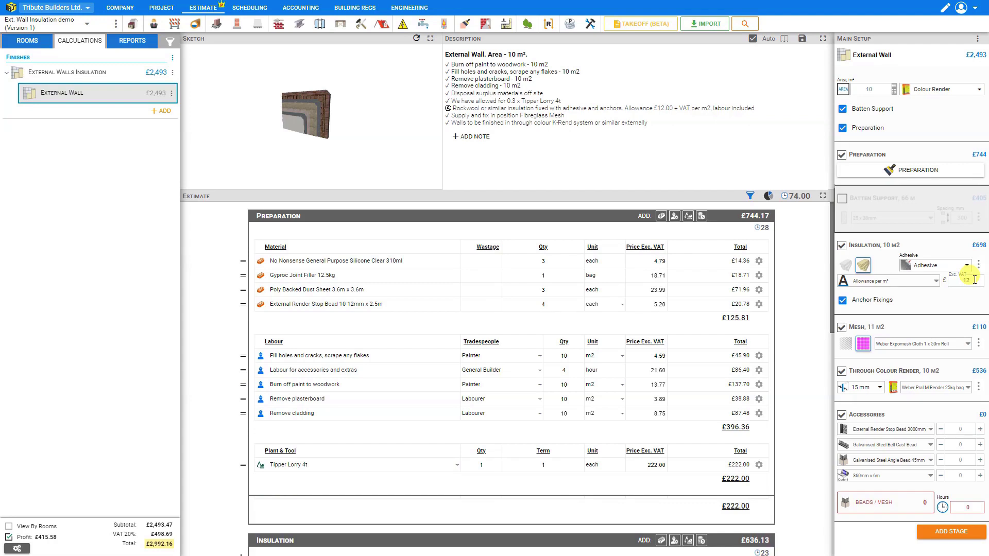
{"action": "left_click_drag", "start_coordinate": [974, 280], "coordinate": [964, 282]}
{"action": "type", "text": "15"}
{"action": "left_click", "coordinate": [940, 304]}
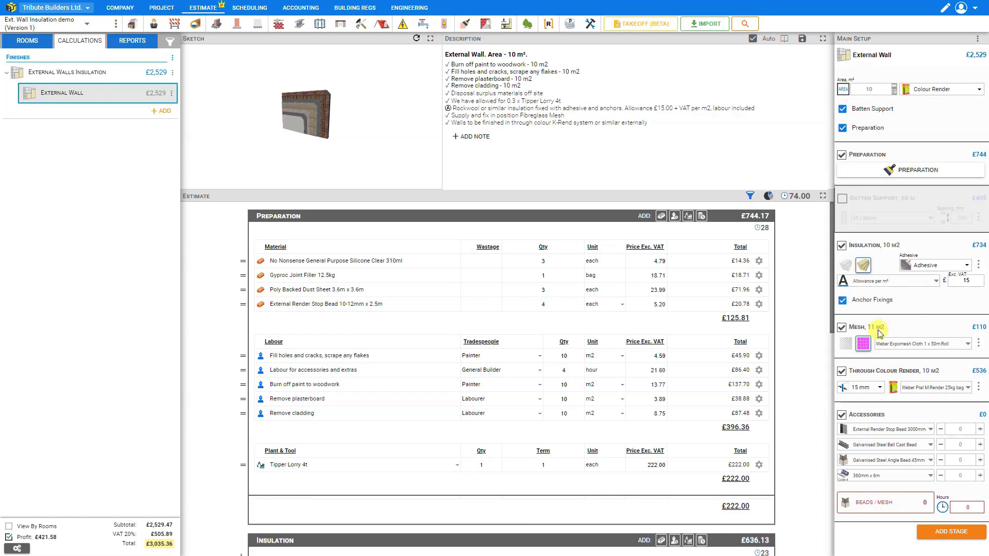
Try Metal Lath as the mesh type with the sketch enlarged, and return to Fibreglass Mesh with Weber Expomesh Cloth 1 x 50m Roll
{"action": "left_click", "coordinate": [847, 347]}
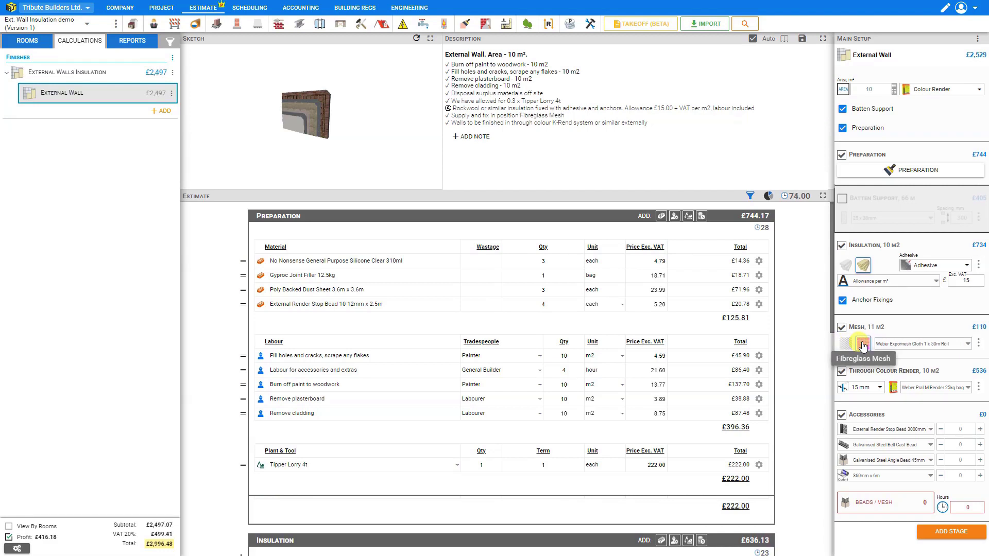
{"action": "left_click", "coordinate": [864, 345]}
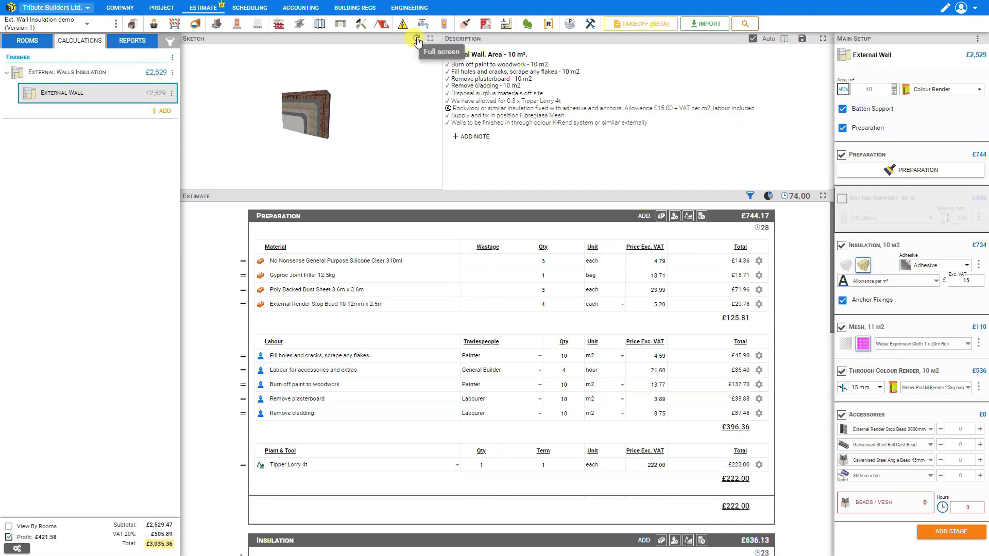
{"action": "left_click", "coordinate": [431, 39]}
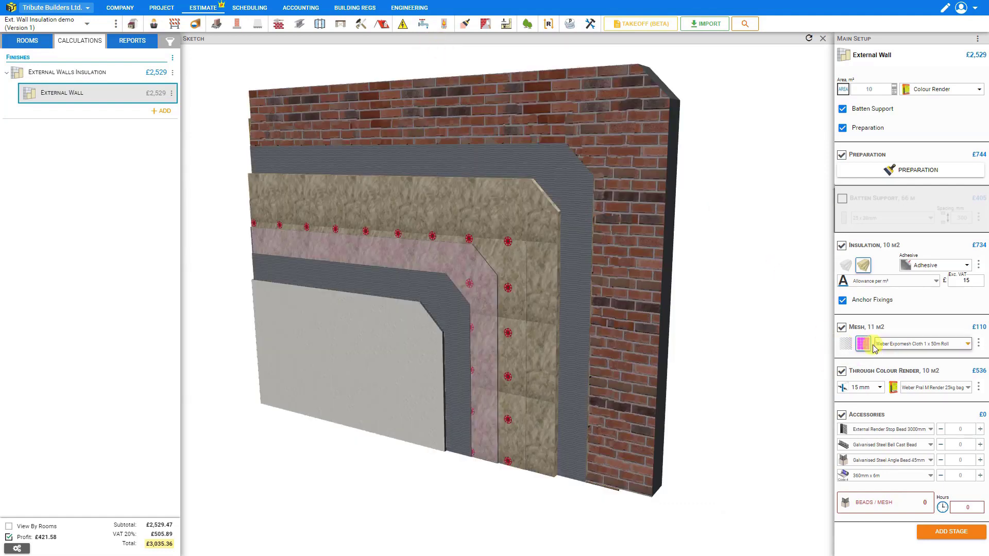
{"action": "left_click", "coordinate": [848, 343]}
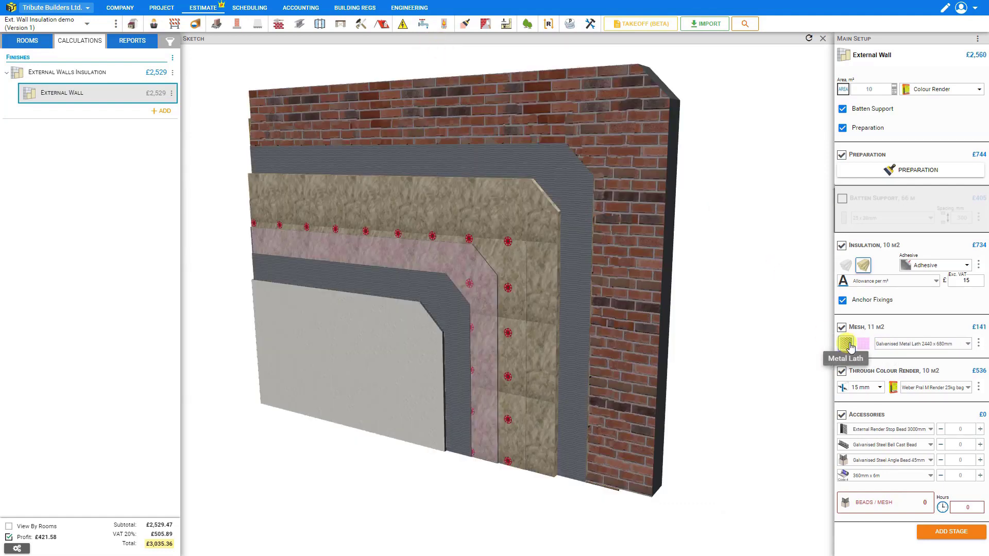
{"action": "left_click", "coordinate": [869, 348]}
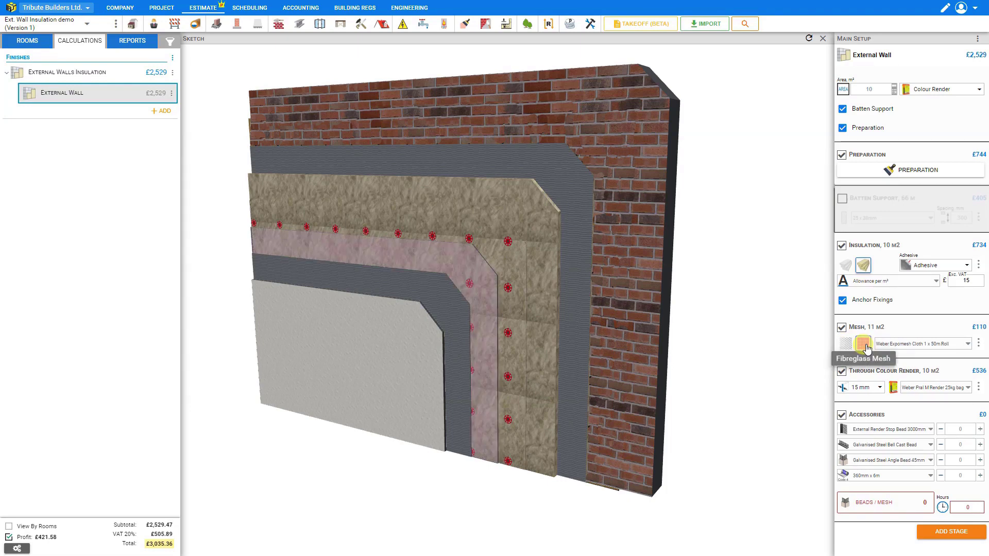
{"action": "left_click", "coordinate": [913, 346]}
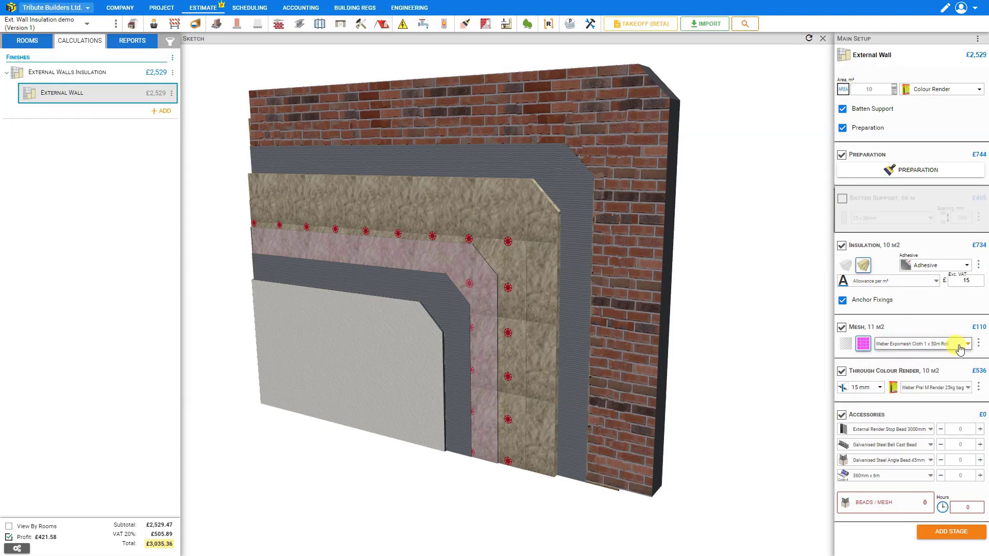
Examine the mesh stage's overlap percentage setting and close it
{"action": "left_click", "coordinate": [979, 344]}
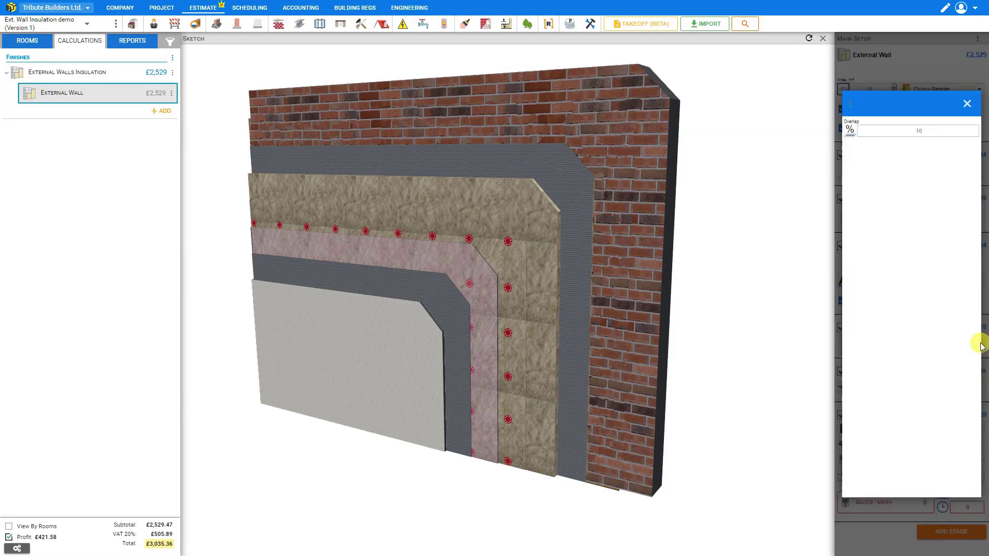
{"action": "left_click", "coordinate": [926, 132]}
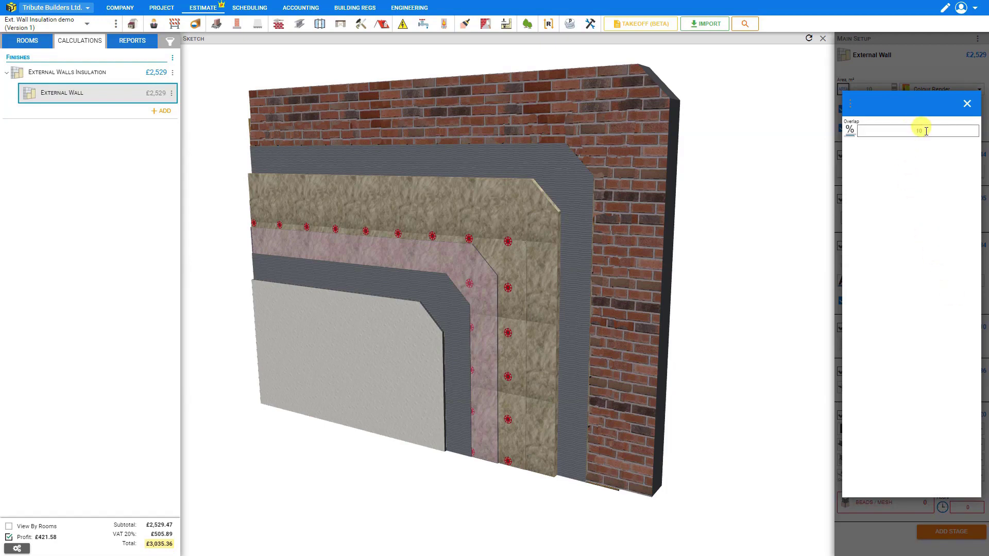
{"action": "double_click", "coordinate": [917, 130]}
{"action": "left_click", "coordinate": [967, 103]}
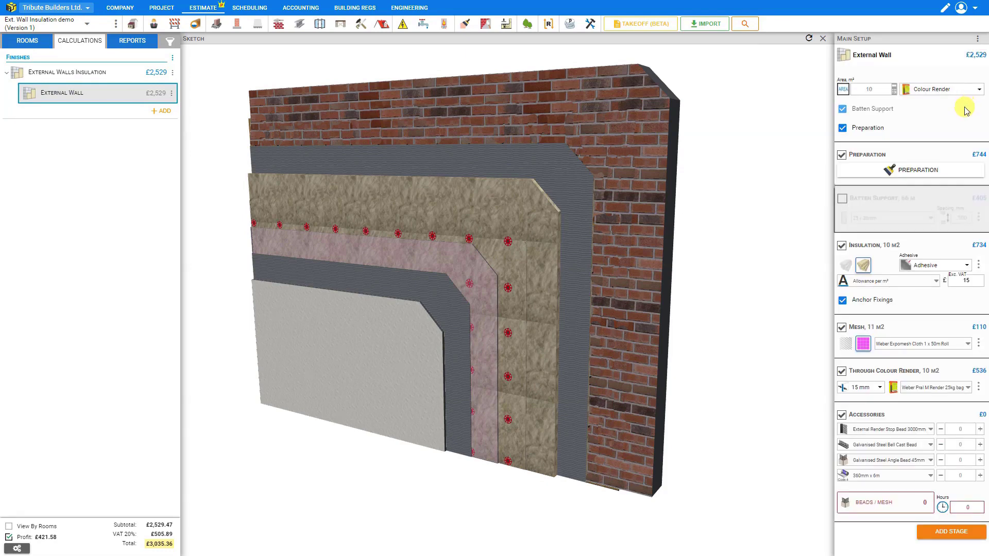
Keep the through colour render thickness at 15 mm and examine the available render products and the Coloured Render material pack
{"action": "left_click", "coordinate": [880, 387]}
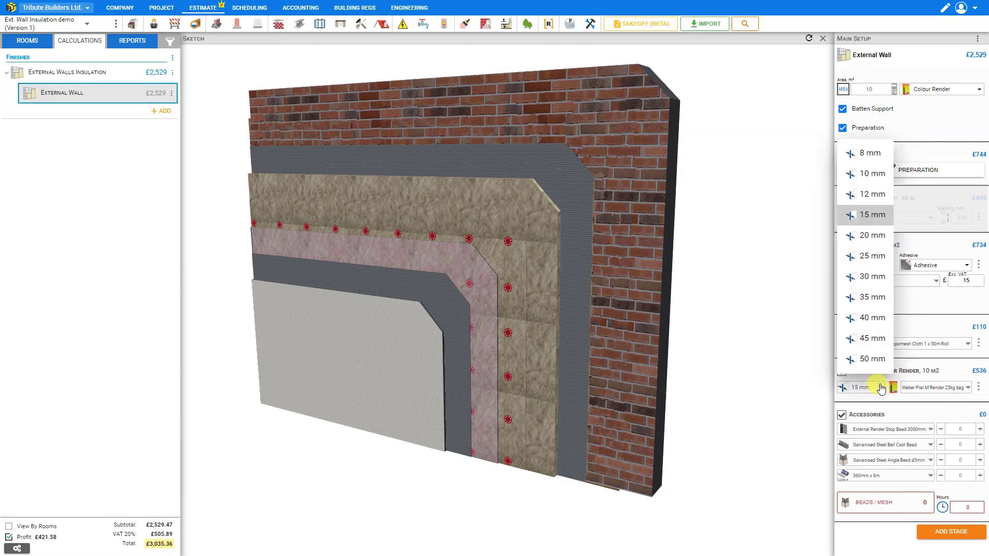
{"action": "left_click", "coordinate": [869, 215]}
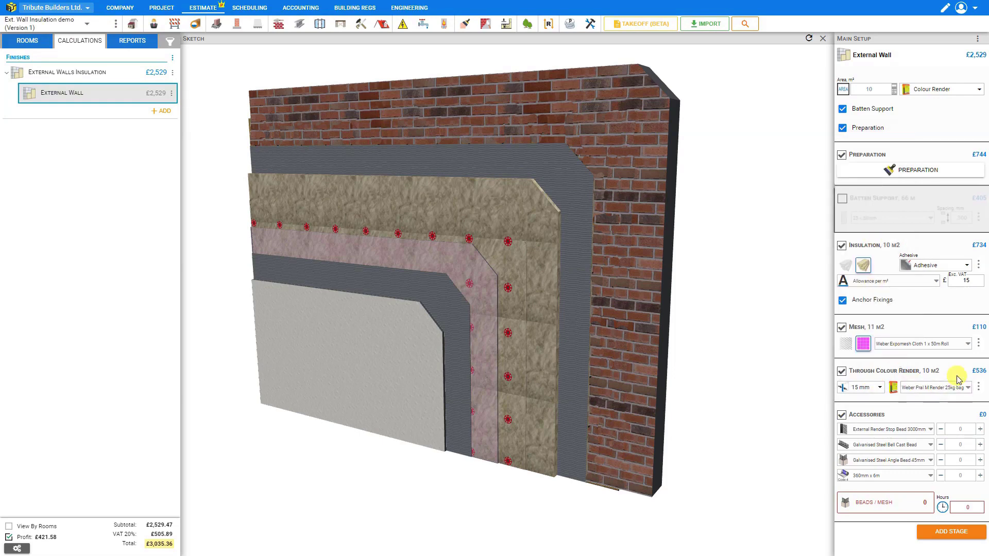
{"action": "left_click", "coordinate": [967, 390]}
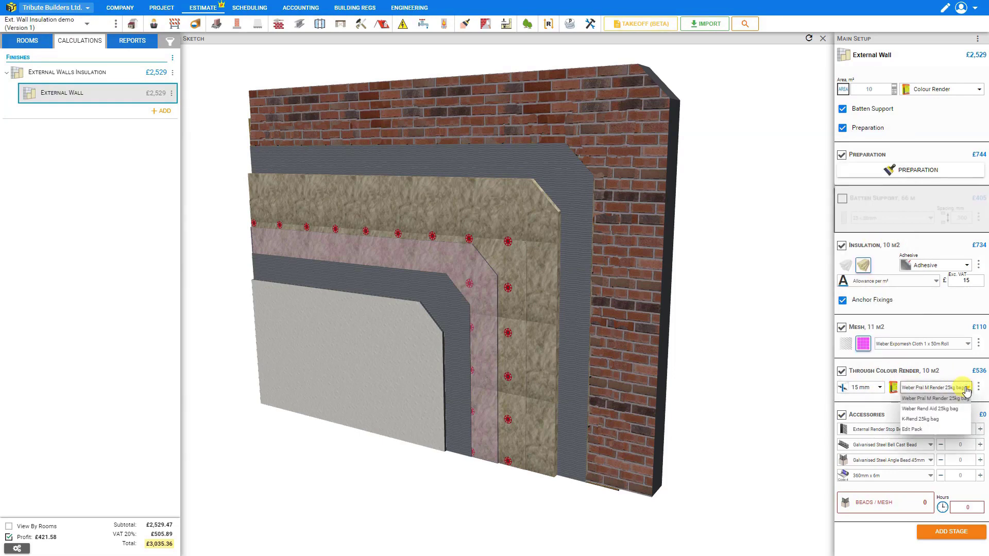
{"action": "left_click", "coordinate": [917, 432]}
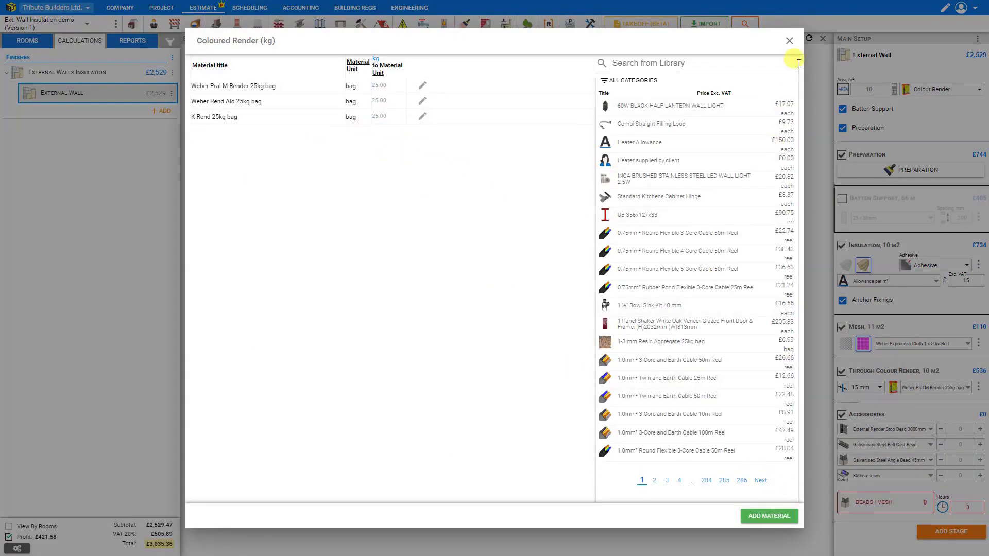
{"action": "left_click", "coordinate": [790, 40]}
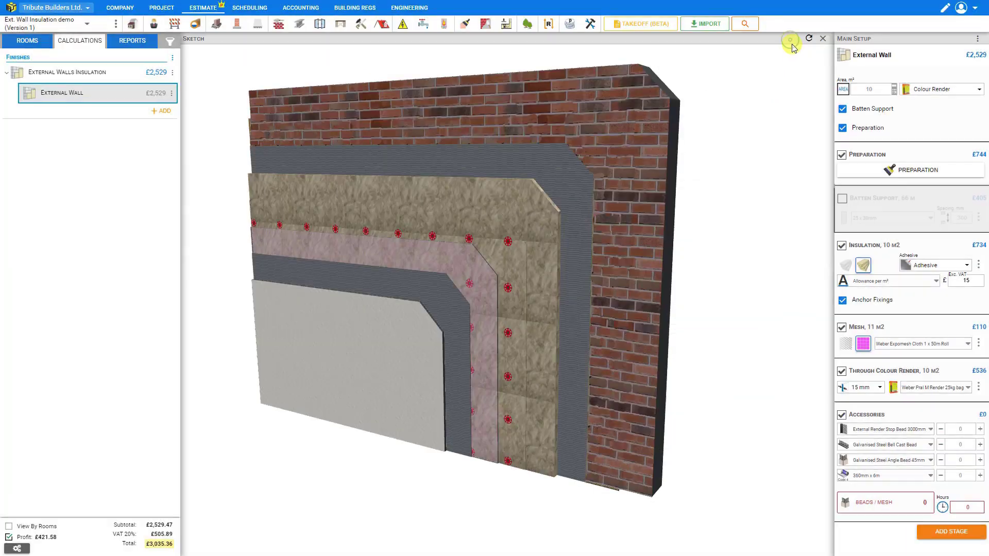
Examine the through colour render's coverage setting in kg per m² and close it
{"action": "left_click", "coordinate": [978, 387]}
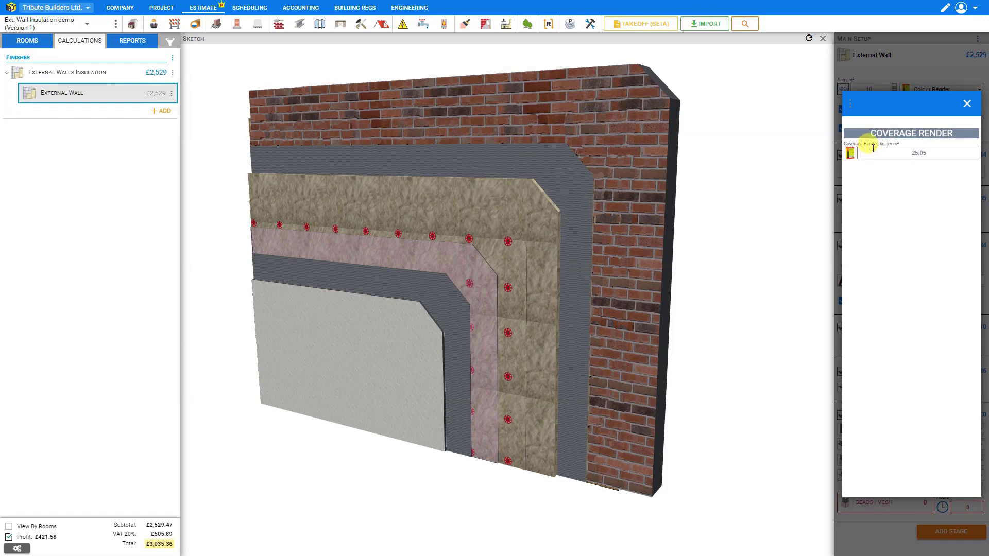
{"action": "left_click", "coordinate": [921, 153]}
{"action": "left_click", "coordinate": [966, 103]}
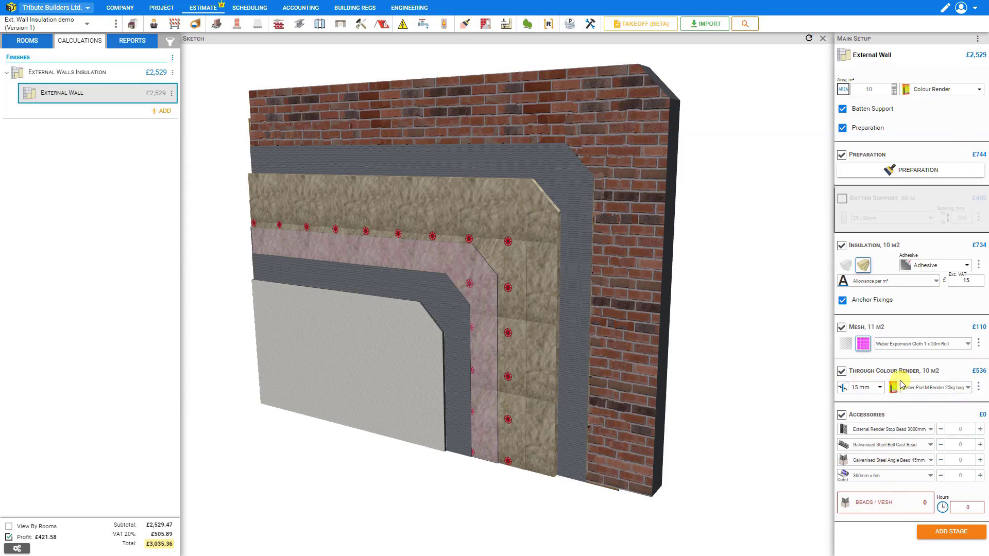
Try Cement Render as the wall finish and check the sand cement render's cement sand ratio options
{"action": "left_click", "coordinate": [948, 91]}
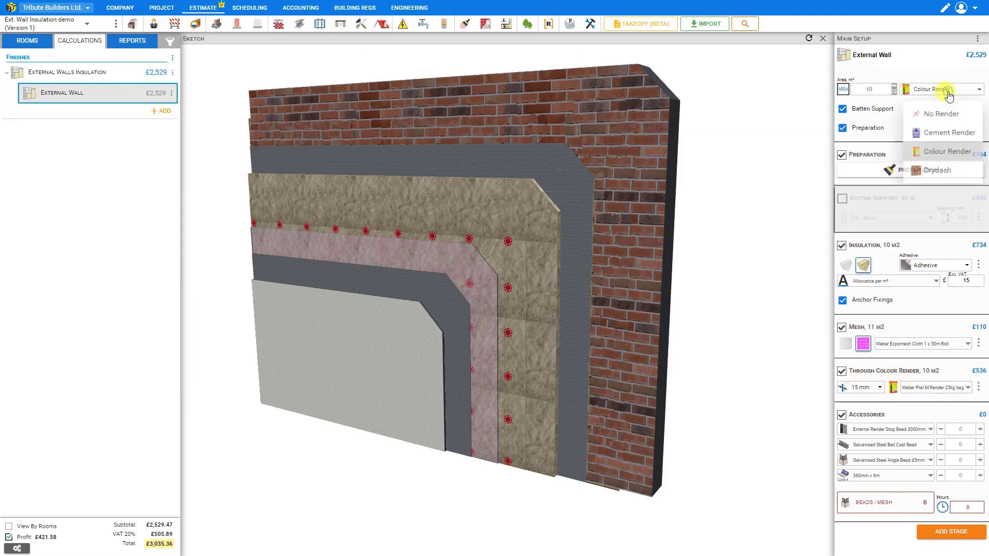
{"action": "left_click", "coordinate": [946, 132]}
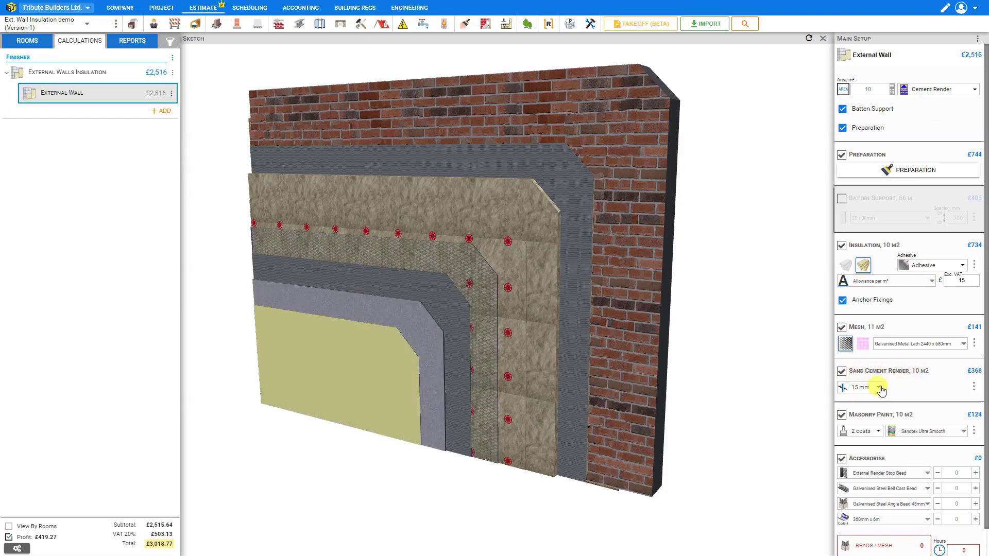
{"action": "left_click", "coordinate": [975, 386]}
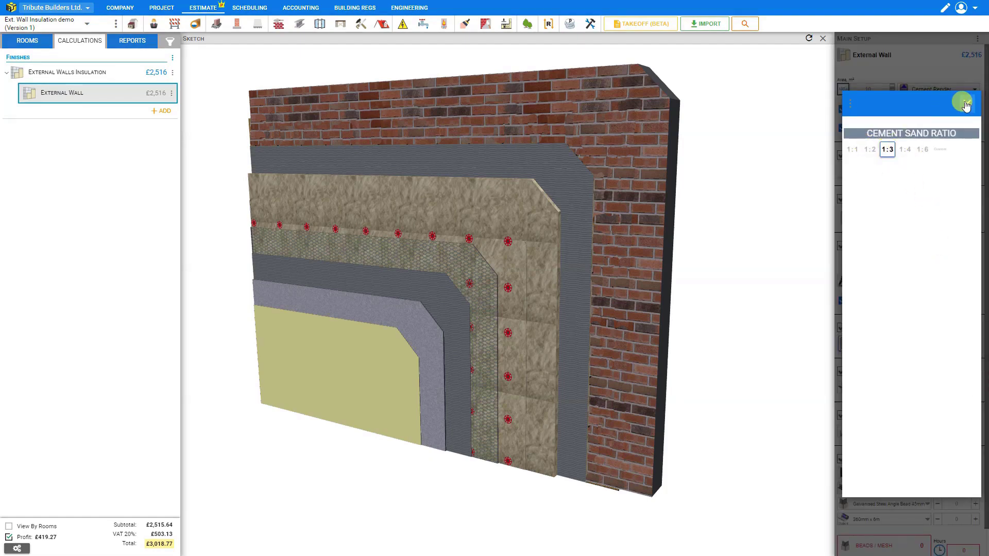
{"action": "left_click", "coordinate": [967, 103]}
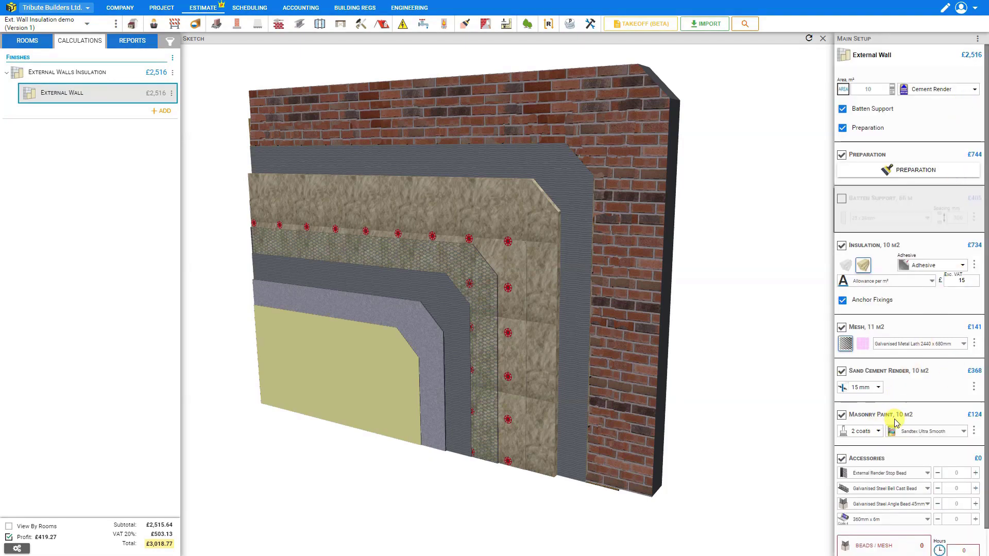
Examine the masonry paint's coat options, paint products, and paint and stabiliser coverage settings
{"action": "left_click", "coordinate": [879, 433]}
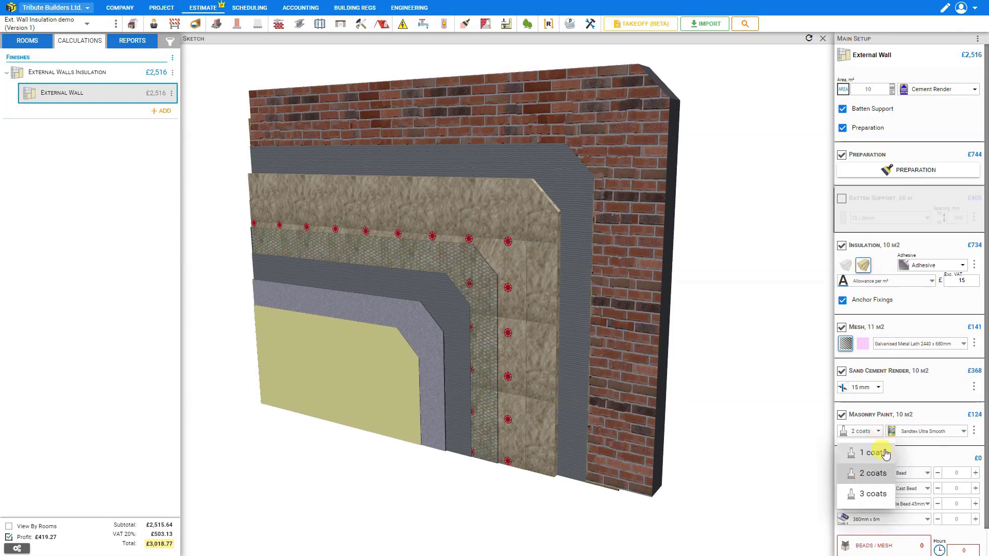
{"action": "left_click", "coordinate": [941, 434]}
{"action": "left_click", "coordinate": [941, 434]}
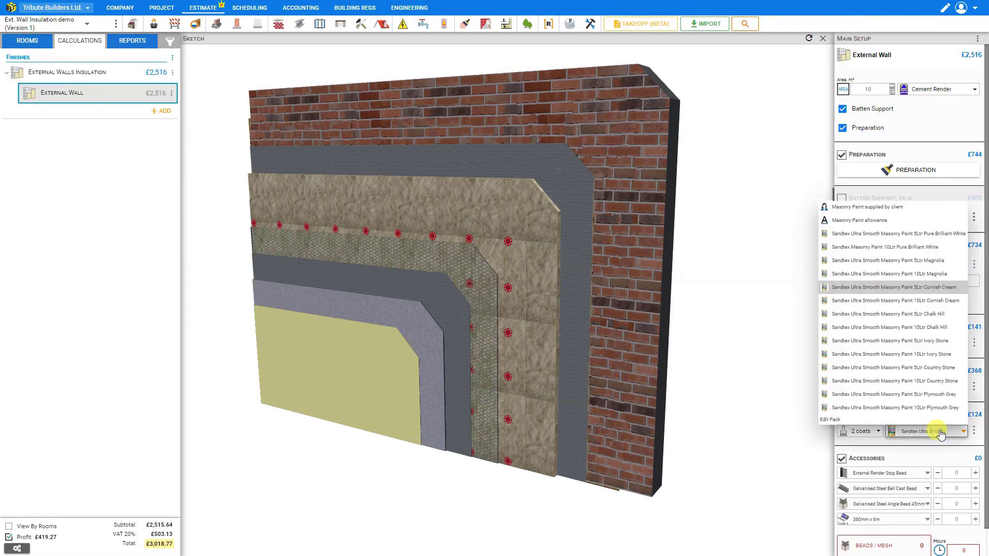
{"action": "left_click", "coordinate": [976, 437]}
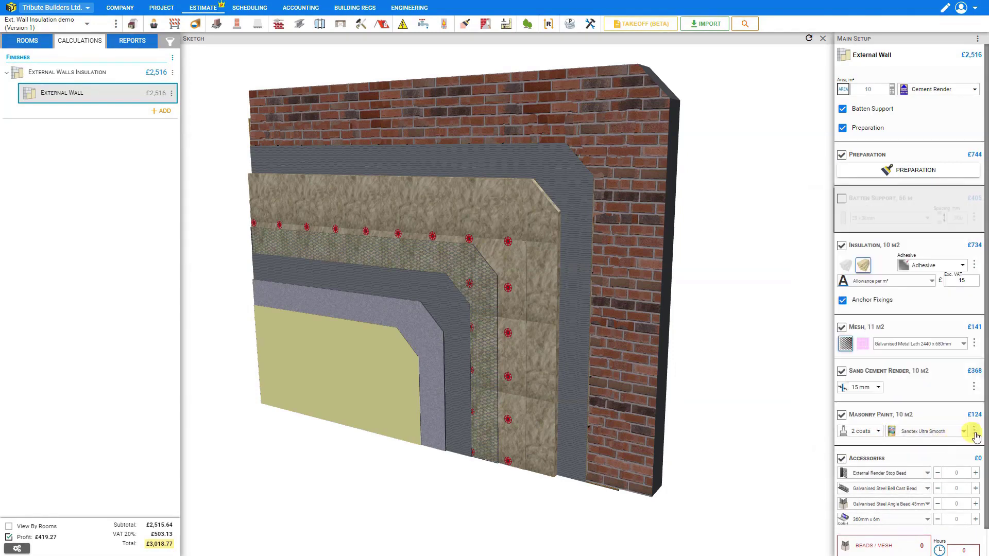
{"action": "left_click", "coordinate": [974, 432]}
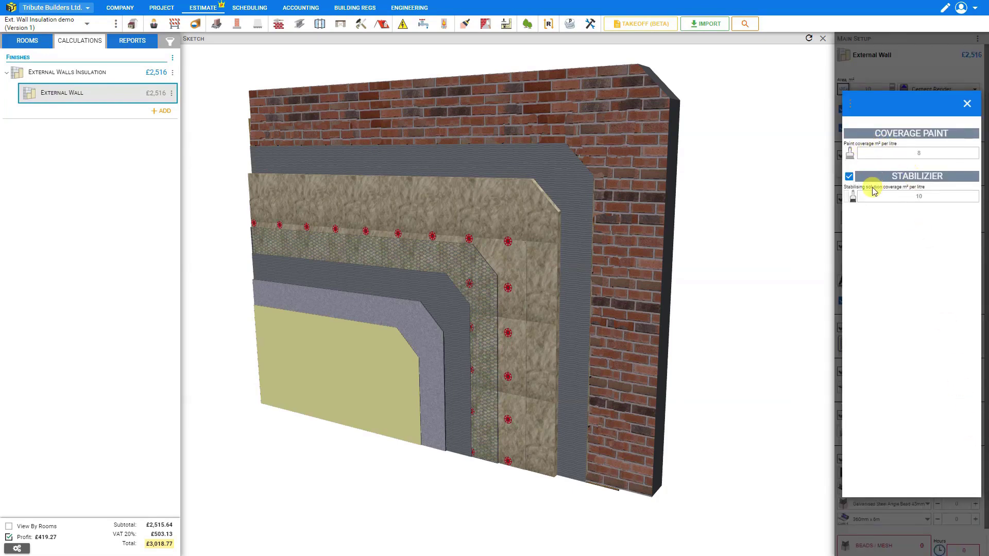
{"action": "left_click", "coordinate": [967, 103]}
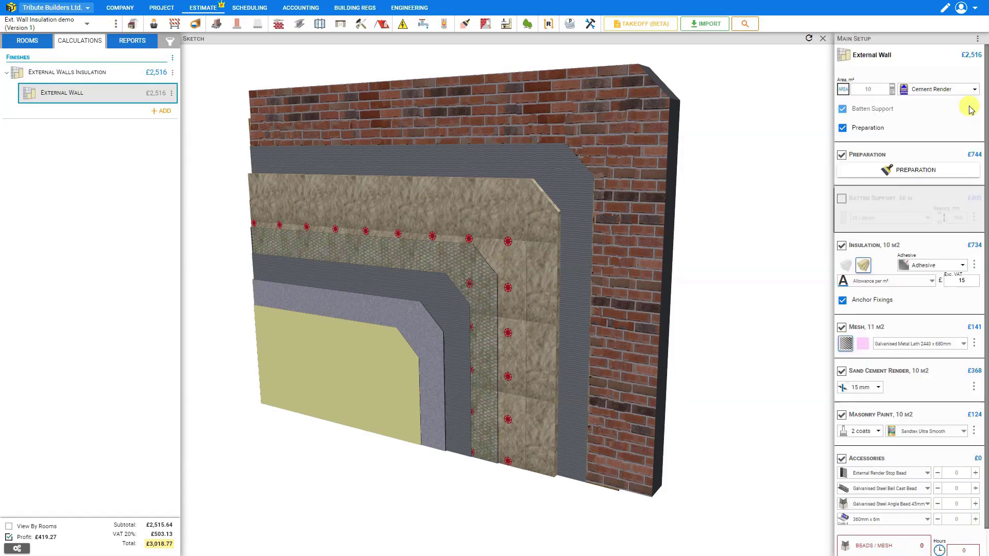
Try Drydash as the wall finish and check its thickness options, cement sand ratio and pebble coverage settings
{"action": "left_click", "coordinate": [936, 89]}
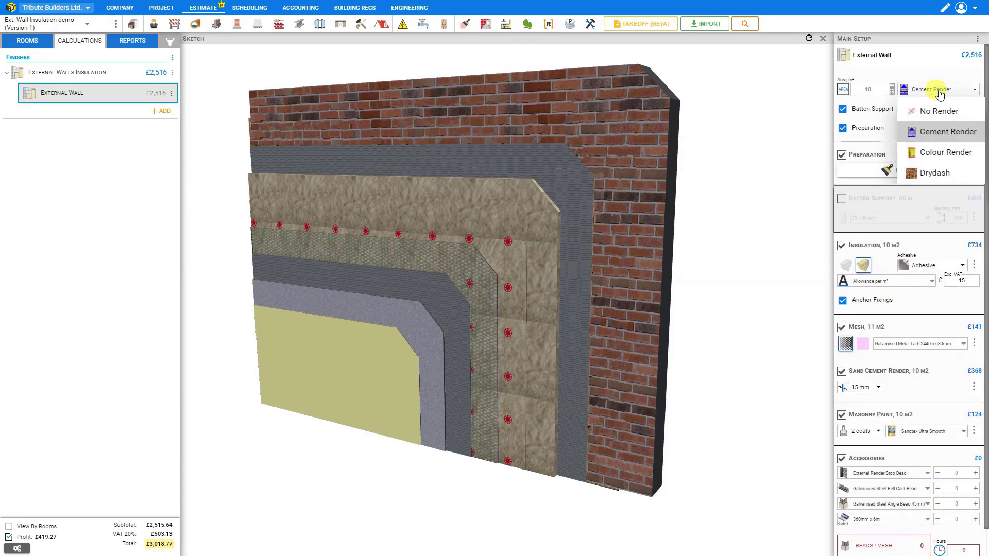
{"action": "left_click", "coordinate": [937, 174]}
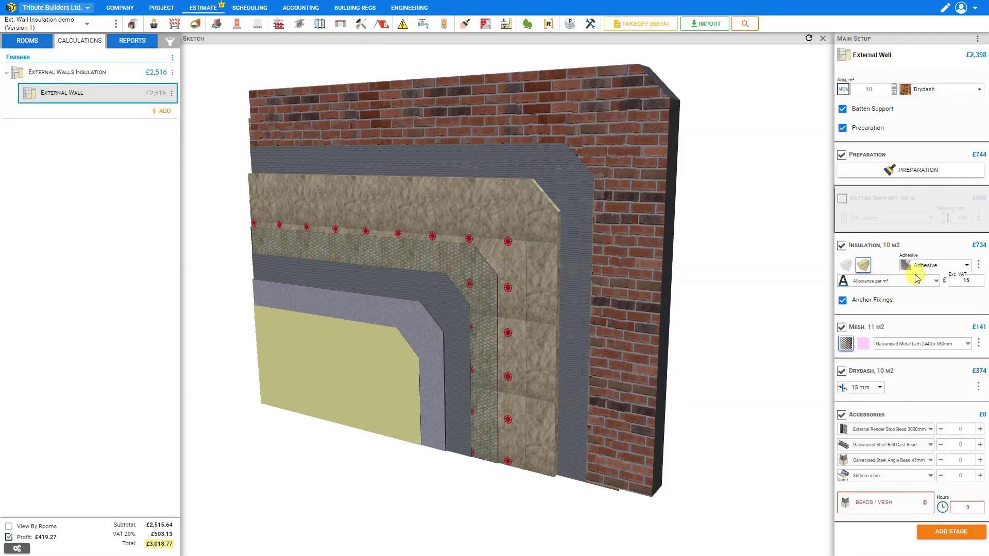
{"action": "left_click", "coordinate": [881, 388]}
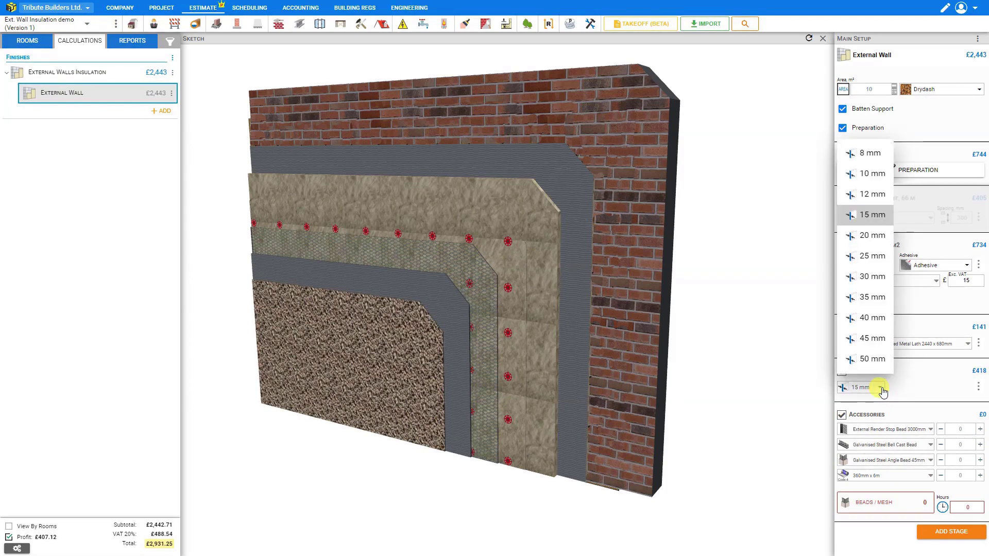
{"action": "left_click", "coordinate": [961, 393]}
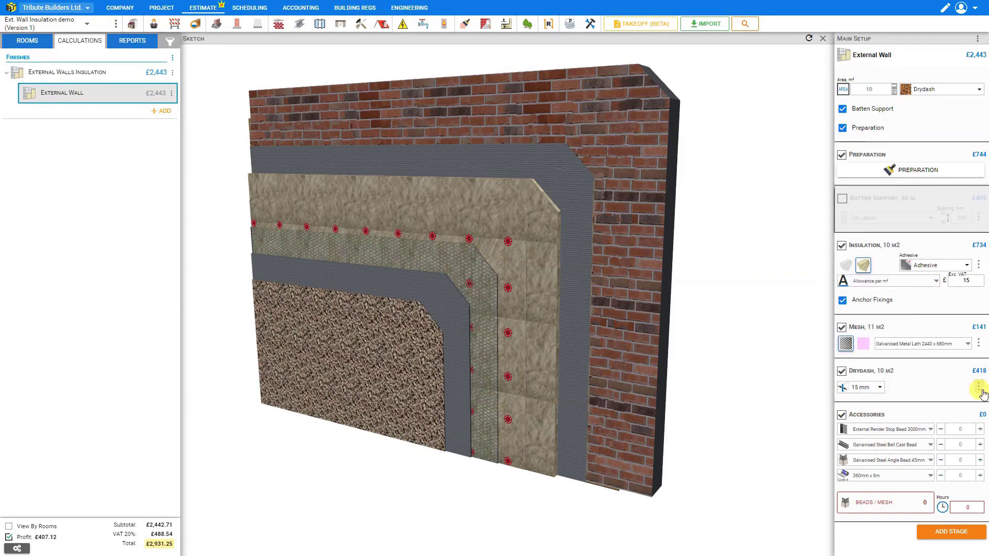
{"action": "left_click", "coordinate": [978, 387]}
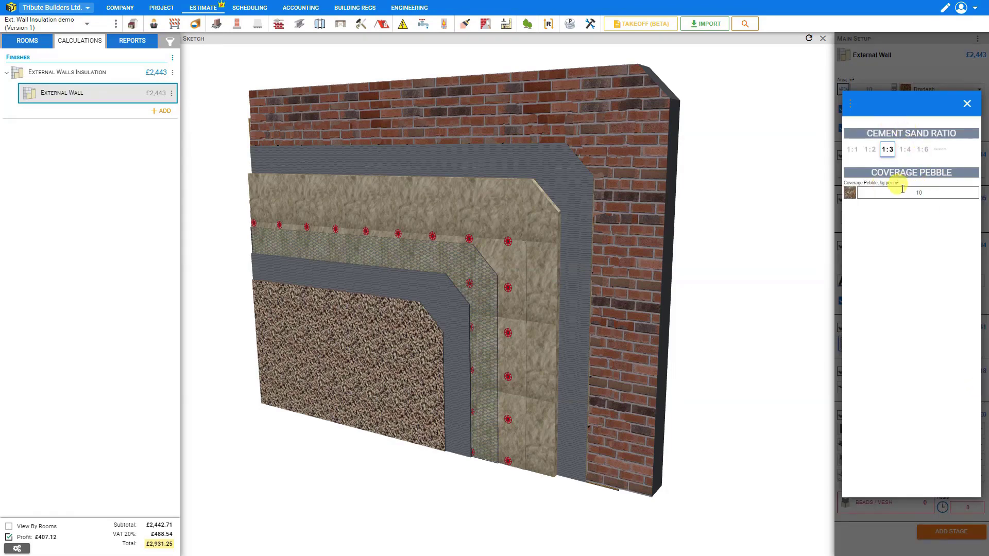
{"action": "left_click", "coordinate": [968, 104]}
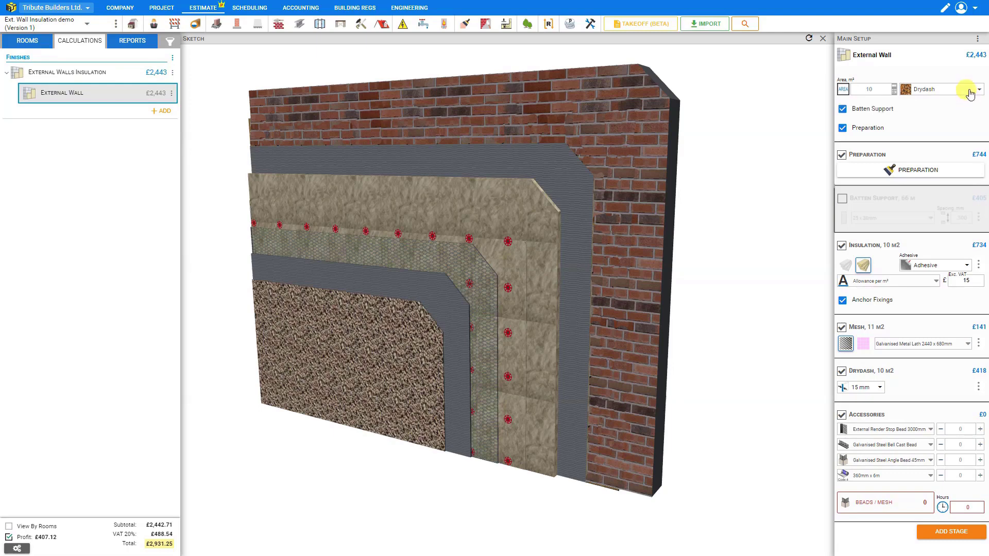
Return the wall finish to Colour Render and close the enlarged sketch to show the description and estimate
{"action": "left_click", "coordinate": [966, 90]}
{"action": "left_click", "coordinate": [940, 153]}
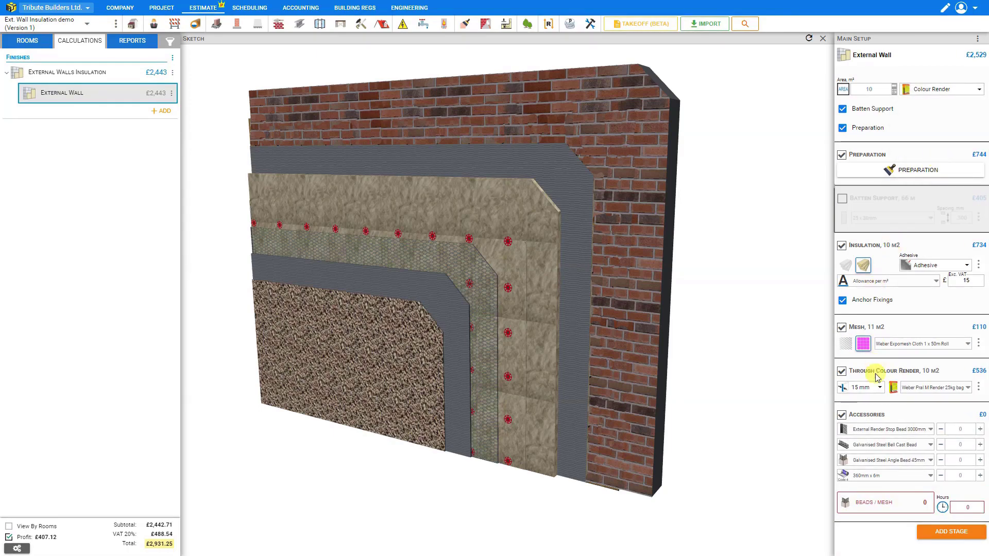
{"action": "left_click", "coordinate": [824, 41]}
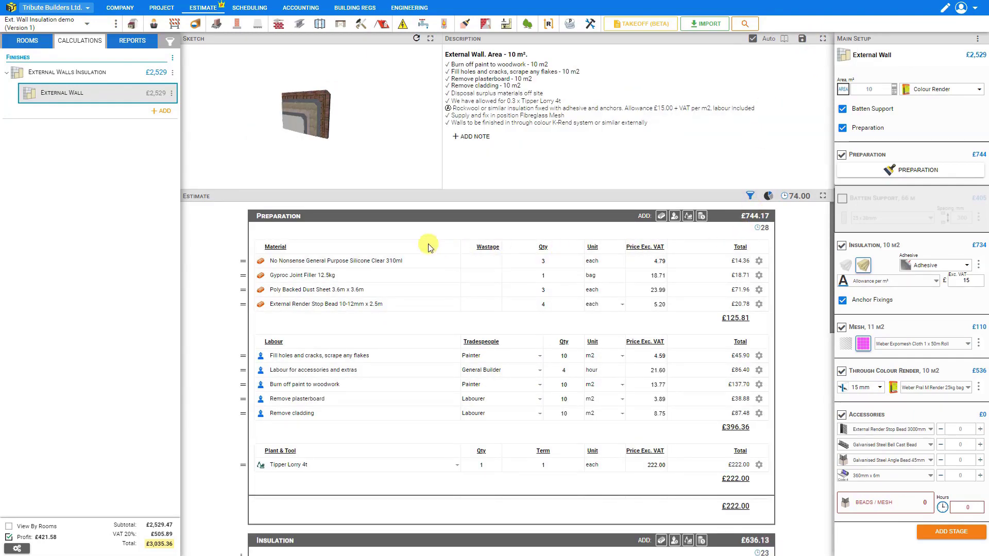
Add 5 External Render Stop Bead 3000mm and 3 Galvanised Steel Angle Bead 45mm x 3m to the accessories
{"action": "left_click", "coordinate": [930, 431]}
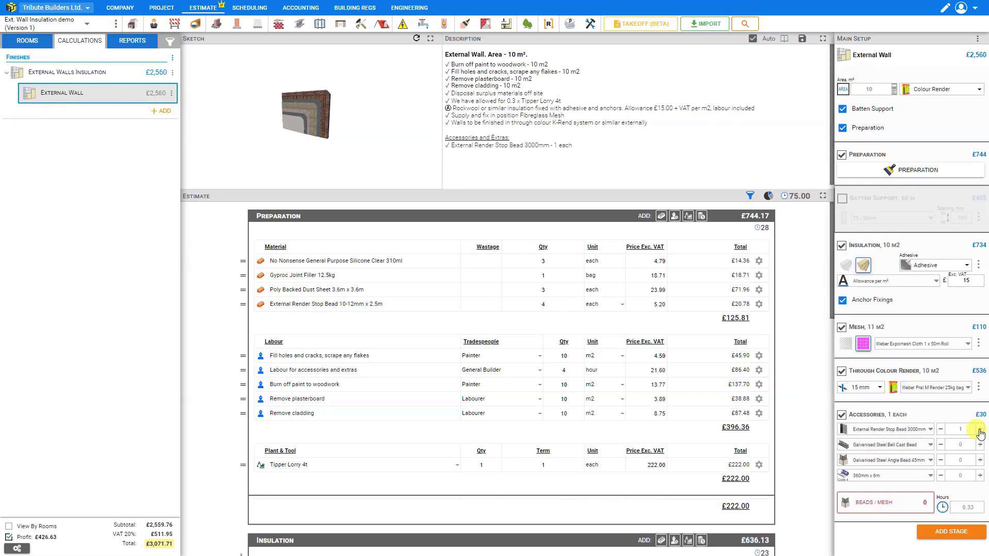
{"action": "left_click", "coordinate": [980, 430]}
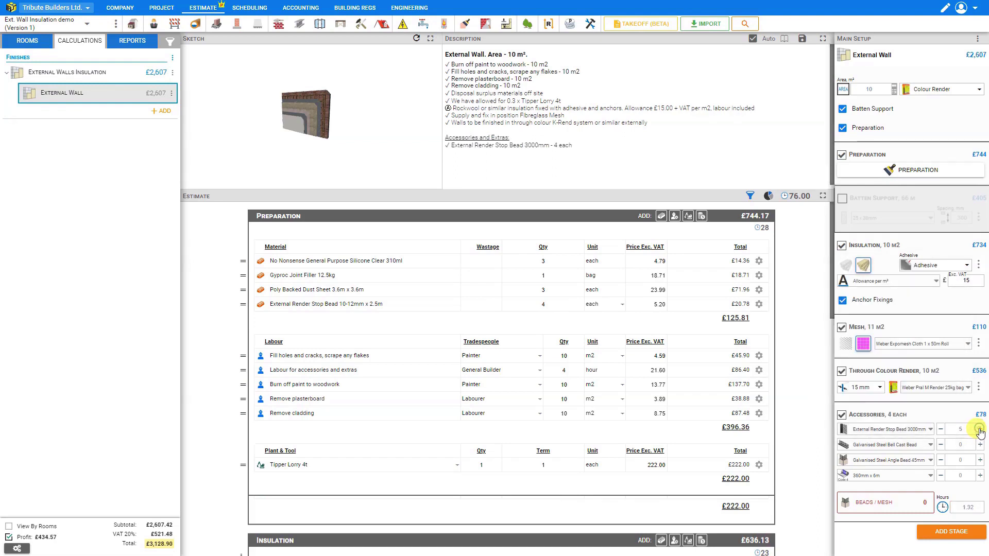
{"action": "left_click", "coordinate": [925, 448]}
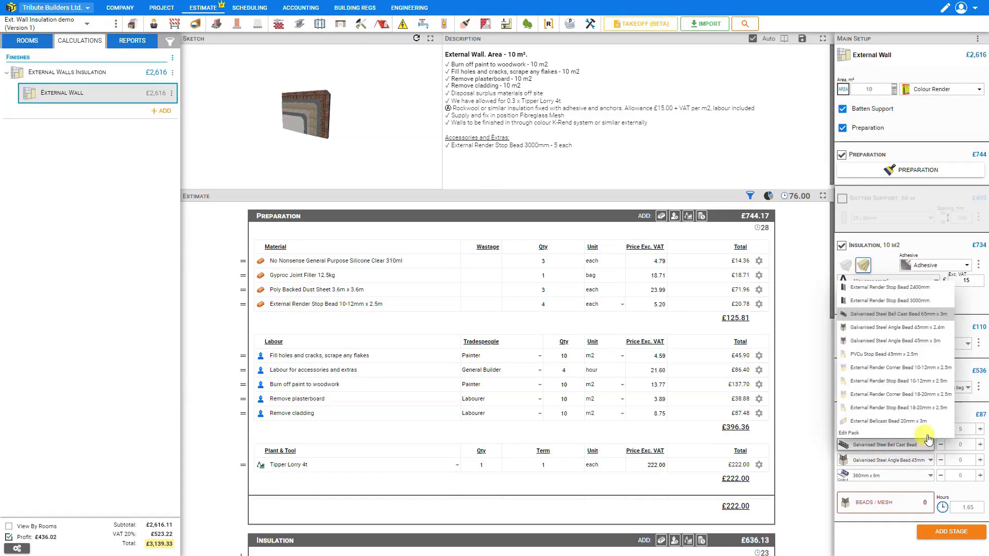
{"action": "left_click", "coordinate": [909, 342]}
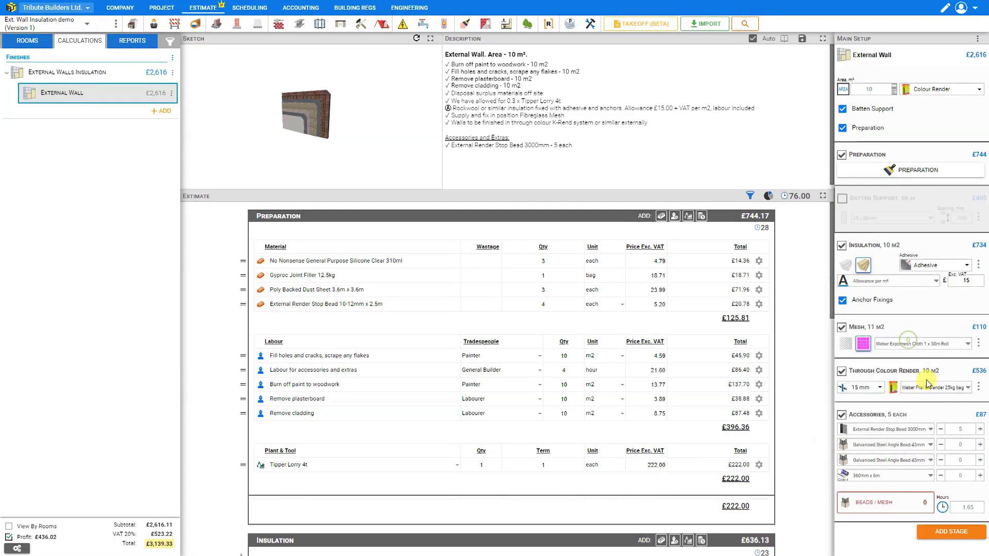
{"action": "left_click", "coordinate": [978, 445]}
{"action": "left_click", "coordinate": [977, 445]}
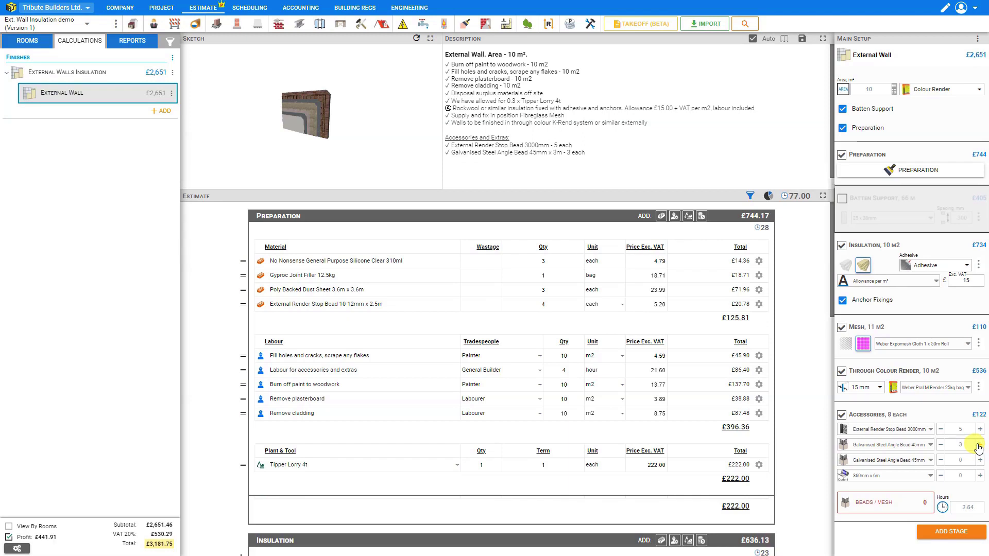
Add 2 Galvanised Steel Bell Cast Bead 65mm x 3m to the accessories and set the Code 4 item's size to 150mm x 3m
{"action": "left_click", "coordinate": [931, 461]}
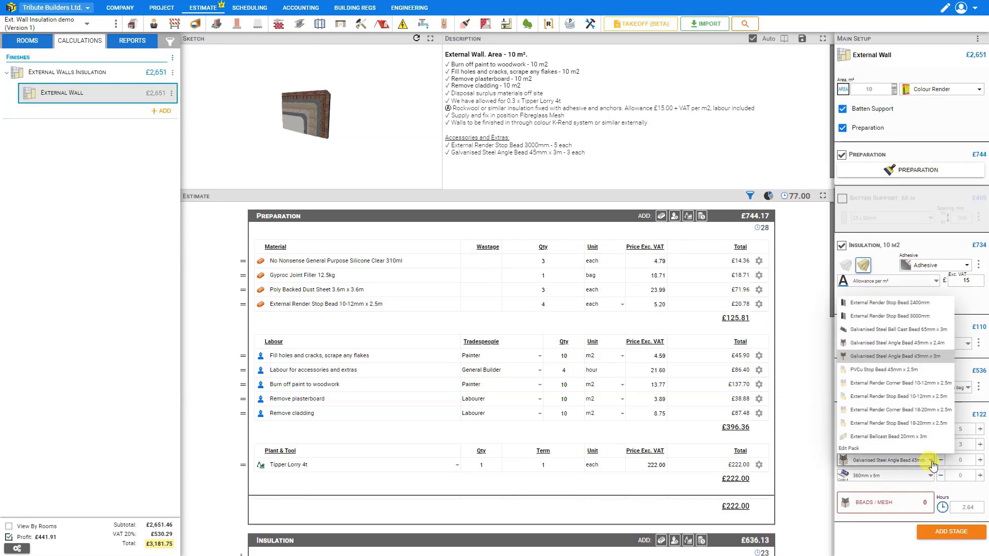
{"action": "left_click", "coordinate": [921, 330]}
{"action": "left_click", "coordinate": [980, 460]}
{"action": "left_click", "coordinate": [980, 460]}
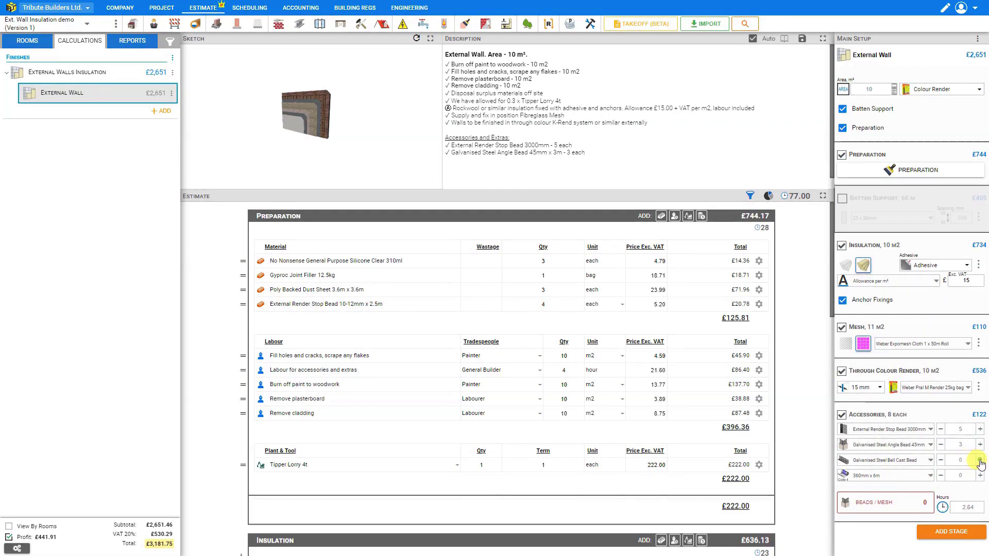
{"action": "left_click", "coordinate": [930, 475]}
{"action": "left_click", "coordinate": [922, 484]}
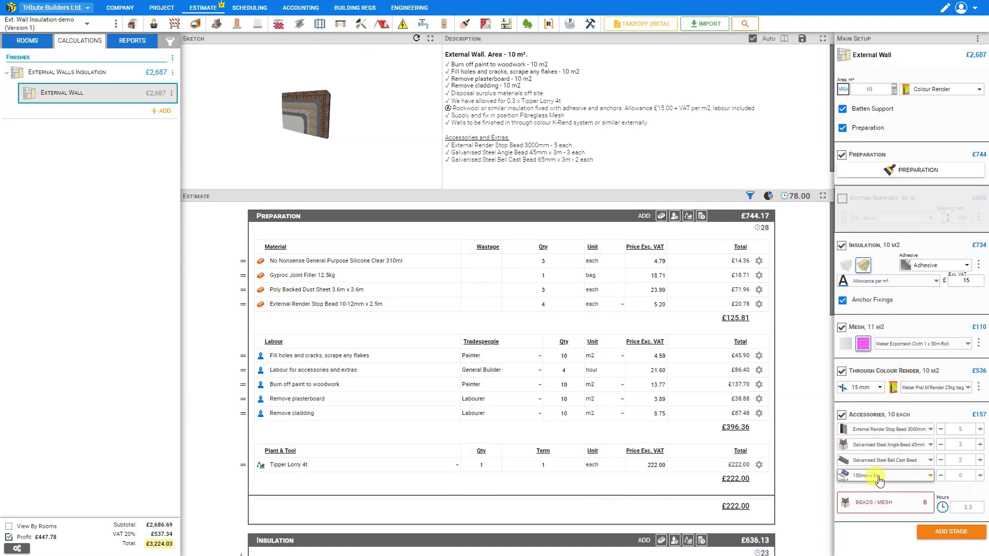
Browse the Beads / Mesh categories, including rendering beads, PVA and waterproofers, tapes, fillers, silicones, insulation anchors, Lead Code 4 and screws
{"action": "left_click", "coordinate": [891, 505]}
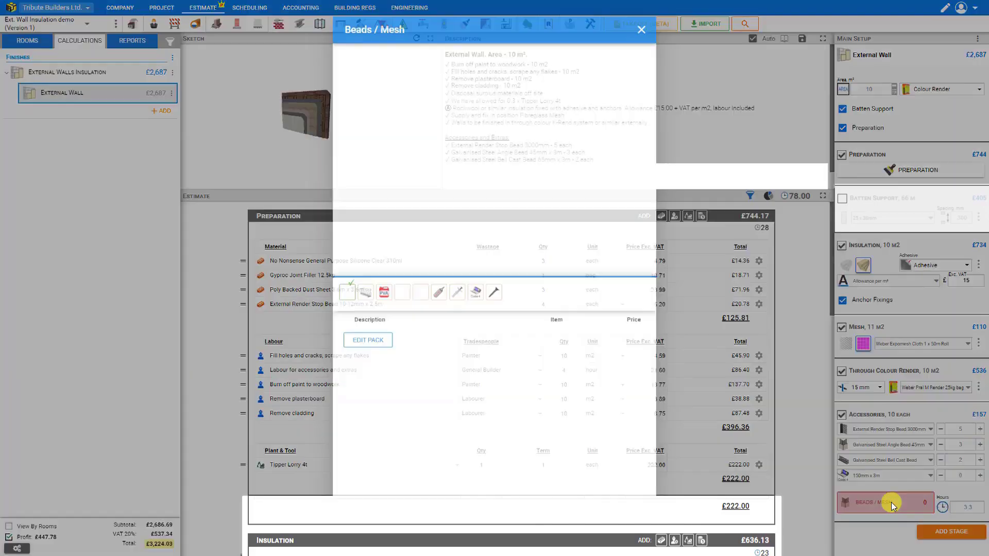
{"action": "left_click", "coordinate": [347, 295]}
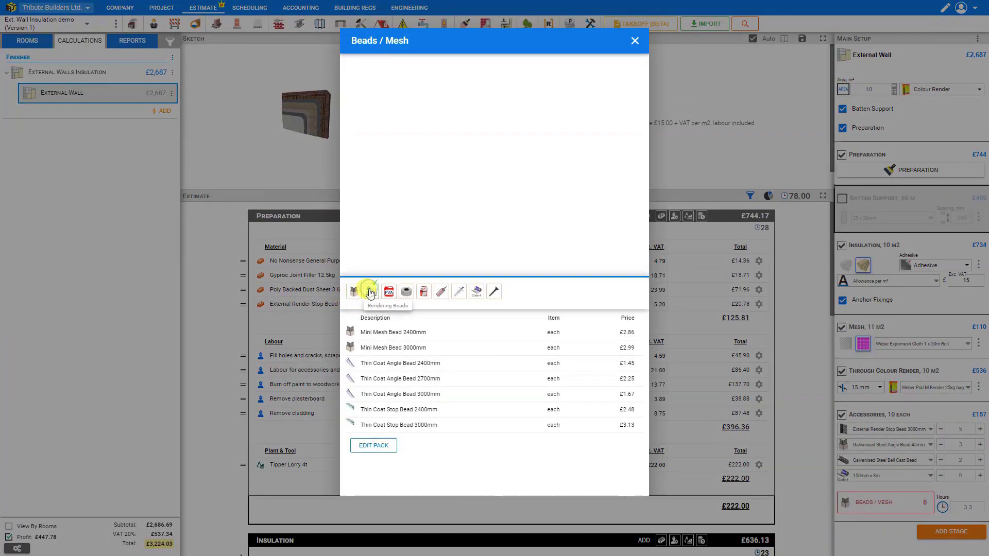
{"action": "left_click", "coordinate": [371, 294]}
{"action": "left_click", "coordinate": [390, 293]}
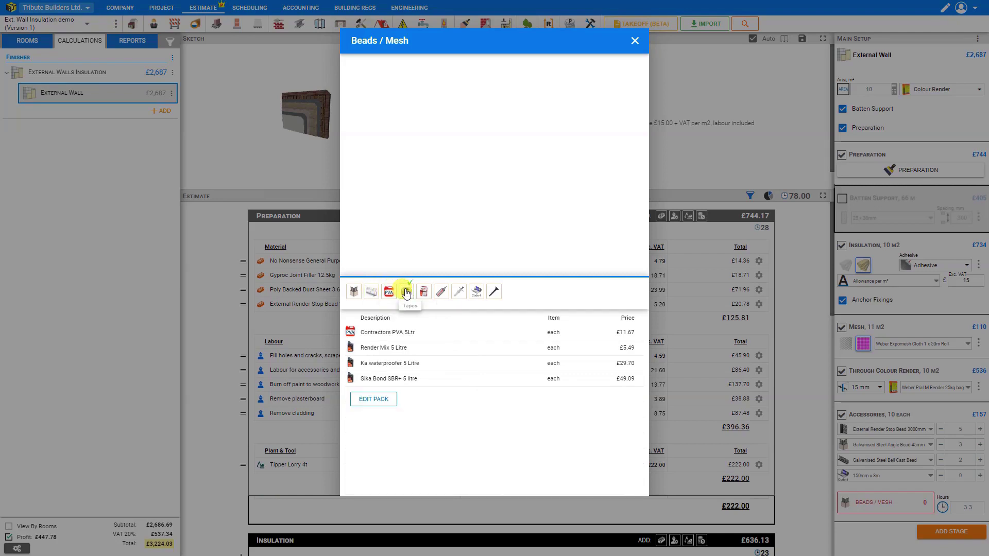
{"action": "left_click", "coordinate": [407, 293]}
{"action": "left_click", "coordinate": [424, 292]}
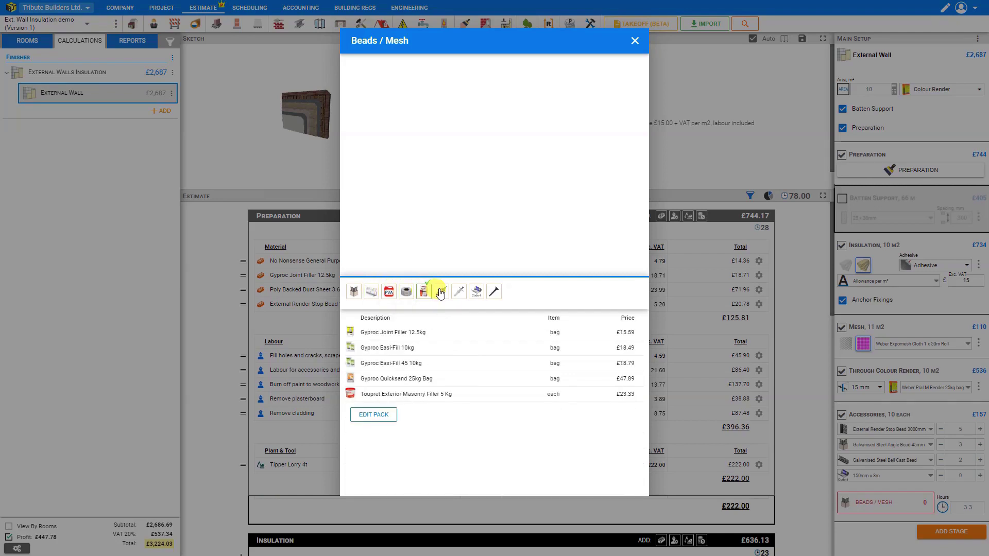
{"action": "left_click", "coordinate": [440, 292]}
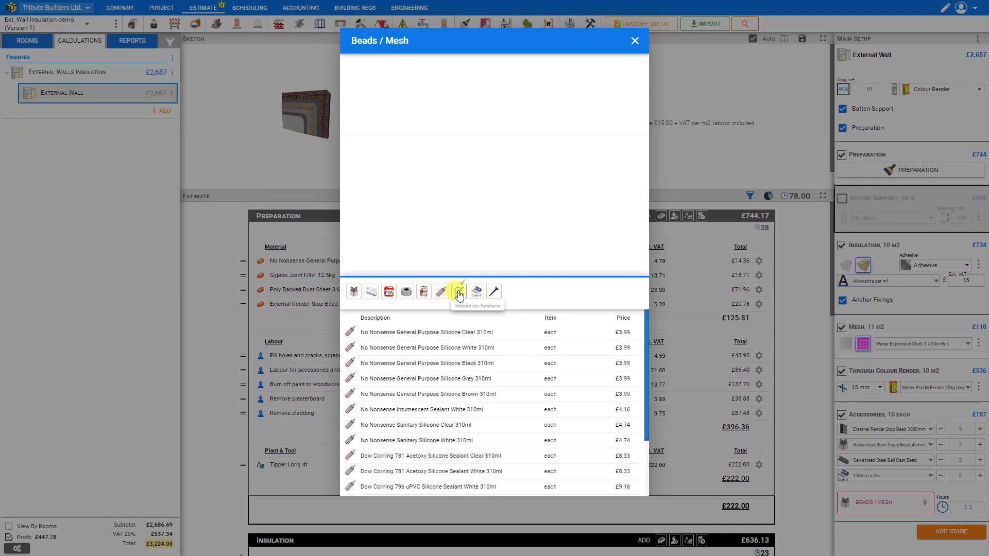
{"action": "left_click", "coordinate": [459, 293]}
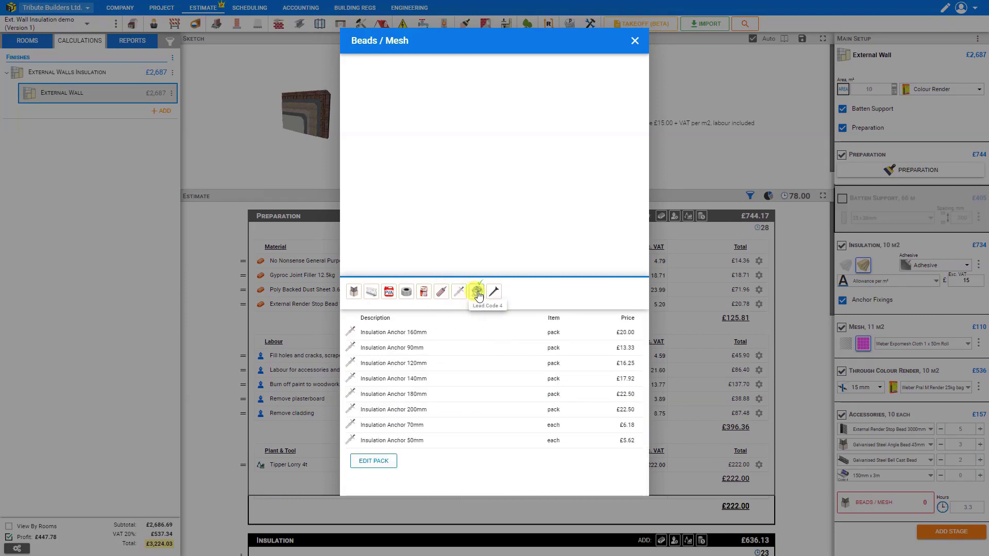
{"action": "left_click", "coordinate": [478, 293]}
{"action": "left_click", "coordinate": [494, 295]}
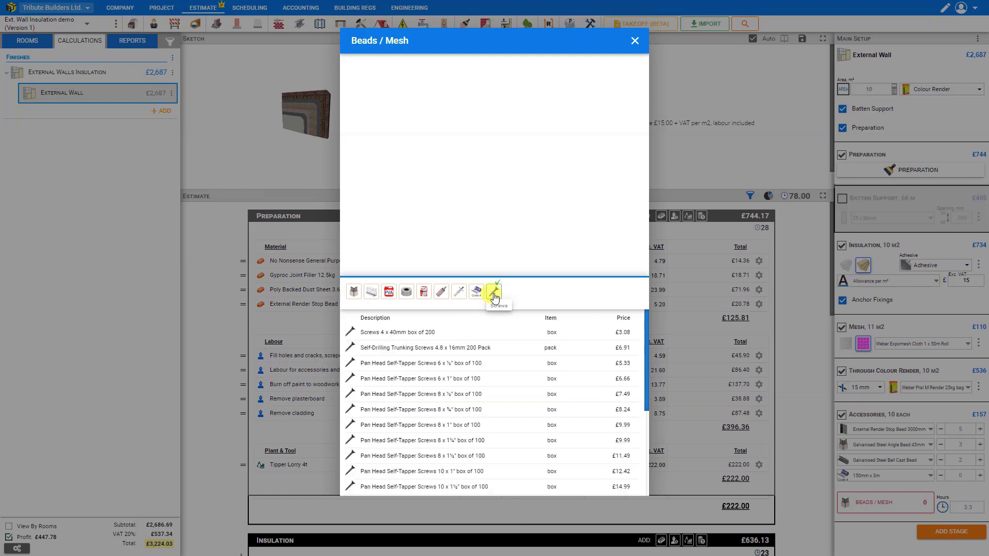
Add 3 rolls of Joint tape 150 metre roll from the tapes and close the Beads / Mesh list
{"action": "left_click", "coordinate": [406, 292]}
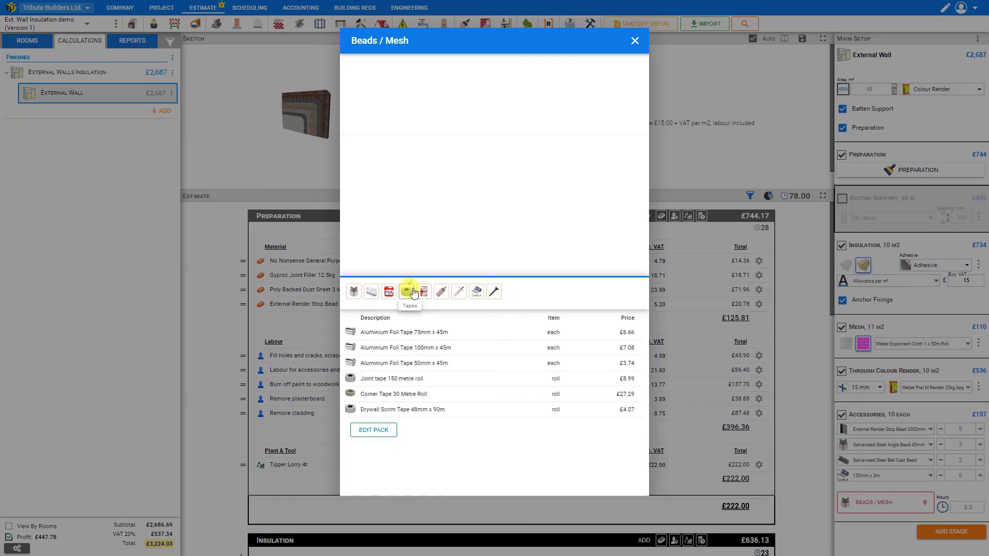
{"action": "left_click", "coordinate": [351, 380]}
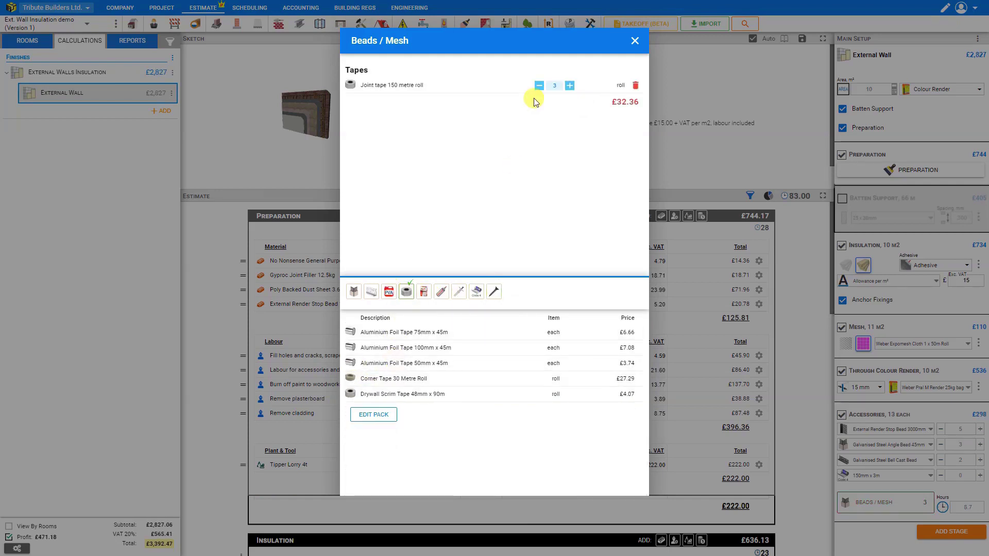
{"action": "left_click", "coordinate": [635, 41]}
Review the estimate down to its accessories section and set the accessories labour to 10 hours
{"action": "scroll", "coordinate": [621, 329], "scroll_direction": "down", "scroll_amount": 5}
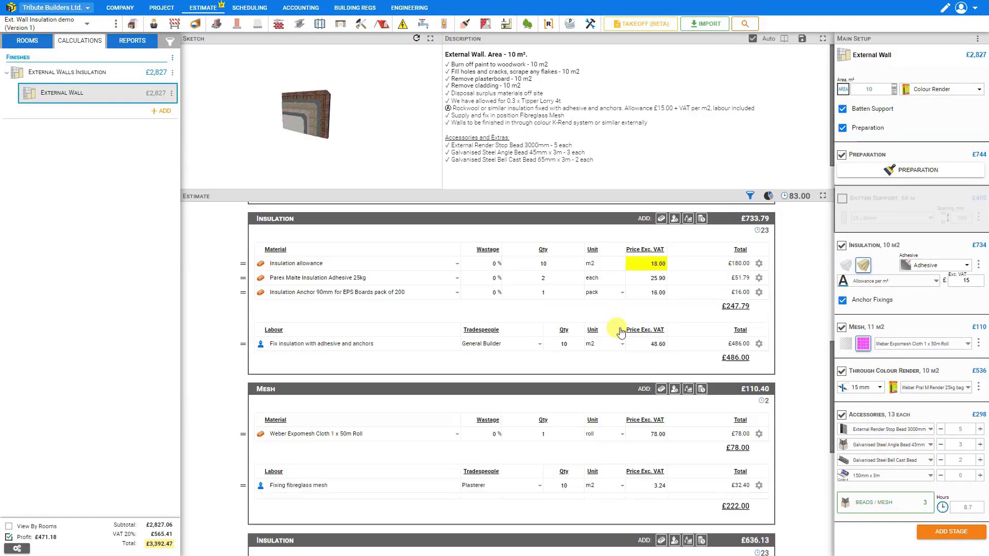
{"action": "scroll", "coordinate": [621, 329], "scroll_direction": "down", "scroll_amount": 5}
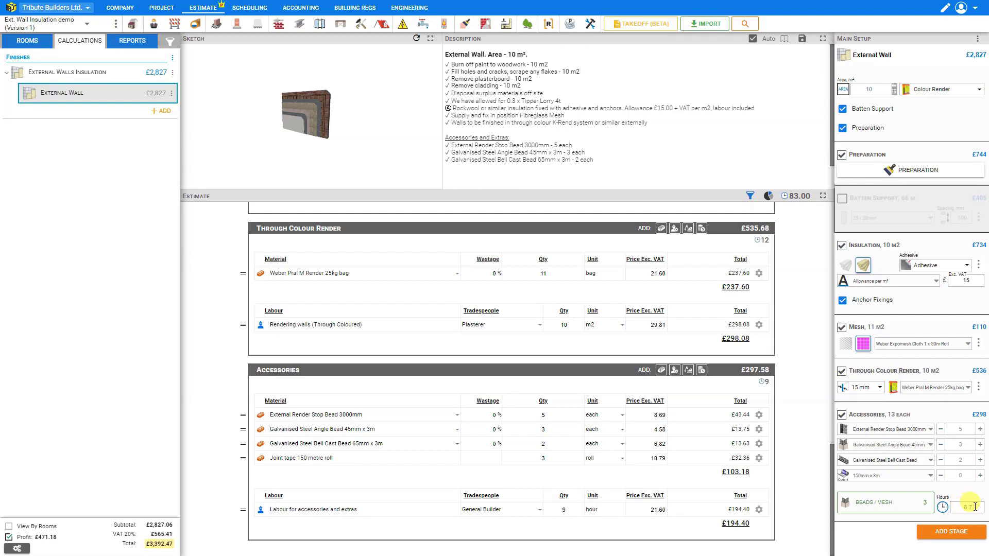
{"action": "left_click_drag", "start_coordinate": [975, 507], "coordinate": [956, 508]}
{"action": "type", "text": "10"}
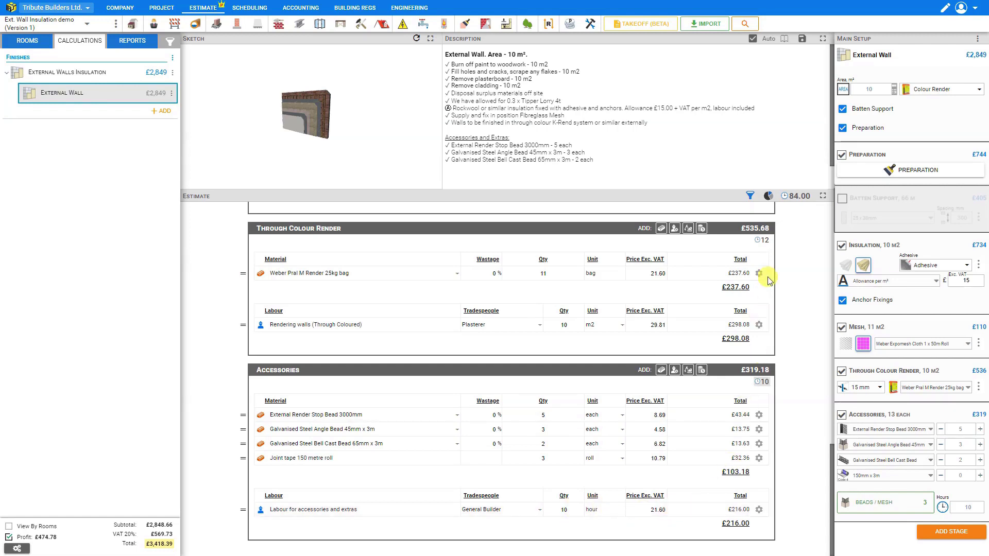
Filter the estimate without material costs and without labour costs, restoring each cost type after viewing
{"action": "left_click", "coordinate": [797, 198]}
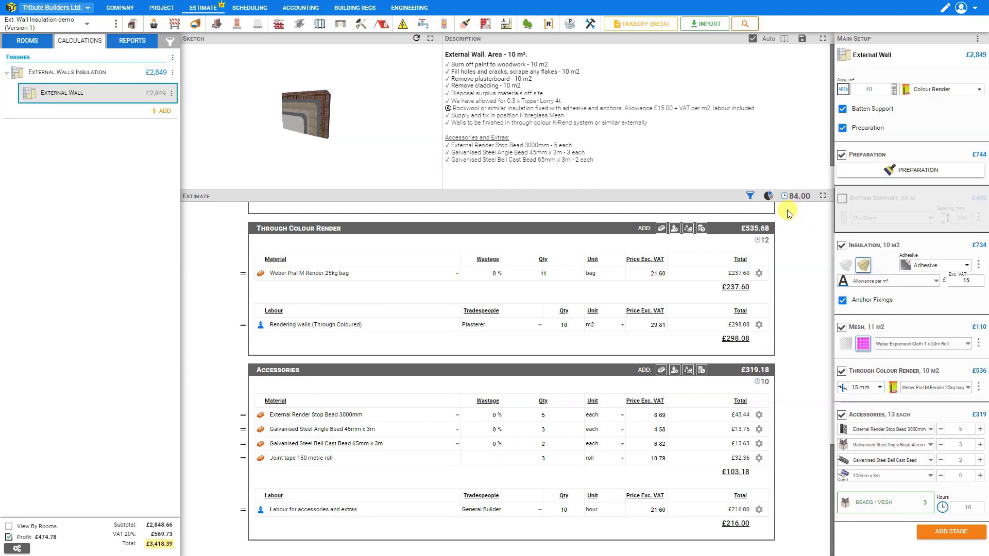
{"action": "left_click", "coordinate": [751, 197]}
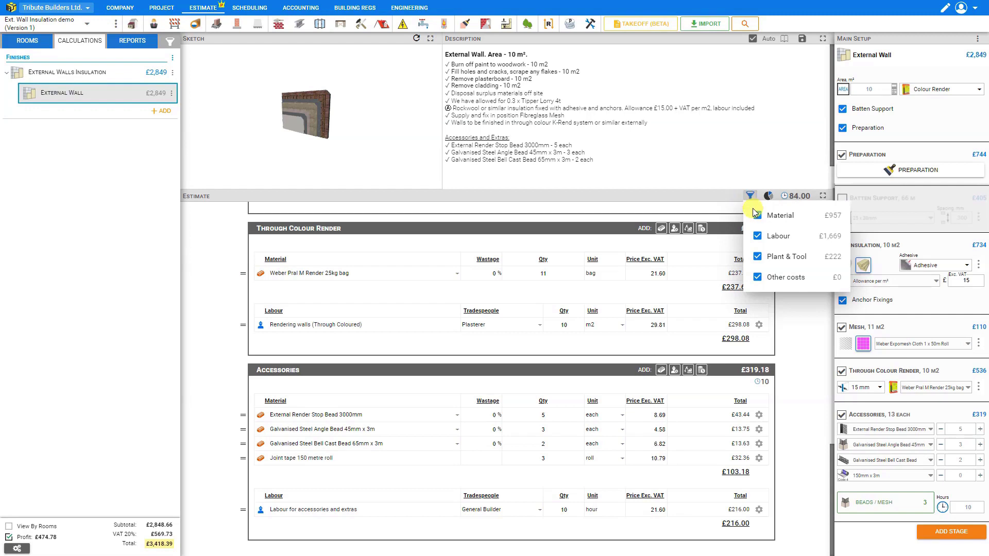
{"action": "left_click", "coordinate": [758, 217]}
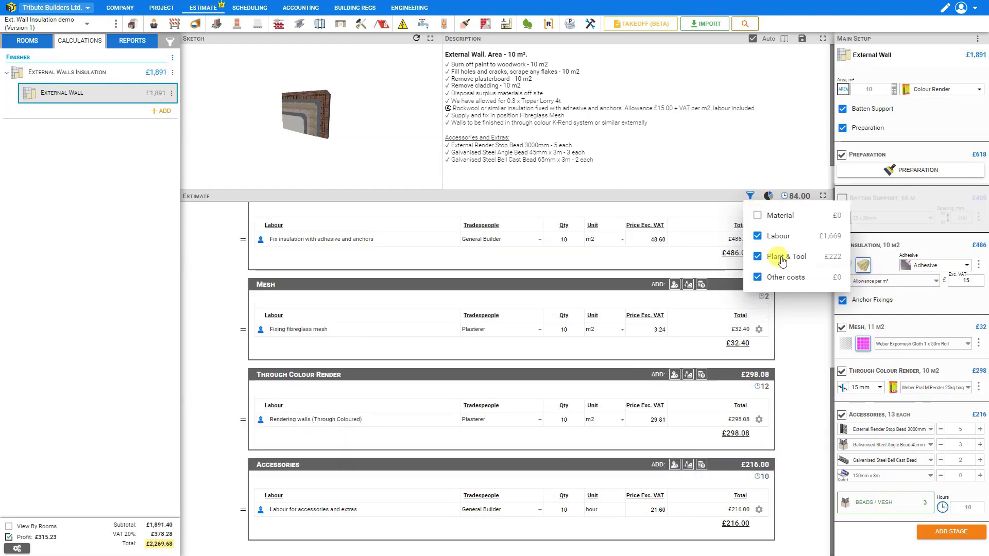
{"action": "left_click", "coordinate": [758, 216]}
{"action": "left_click", "coordinate": [758, 237]}
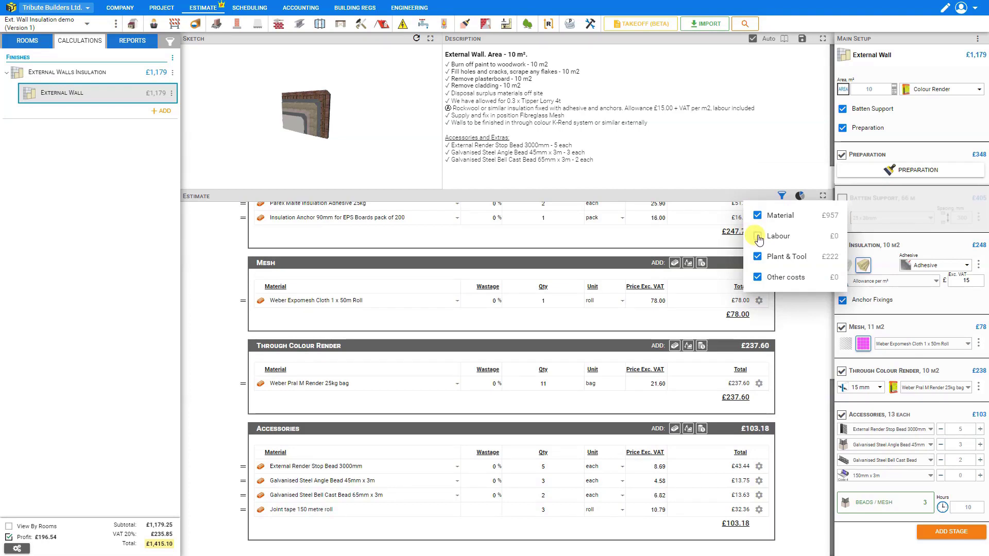
{"action": "left_click", "coordinate": [758, 237]}
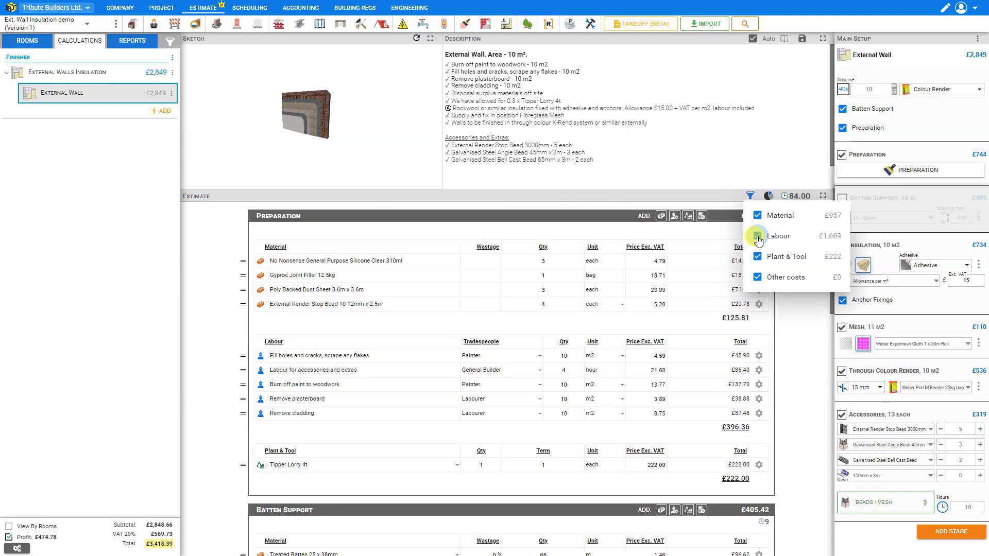
Try turning off material rounding for the current project, check the quantities in the estimate and restore the rounding
{"action": "left_click", "coordinate": [171, 45]}
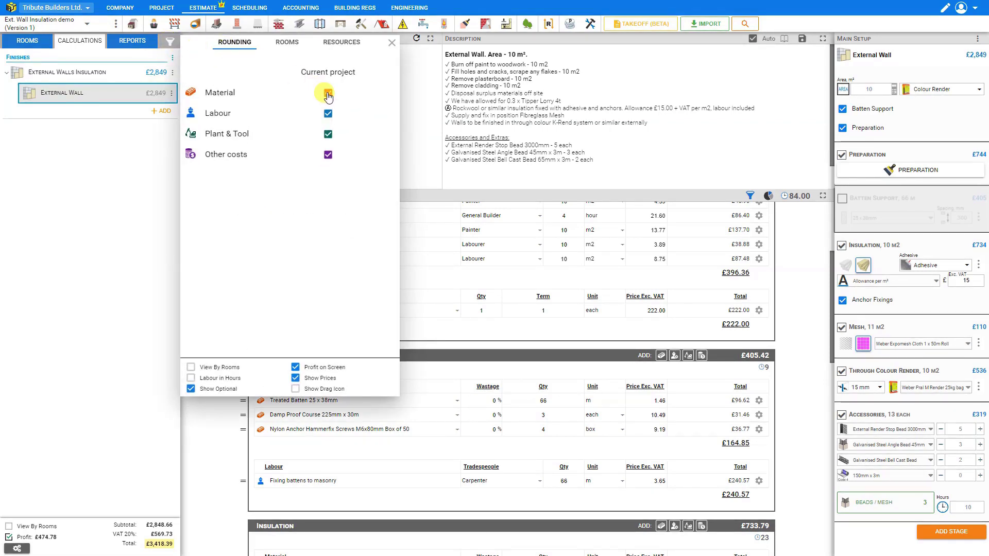
{"action": "left_click", "coordinate": [327, 94]}
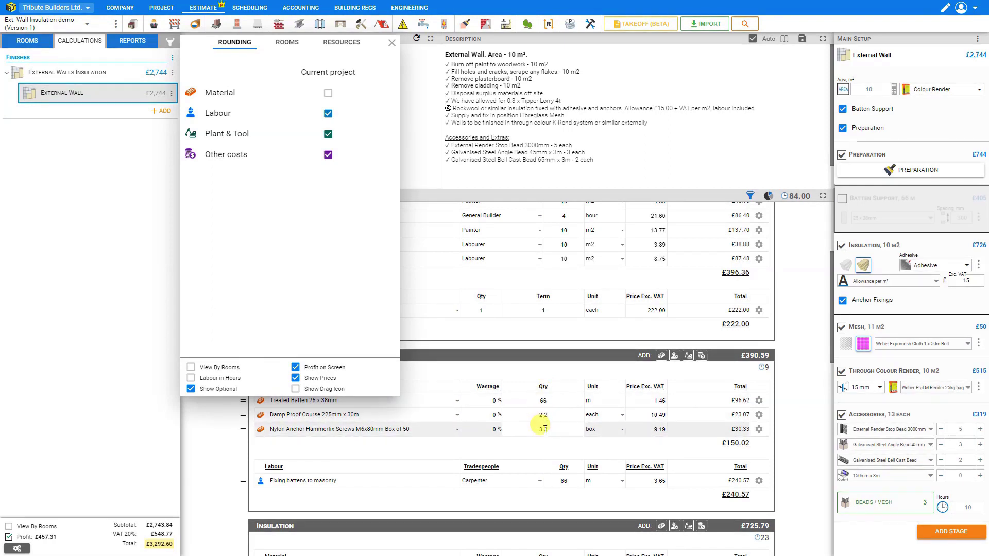
{"action": "left_click", "coordinate": [329, 93]}
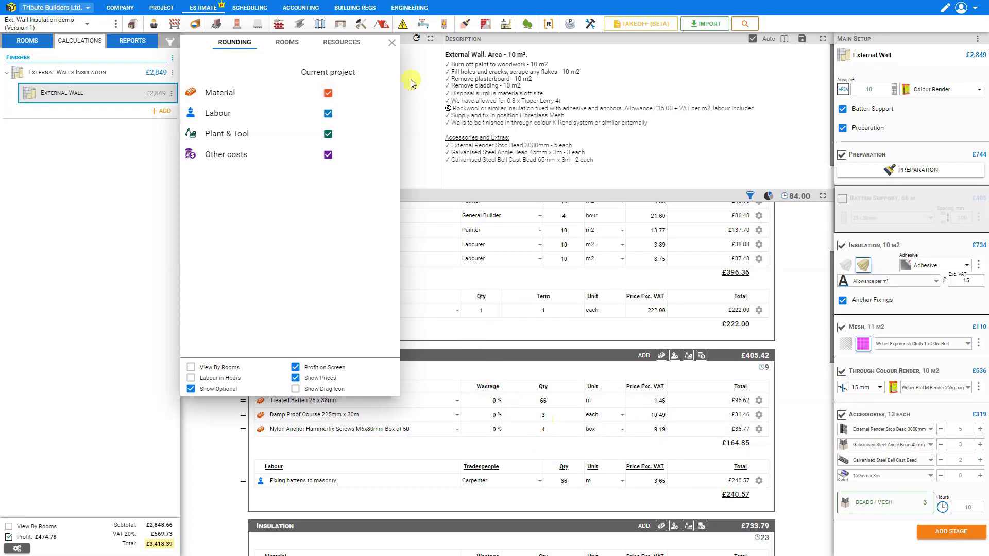
{"action": "scroll", "coordinate": [311, 261], "scroll_direction": "up", "scroll_amount": 3}
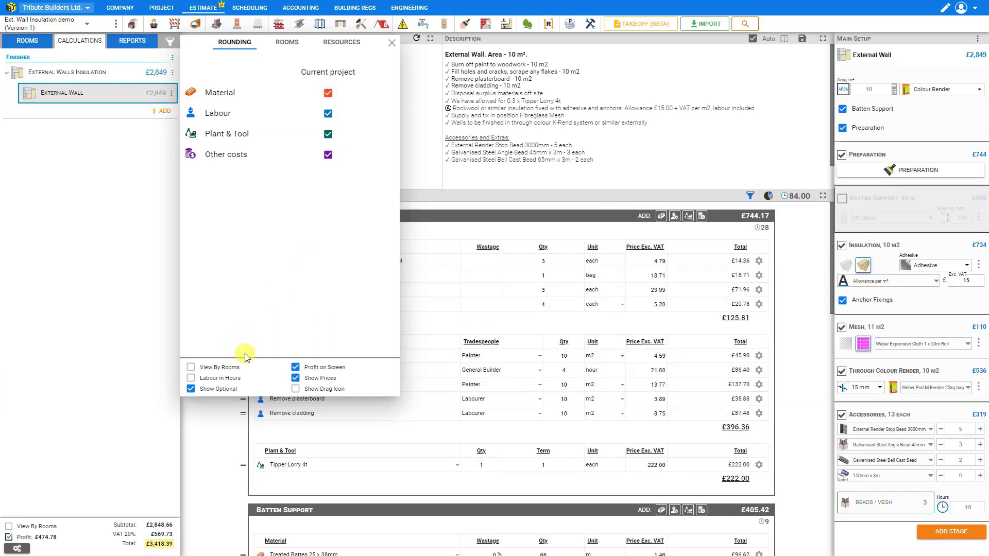
Try the Labour in Hours, Profit on Screen and Show Prices display options, restore their original states and close the settings
{"action": "left_click", "coordinate": [192, 379]}
{"action": "scroll", "coordinate": [469, 344], "scroll_direction": "down", "scroll_amount": 3}
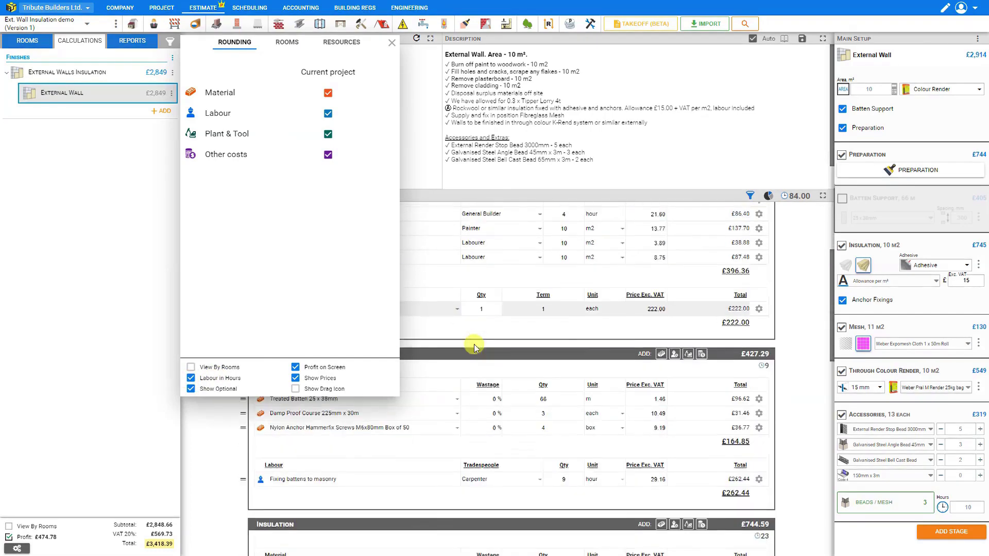
{"action": "left_click", "coordinate": [192, 379]}
{"action": "left_click", "coordinate": [192, 380]}
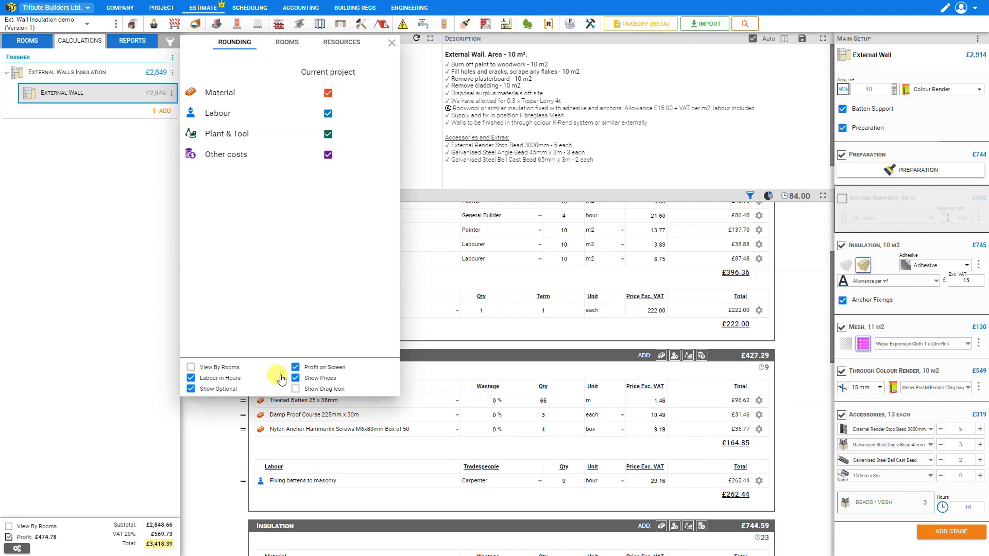
{"action": "left_click", "coordinate": [296, 368]}
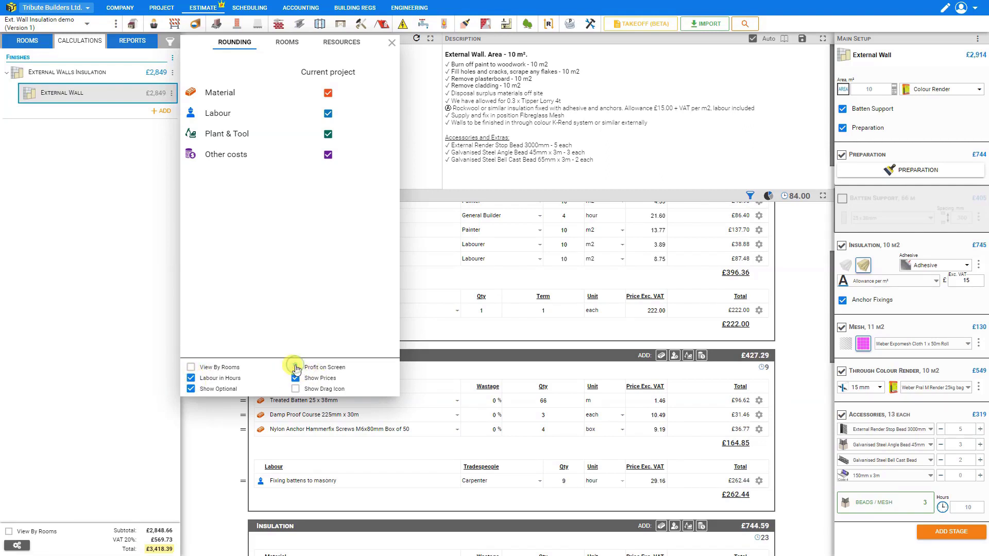
{"action": "left_click", "coordinate": [296, 368]}
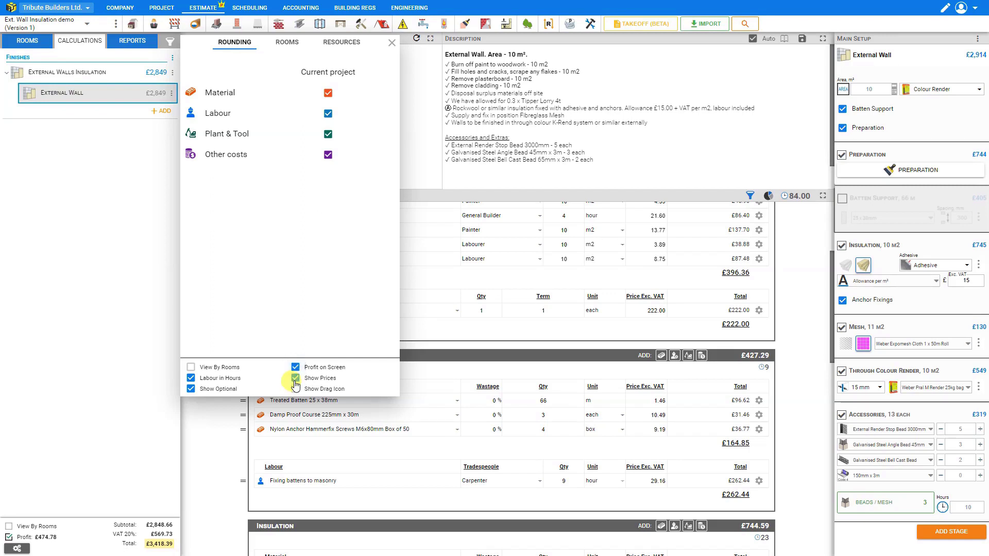
{"action": "left_click", "coordinate": [296, 379]}
{"action": "left_click", "coordinate": [296, 380]}
{"action": "left_click", "coordinate": [297, 382]}
{"action": "left_click", "coordinate": [300, 384]}
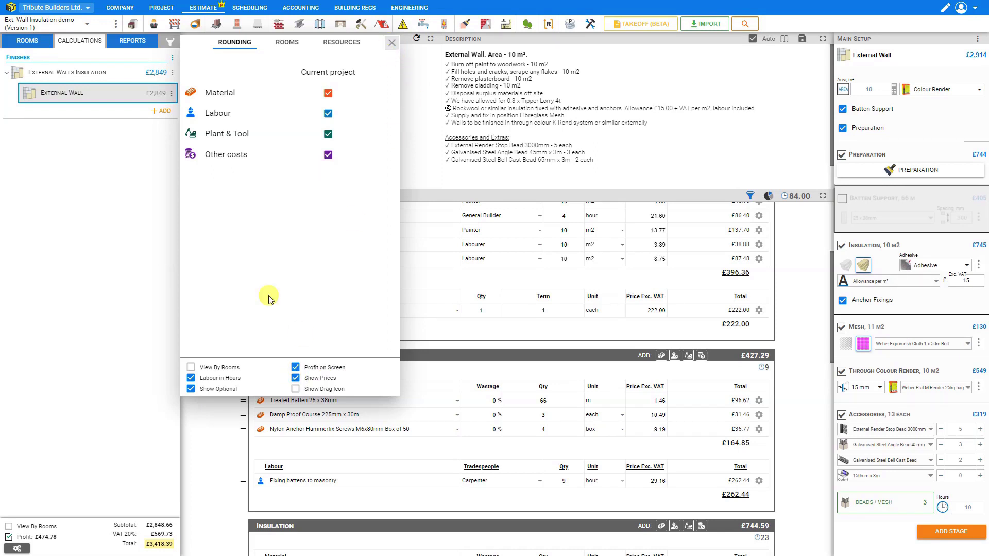
{"action": "left_click", "coordinate": [191, 379]}
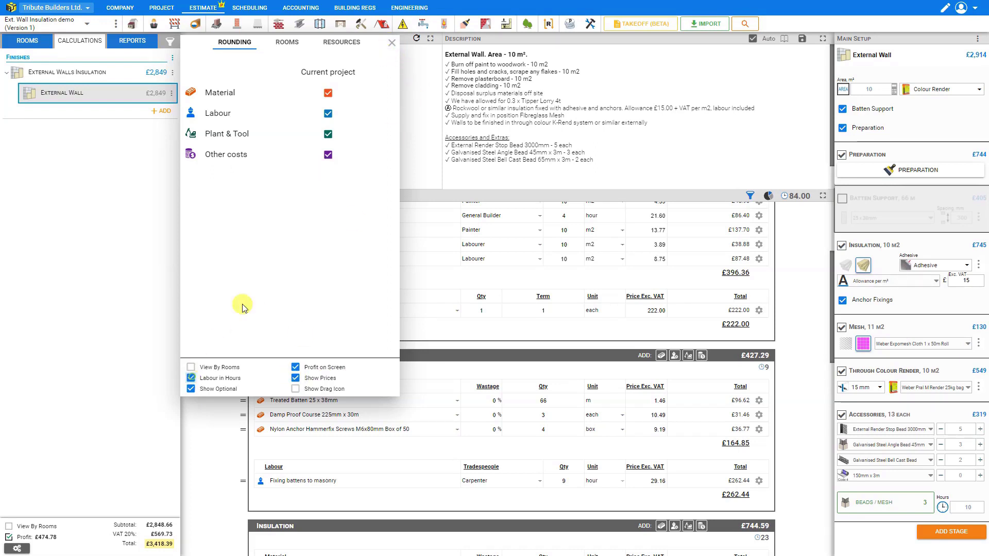
{"action": "left_click", "coordinate": [390, 46]}
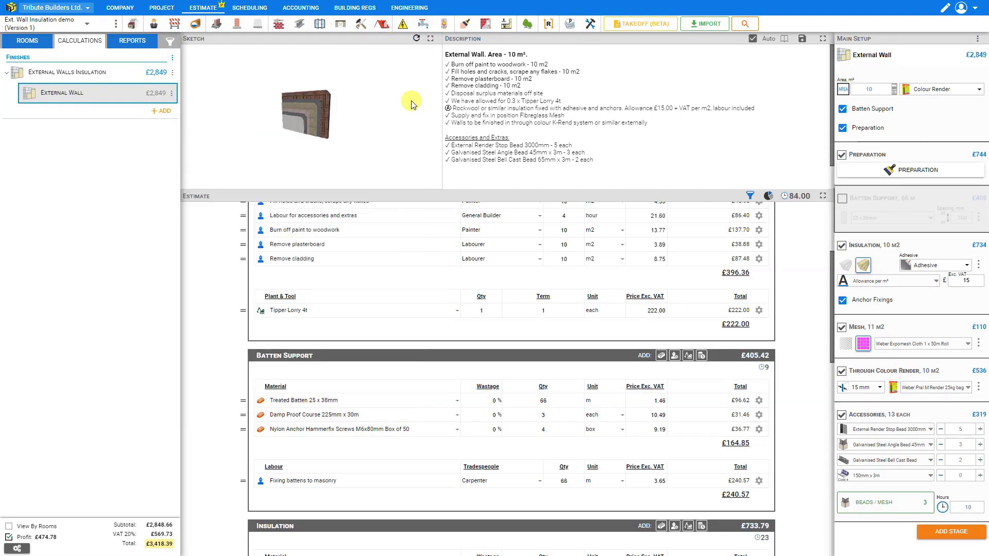
Open the Quote report and change its title to Estimate
{"action": "left_click", "coordinate": [135, 42]}
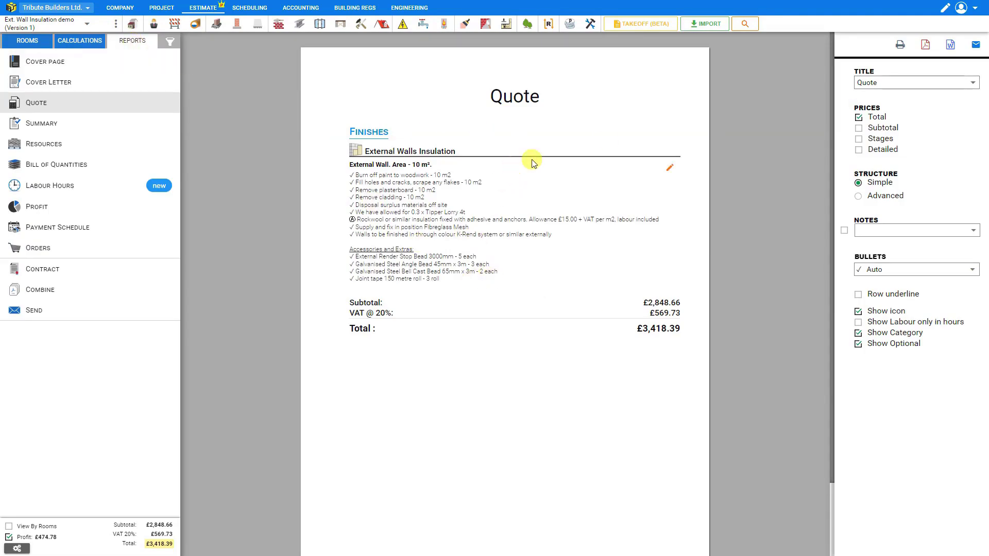
{"action": "left_click", "coordinate": [901, 83]}
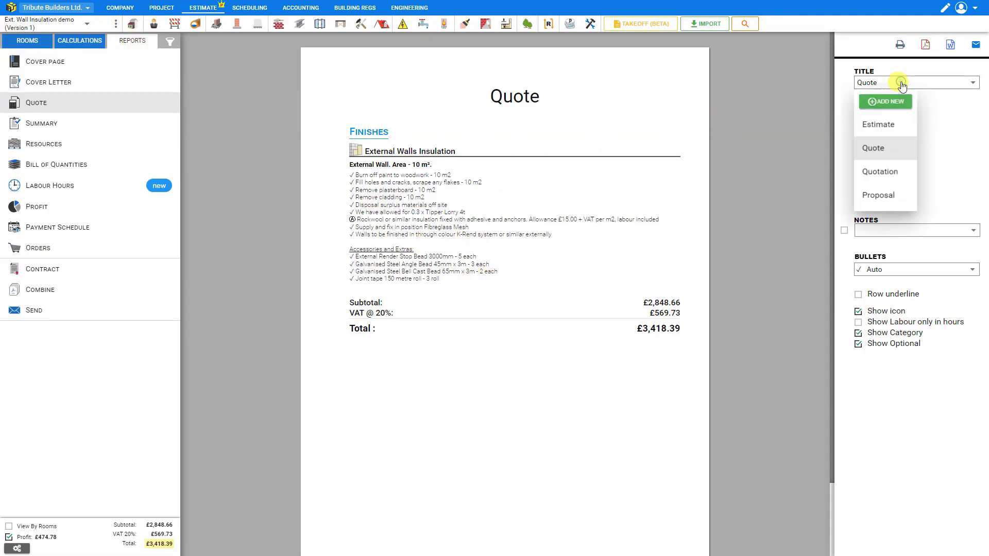
{"action": "left_click", "coordinate": [881, 124]}
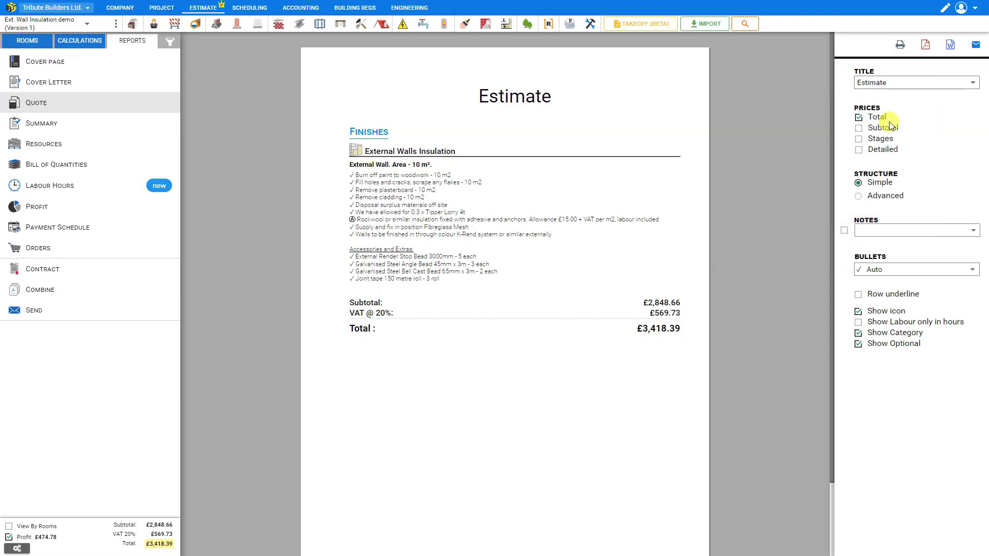
{"action": "left_click", "coordinate": [898, 84]}
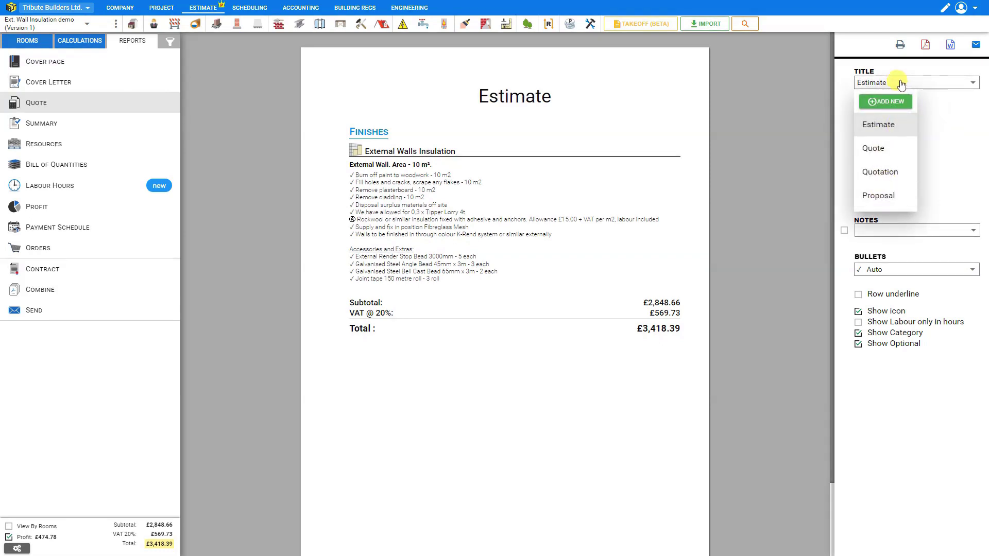
{"action": "left_click", "coordinate": [901, 84]}
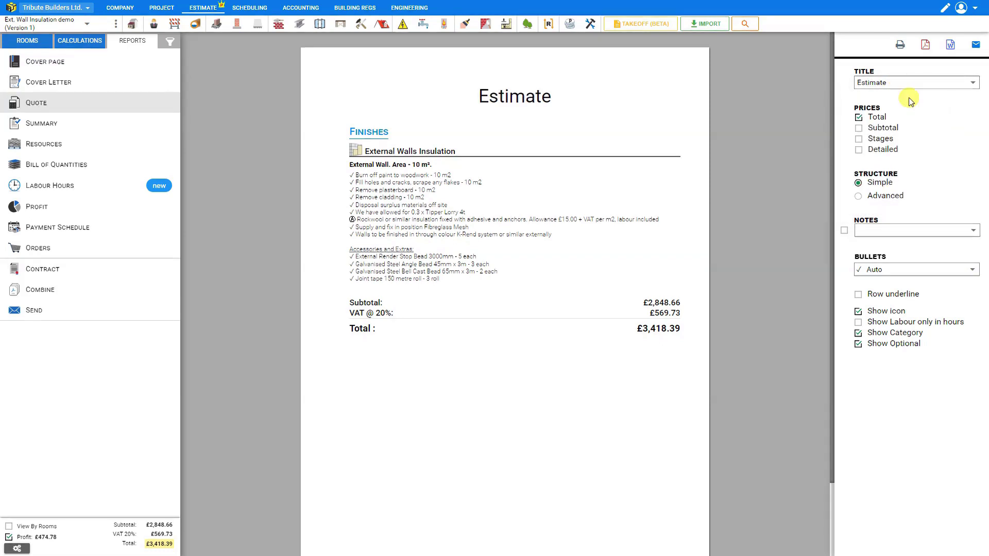
Include subtotal, stages and detailed prices in the report and change its structure to Advanced
{"action": "left_click", "coordinate": [859, 128]}
{"action": "left_click", "coordinate": [859, 139]}
{"action": "left_click", "coordinate": [859, 150]}
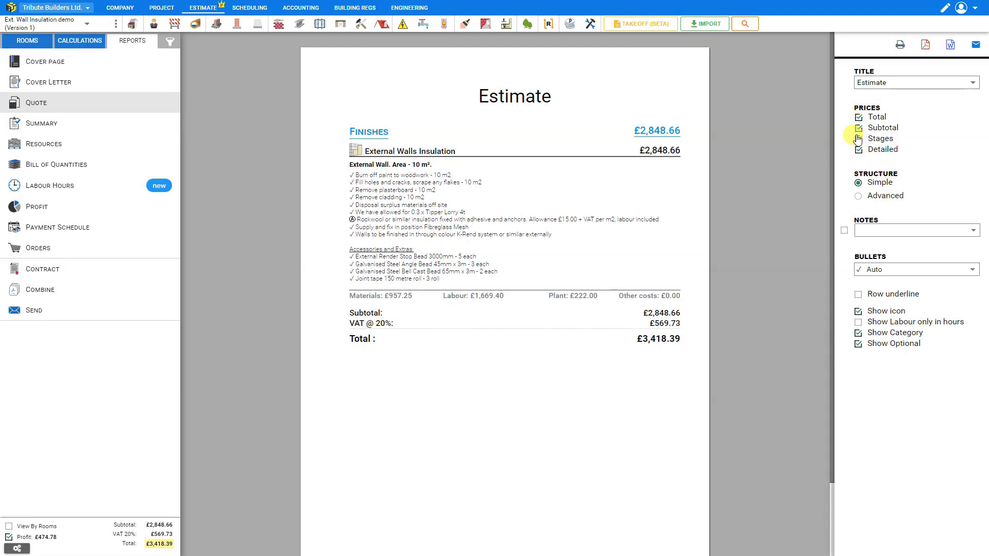
{"action": "left_click", "coordinate": [859, 196]}
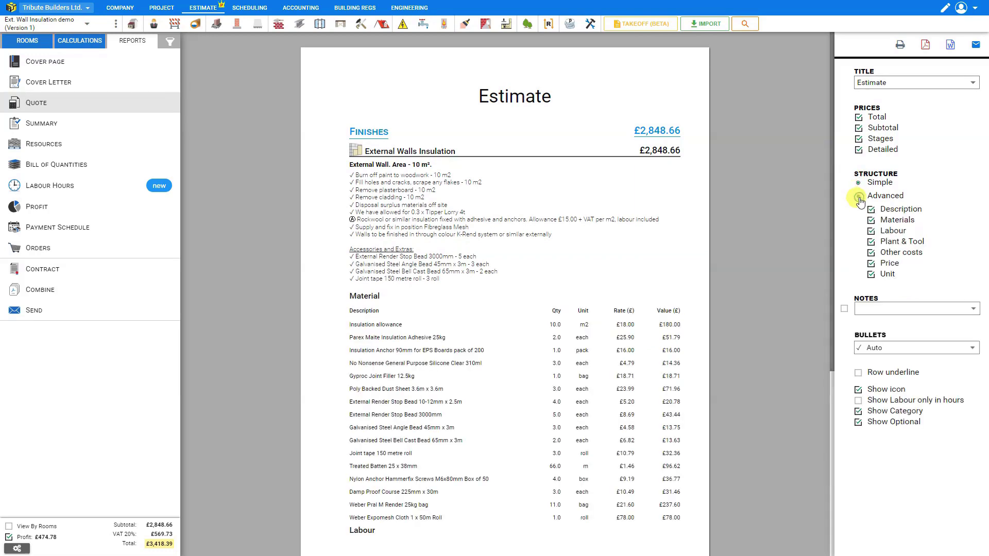
Try hiding the Description, Materials, Price and Unit details in the report's Advanced structure, restoring each one
{"action": "left_click", "coordinate": [871, 210]}
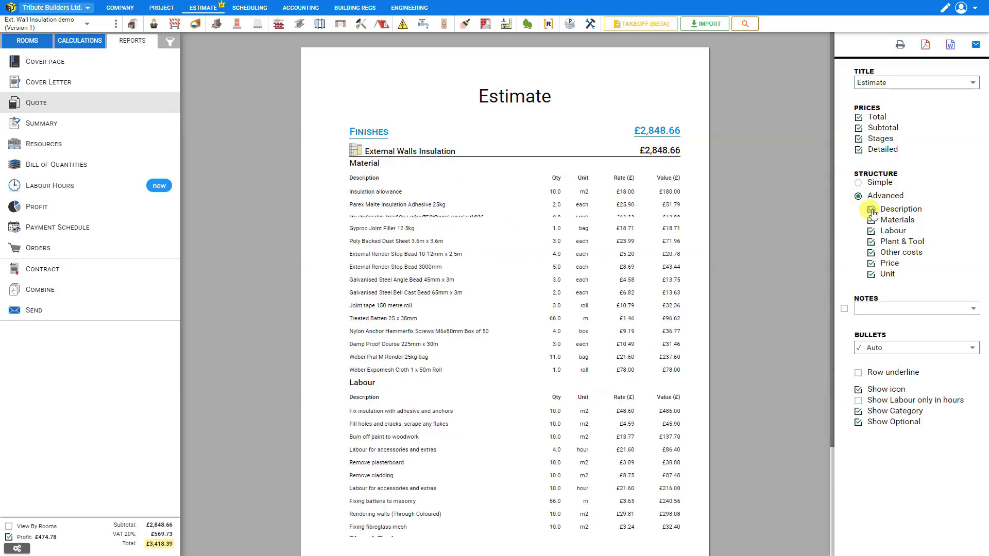
{"action": "left_click", "coordinate": [871, 210]}
{"action": "left_click", "coordinate": [871, 220]}
{"action": "left_click", "coordinate": [871, 220]}
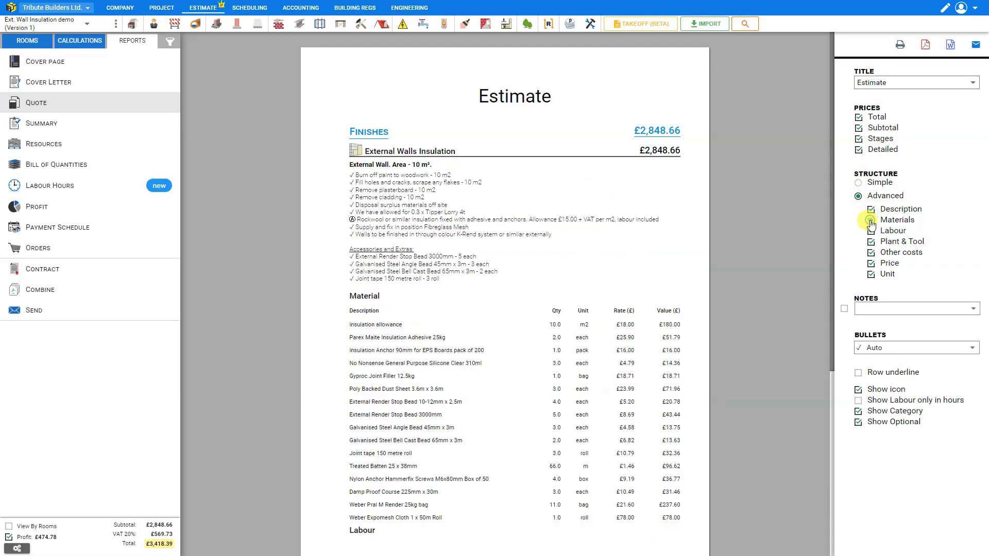
{"action": "left_click", "coordinate": [872, 265]}
{"action": "left_click", "coordinate": [872, 264]}
{"action": "left_click", "coordinate": [871, 275]}
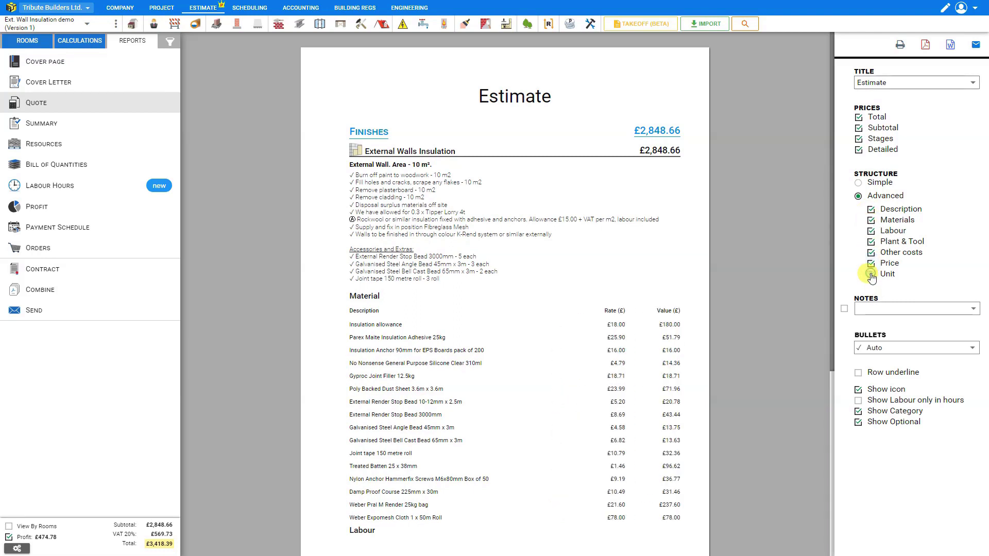
{"action": "left_click", "coordinate": [871, 275]}
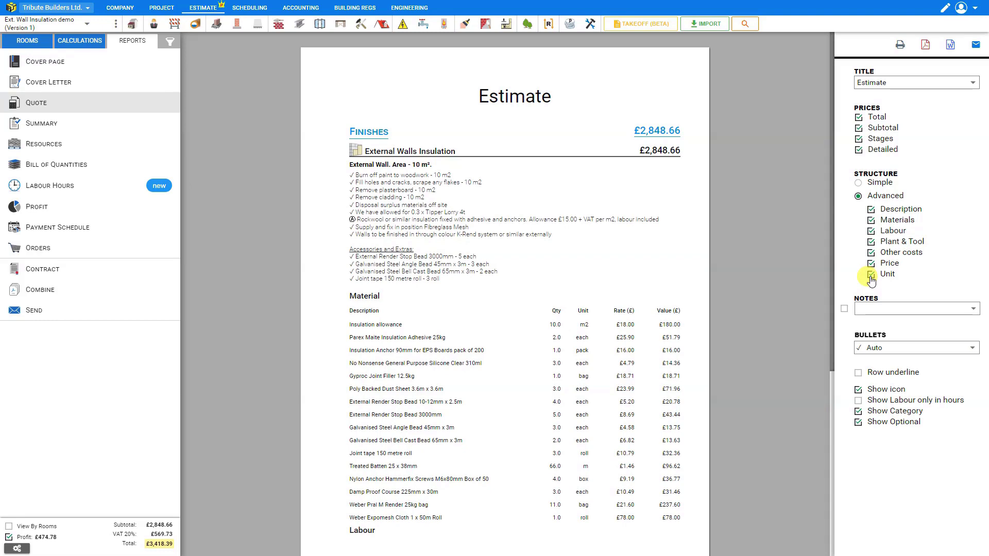
Preview the report's print, PDF and Word exports, closing each without exporting, and open the email window with the report attached
{"action": "left_click", "coordinate": [887, 46]}
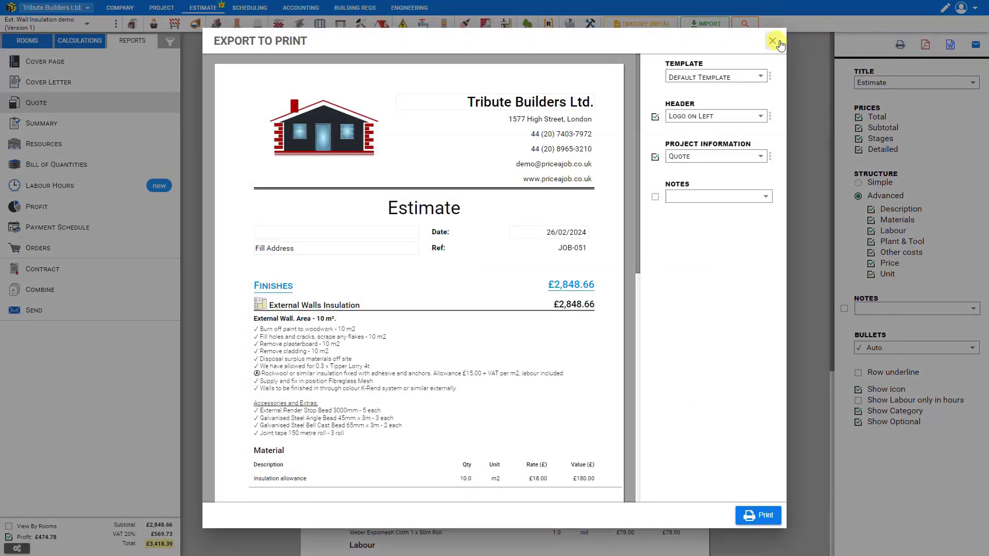
{"action": "left_click", "coordinate": [773, 41]}
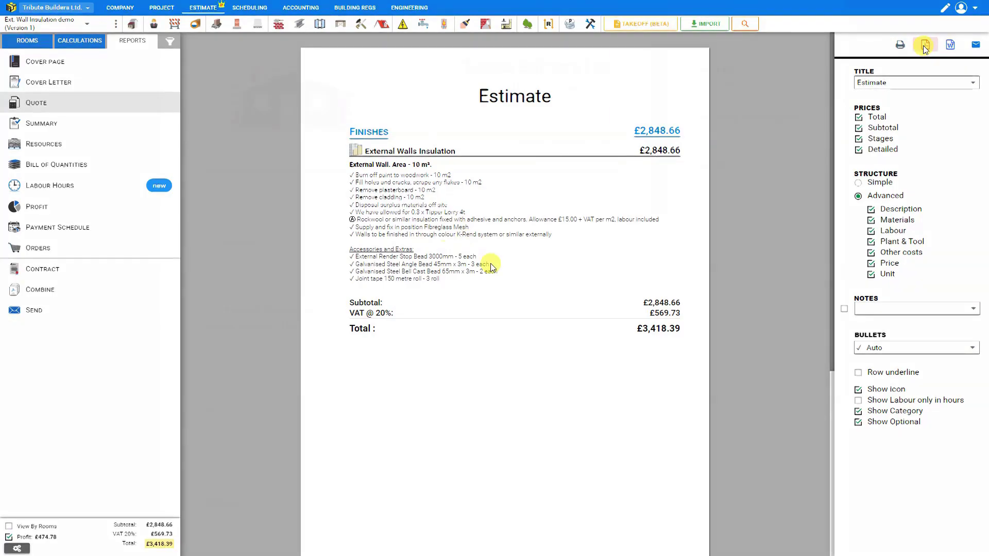
{"action": "left_click", "coordinate": [925, 46]}
{"action": "left_click", "coordinate": [773, 41]}
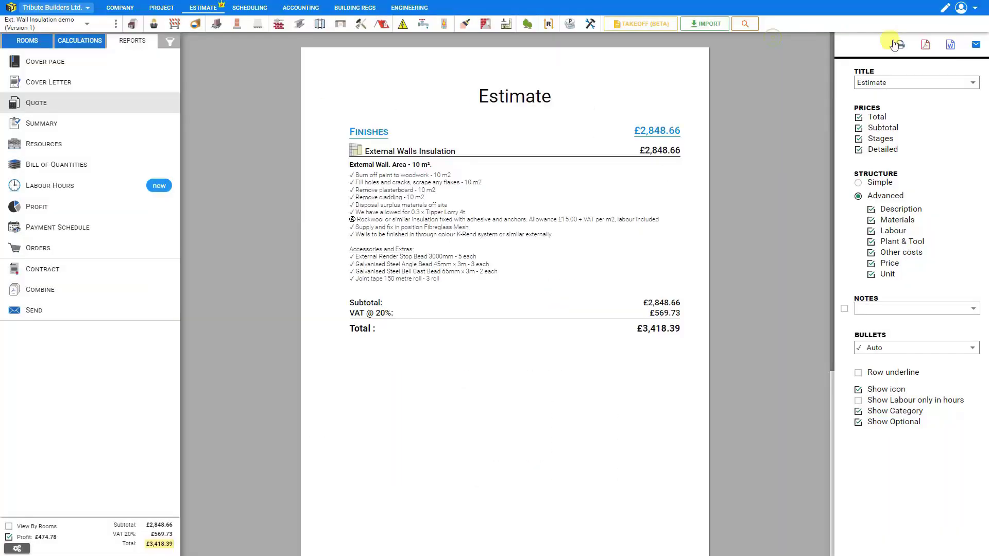
{"action": "left_click", "coordinate": [950, 45]}
{"action": "left_click", "coordinate": [835, 38]}
{"action": "left_click", "coordinate": [976, 47]}
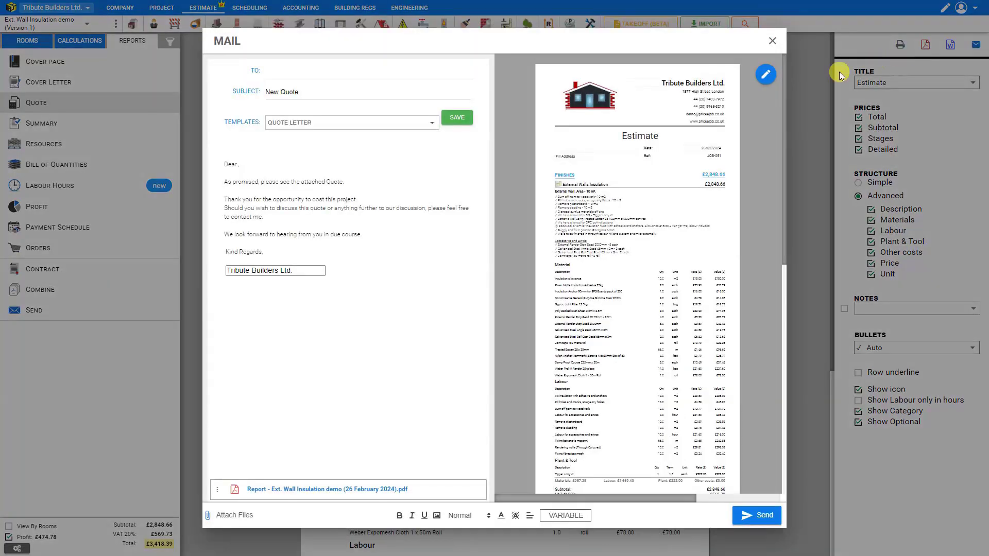